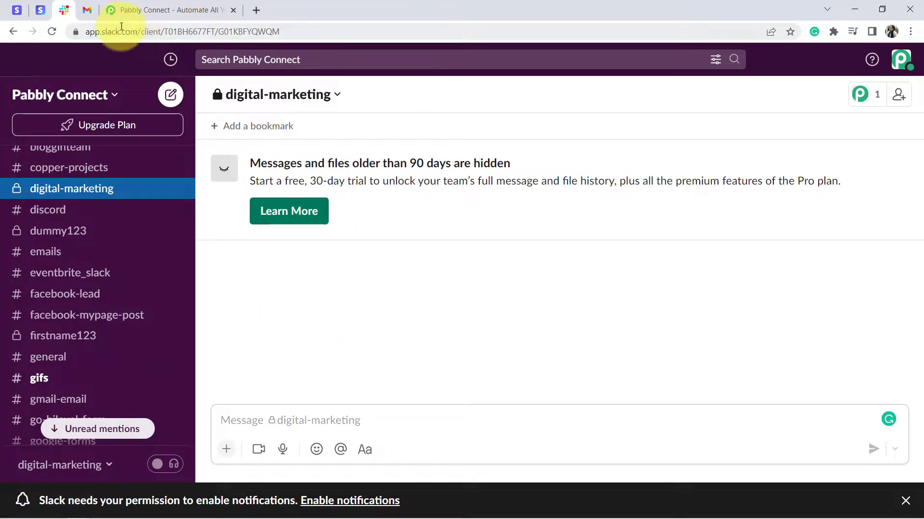
{"action": "left_click", "coordinate": [87, 10]}
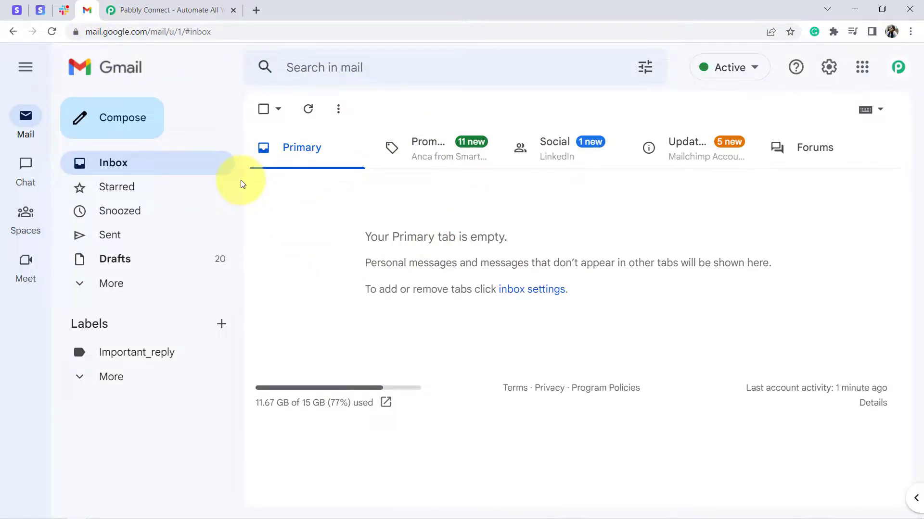
{"action": "left_click", "coordinate": [40, 8]}
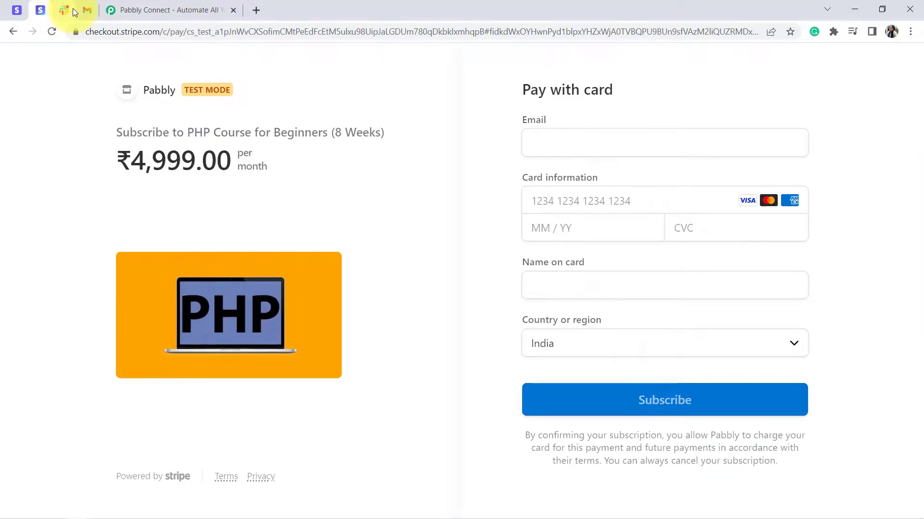
{"action": "left_click", "coordinate": [72, 11]}
{"action": "left_click", "coordinate": [87, 11]}
Switch to the Pabbly website, sign in and open the Pabbly Connect dashboard.
{"action": "left_click", "coordinate": [135, 10]}
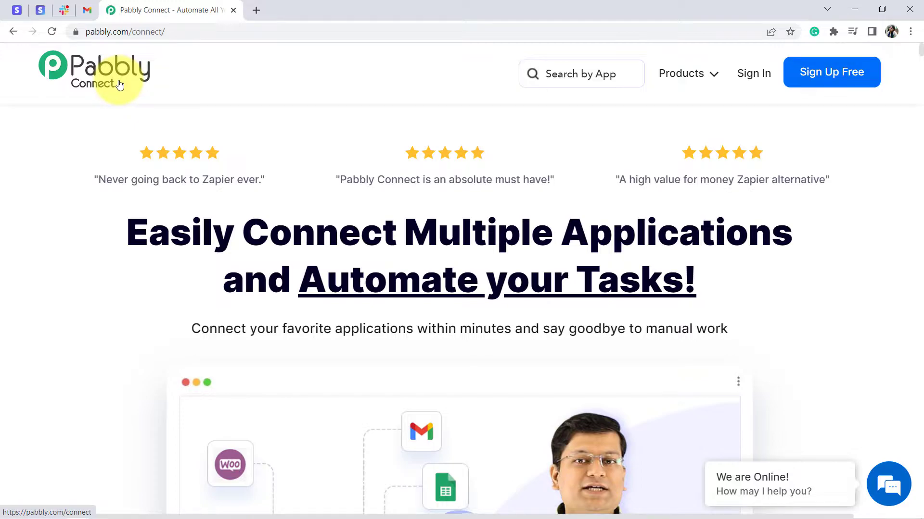
{"action": "left_click_drag", "start_coordinate": [155, 30], "coordinate": [260, 47]}
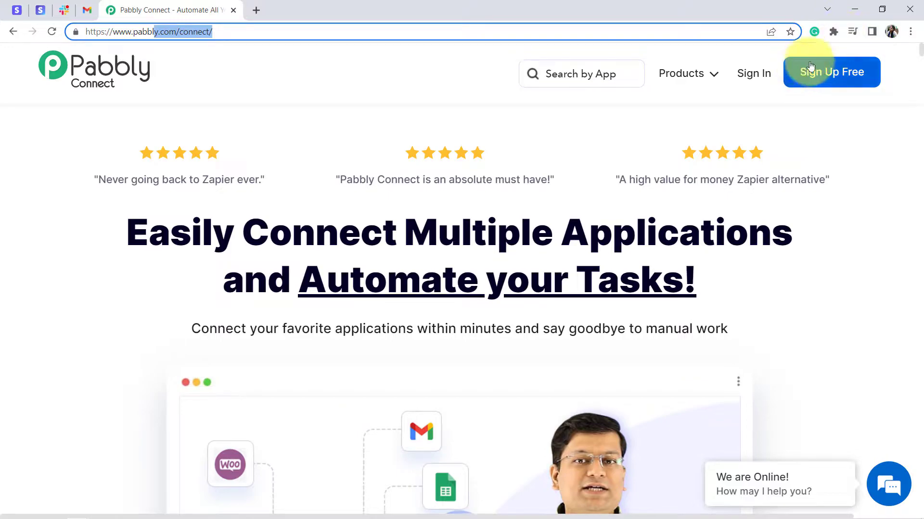
{"action": "left_click", "coordinate": [910, 31]}
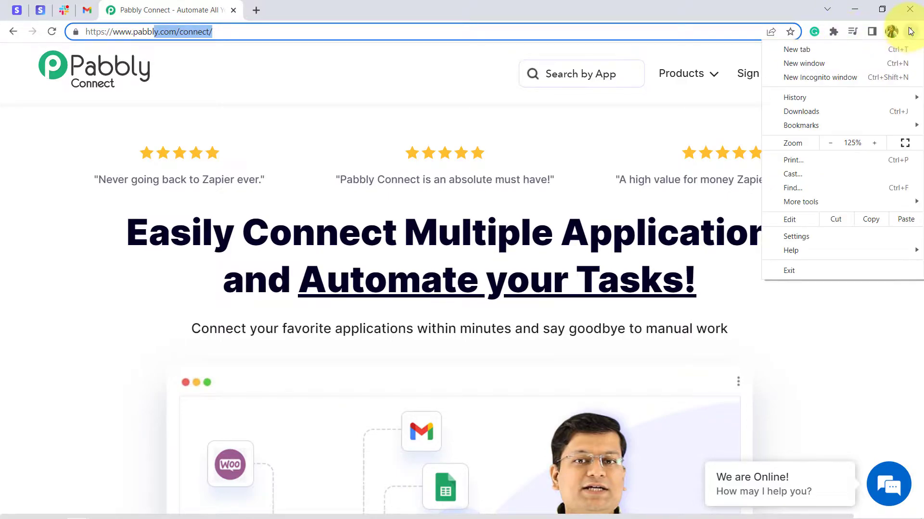
{"action": "left_click", "coordinate": [683, 166]}
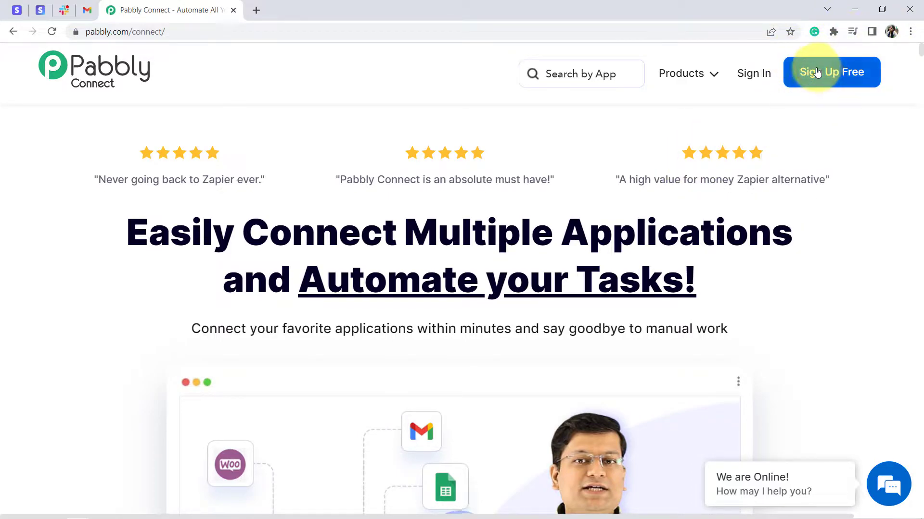
{"action": "left_click", "coordinate": [753, 75]}
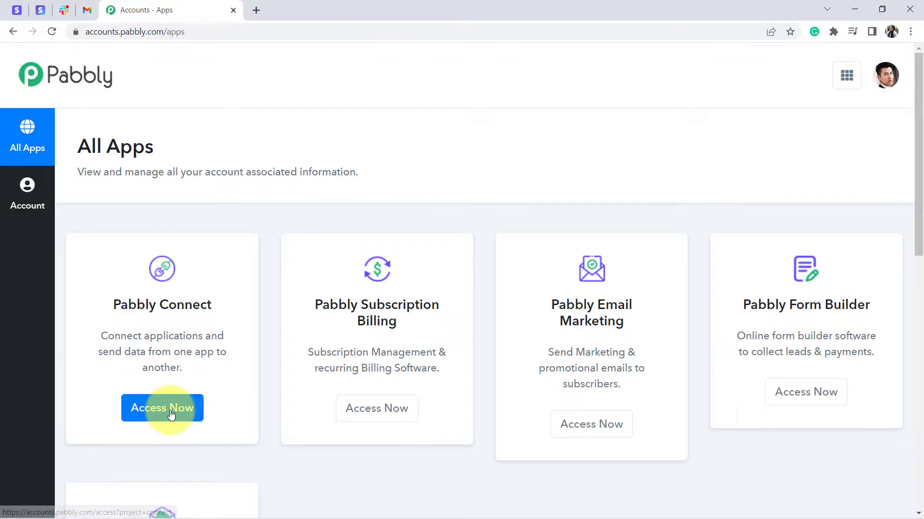
{"action": "left_click", "coordinate": [171, 409]}
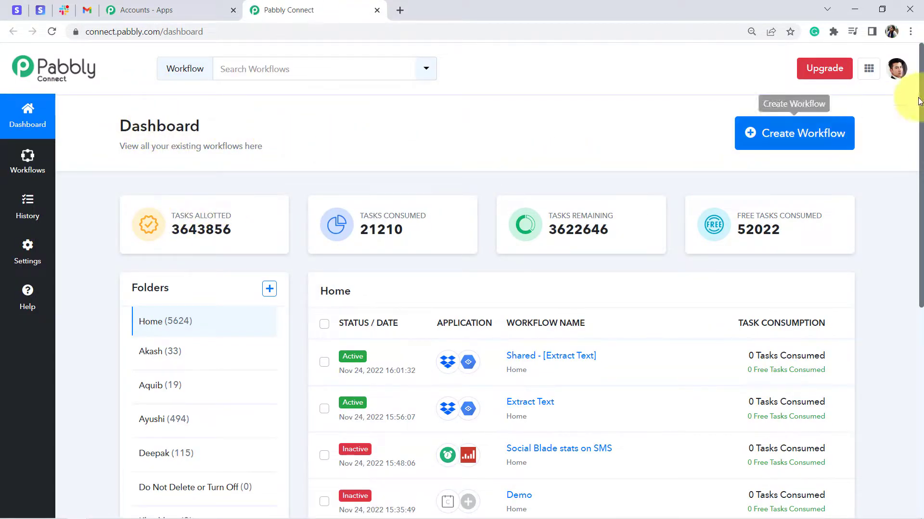
Create a workflow named "Get Alerts on Slack on Stripe Payment Failure | Send Email to Customer as well".
{"action": "left_click", "coordinate": [909, 34]}
{"action": "left_click", "coordinate": [870, 143]}
{"action": "left_click", "coordinate": [632, 146]}
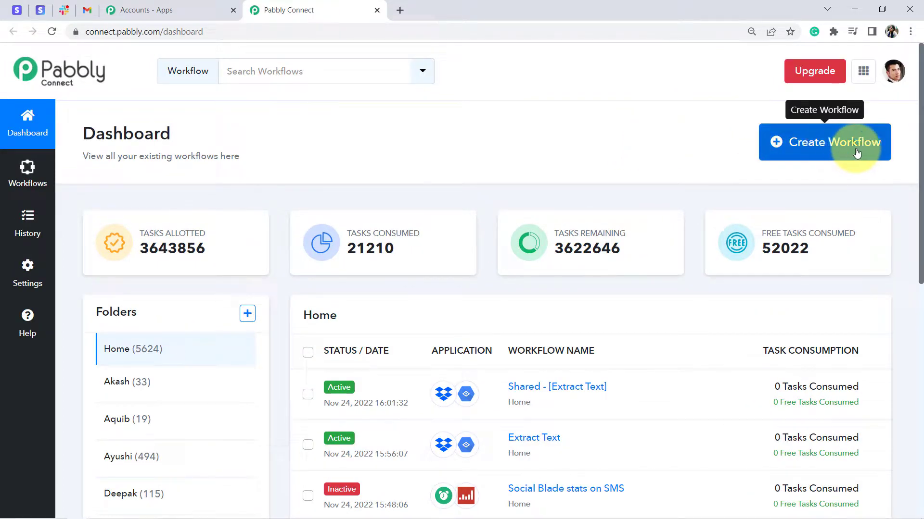
{"action": "left_click", "coordinate": [827, 142]}
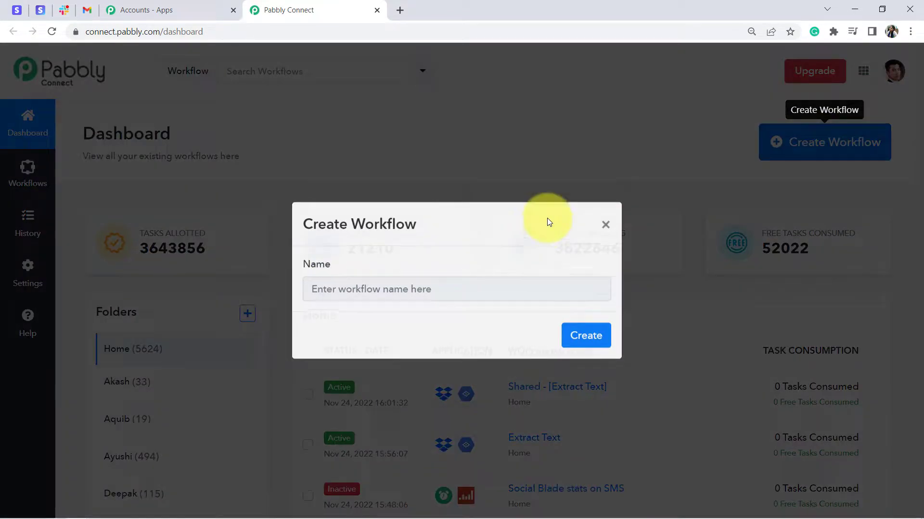
{"action": "double_click", "coordinate": [358, 223]}
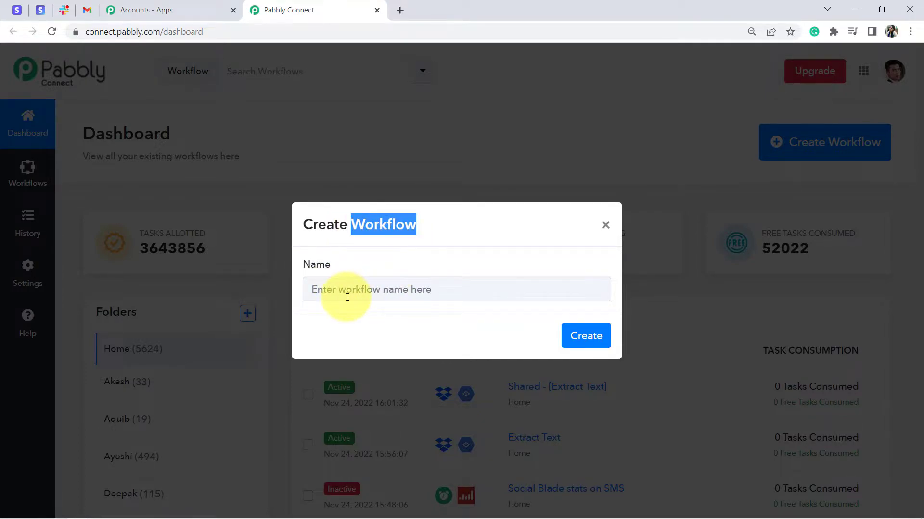
{"action": "left_click", "coordinate": [375, 286]}
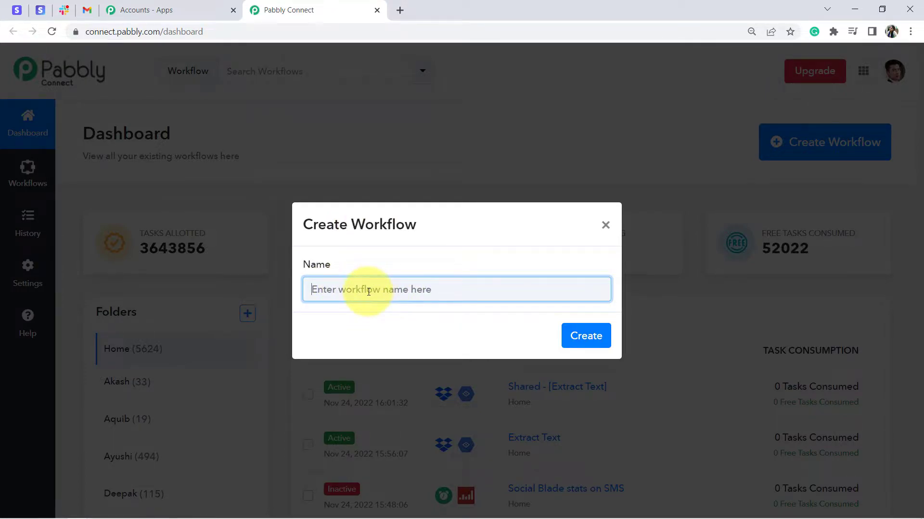
{"action": "left_click_drag", "start_coordinate": [435, 289], "coordinate": [274, 295]}
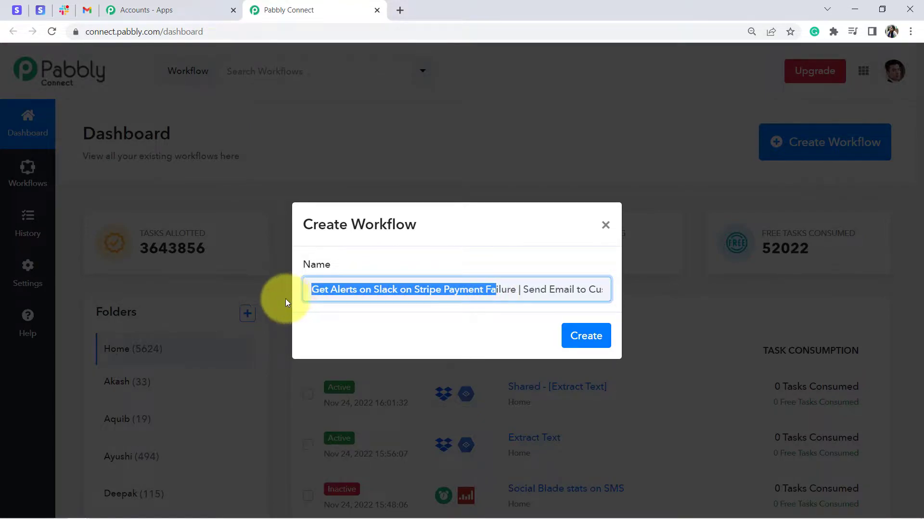
{"action": "left_click", "coordinate": [377, 285]}
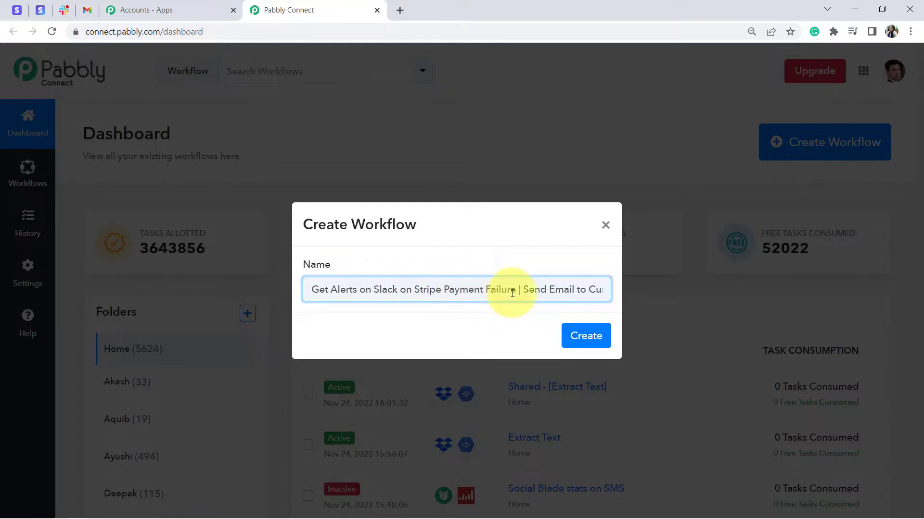
{"action": "left_click_drag", "start_coordinate": [532, 292], "coordinate": [602, 289]}
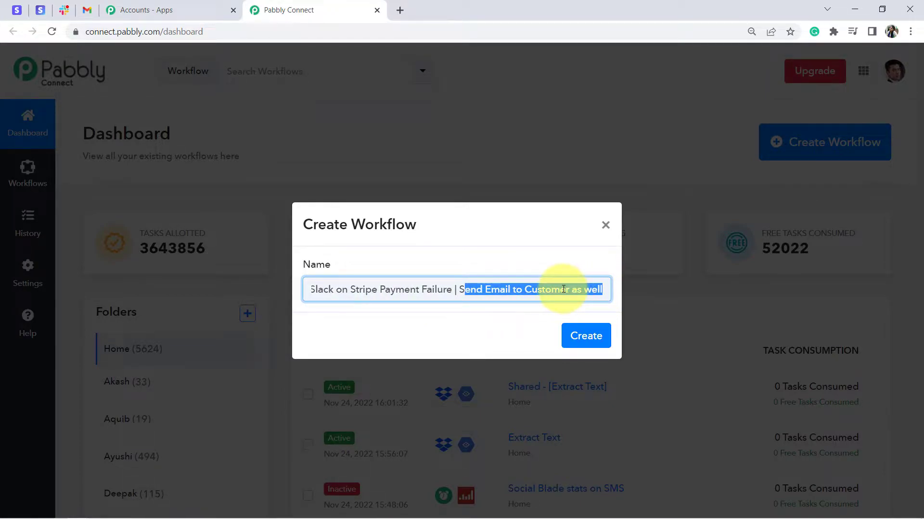
{"action": "left_click", "coordinate": [584, 335]}
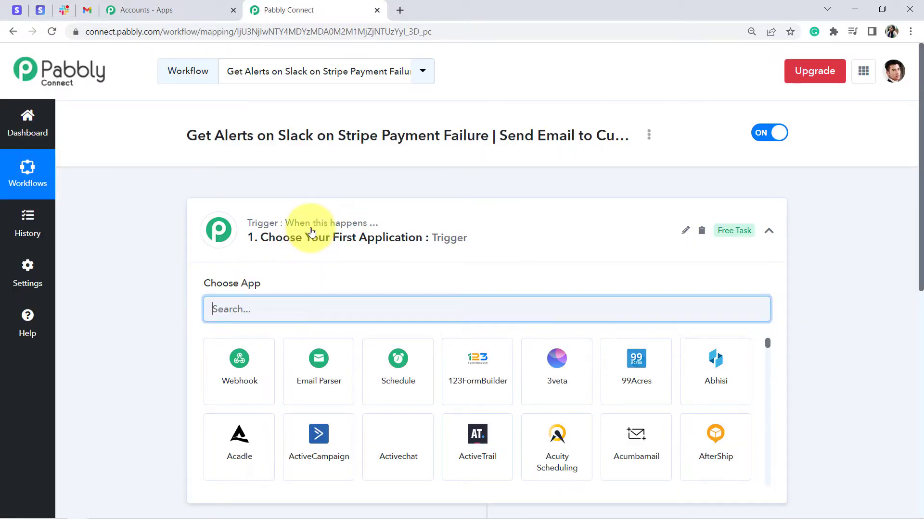
Find Stripe in the app list and choose it as the workflow's trigger application.
{"action": "left_click", "coordinate": [308, 243]}
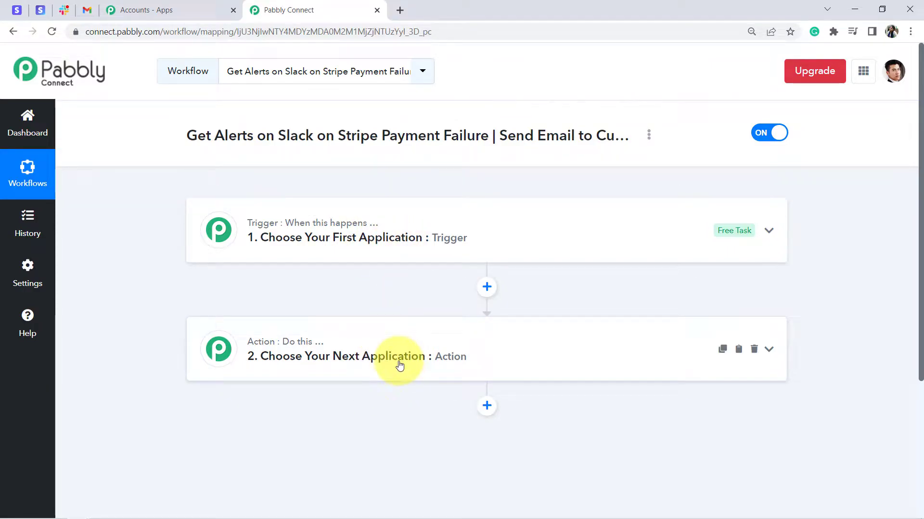
{"action": "left_click_drag", "start_coordinate": [258, 137], "coordinate": [443, 135]}
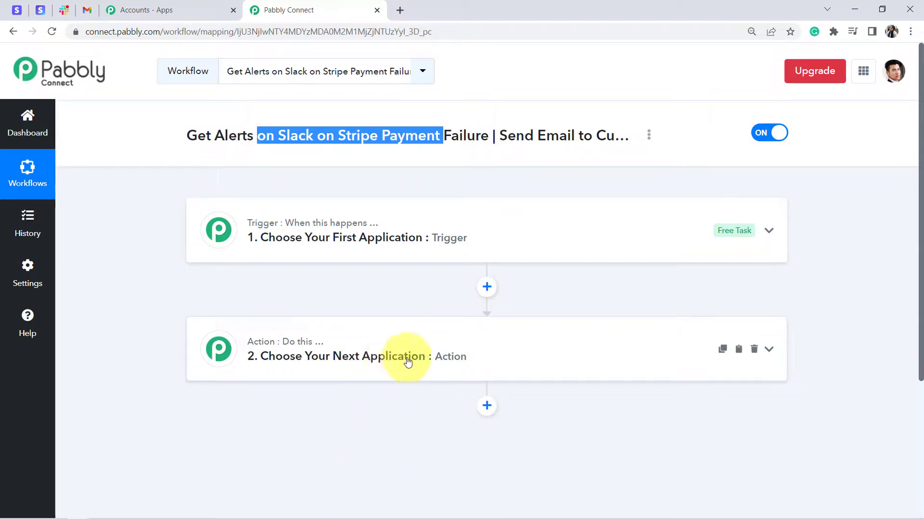
{"action": "left_click", "coordinate": [344, 247]}
{"action": "left_click", "coordinate": [249, 314]}
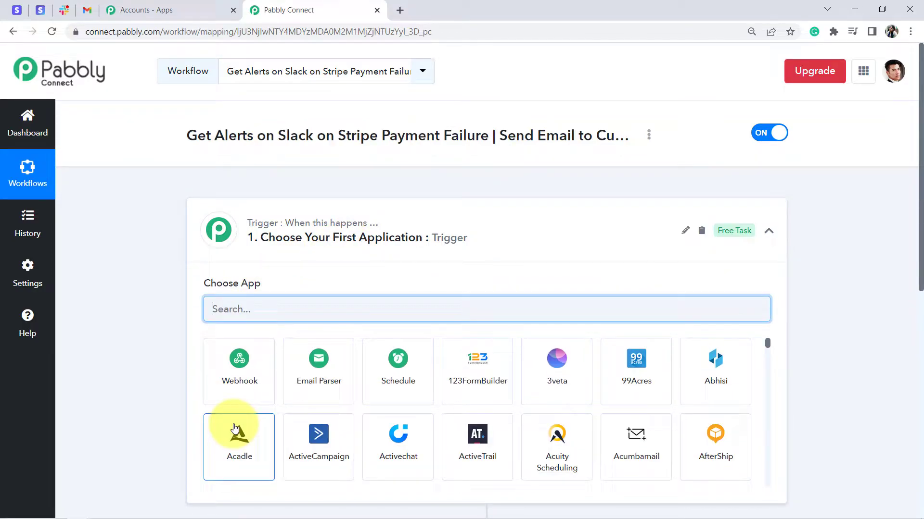
{"action": "type", "text": "strip"}
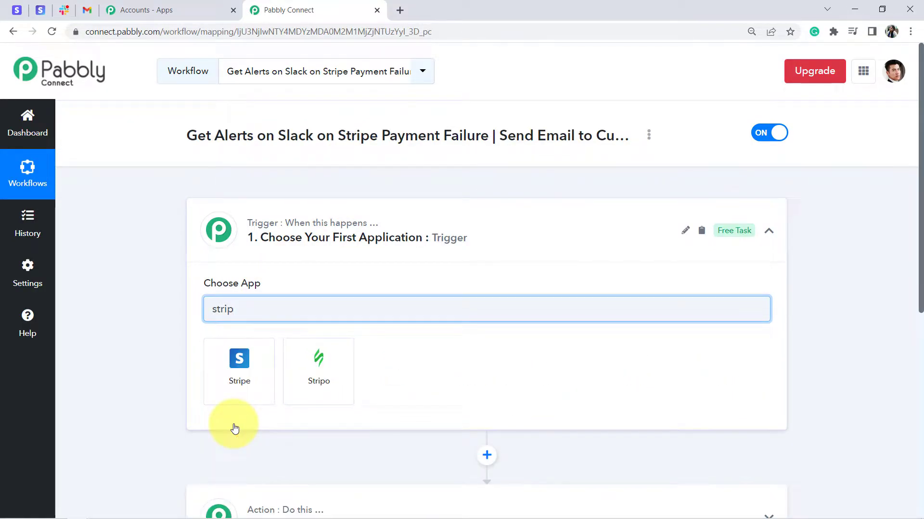
{"action": "left_click", "coordinate": [228, 401]}
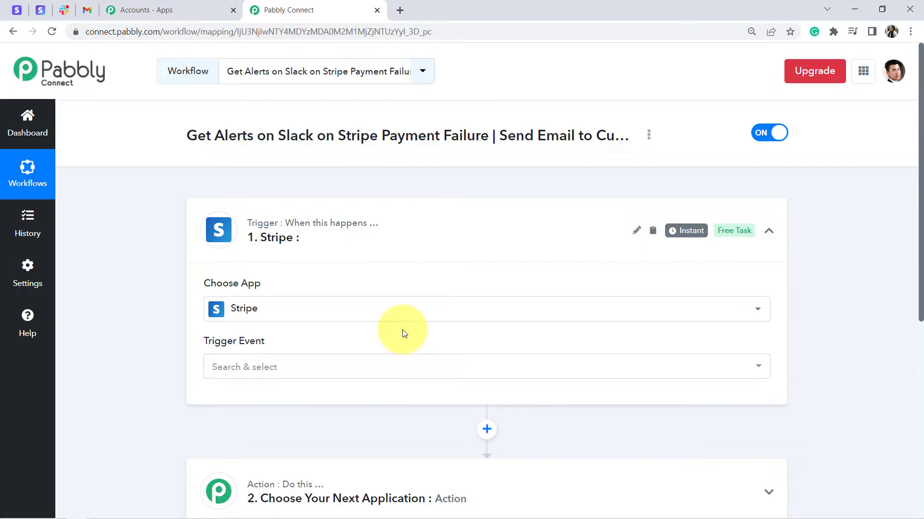
Set the Stripe trigger event to Payment Failed.
{"action": "left_click_drag", "start_coordinate": [920, 226], "coordinate": [919, 283]}
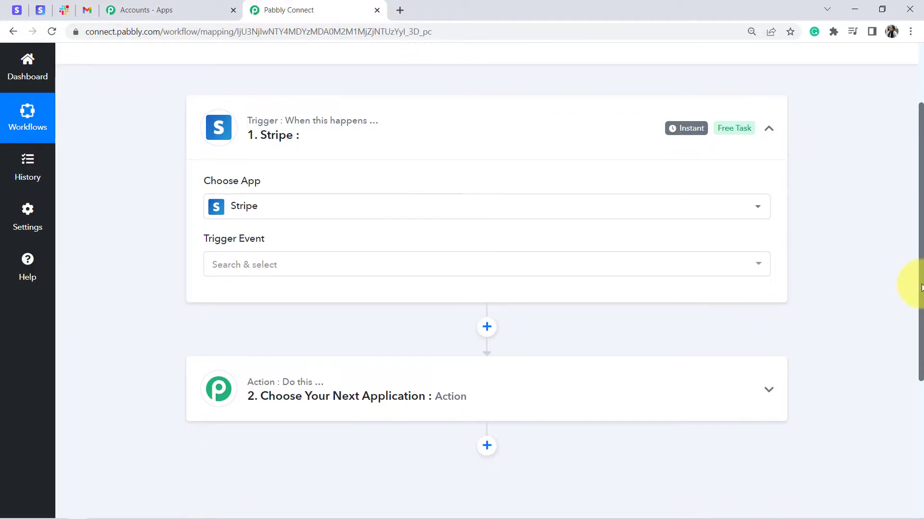
{"action": "left_click", "coordinate": [265, 266]}
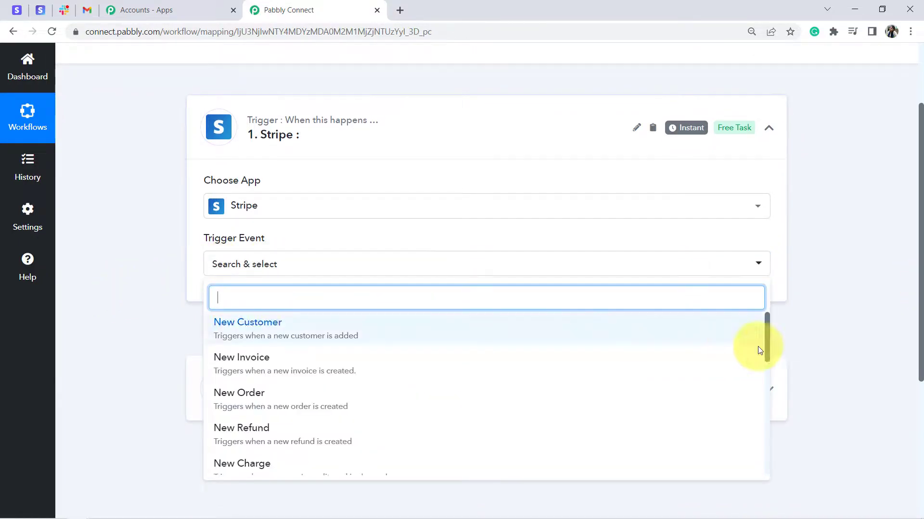
{"action": "left_click_drag", "start_coordinate": [767, 326], "coordinate": [772, 437]}
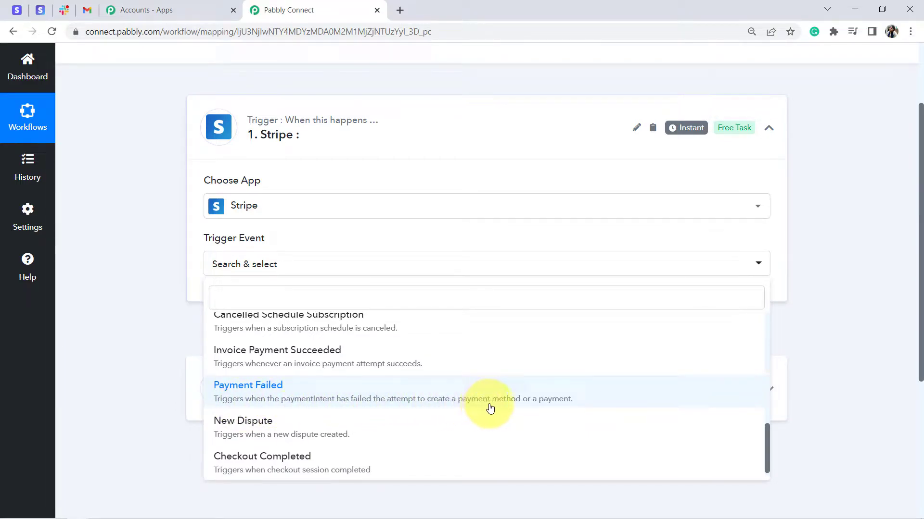
{"action": "left_click", "coordinate": [215, 391]}
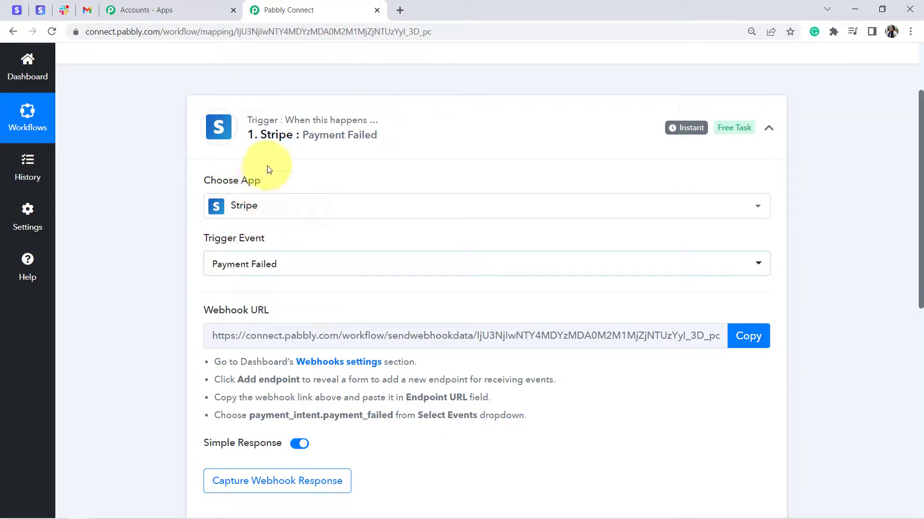
Review the webhook setup instructions and copy the Stripe trigger's webhook URL.
{"action": "left_click_drag", "start_coordinate": [202, 312], "coordinate": [261, 313]}
{"action": "left_click_drag", "start_coordinate": [220, 361], "coordinate": [322, 399]}
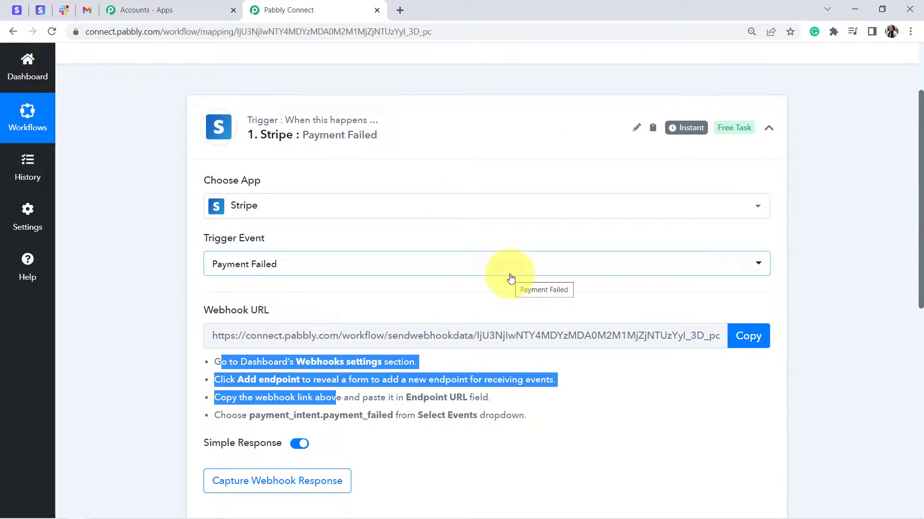
{"action": "left_click", "coordinate": [754, 345]}
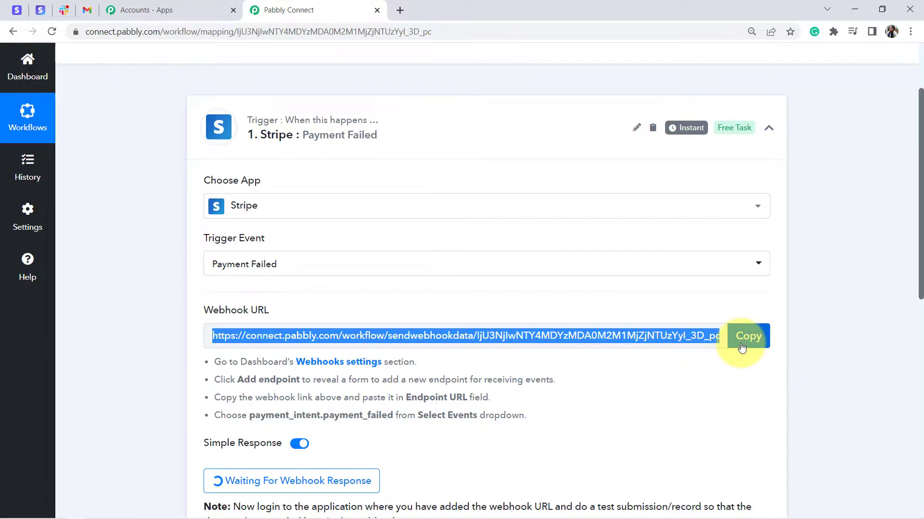
{"action": "left_click", "coordinate": [742, 347]}
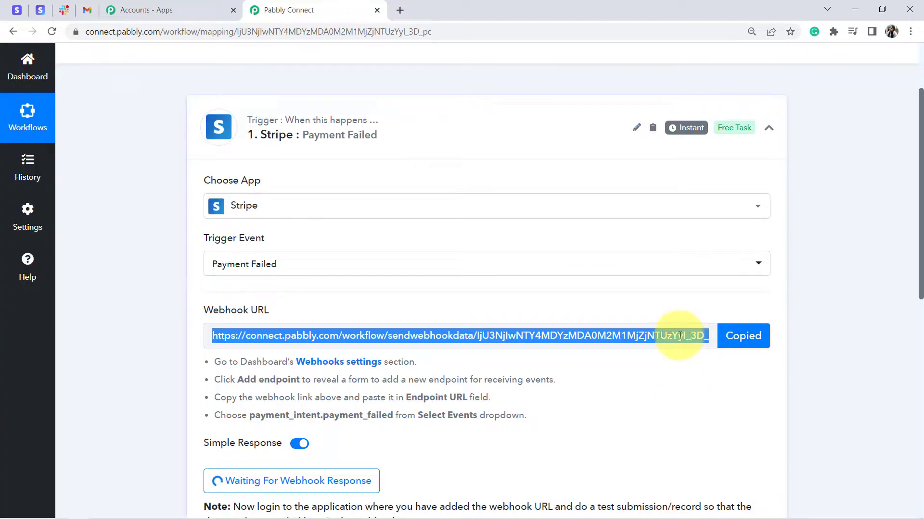
Switch to the Stripe dashboard and start adding a hosted endpoint in the developers' webhook settings.
{"action": "left_click", "coordinate": [17, 10]}
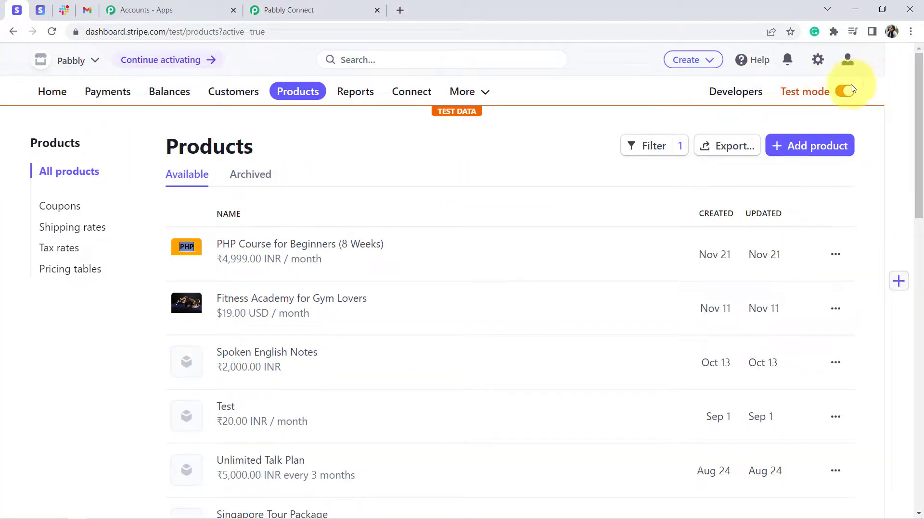
{"action": "left_click", "coordinate": [731, 91]}
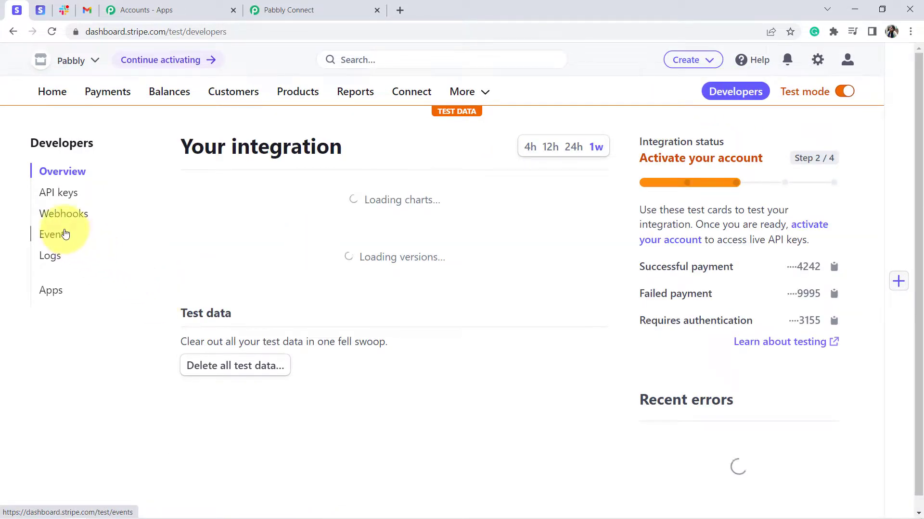
{"action": "left_click", "coordinate": [51, 218]}
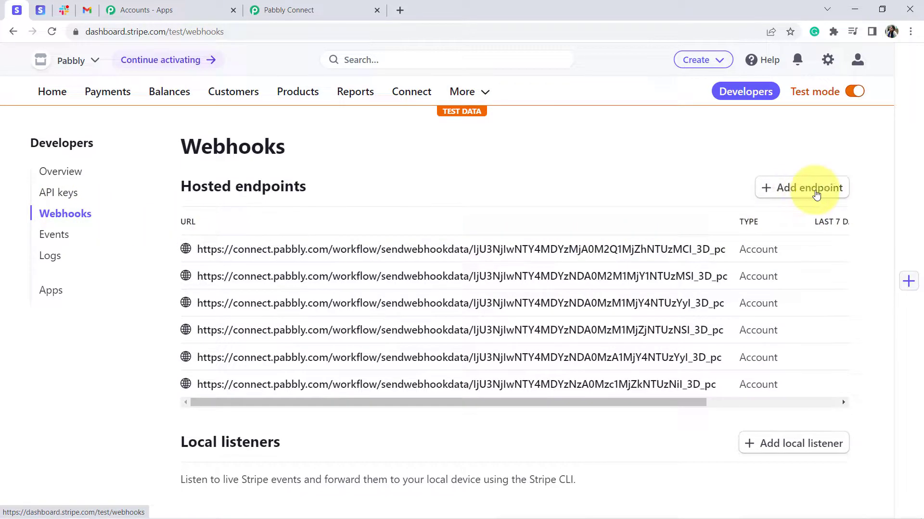
{"action": "left_click", "coordinate": [789, 189]}
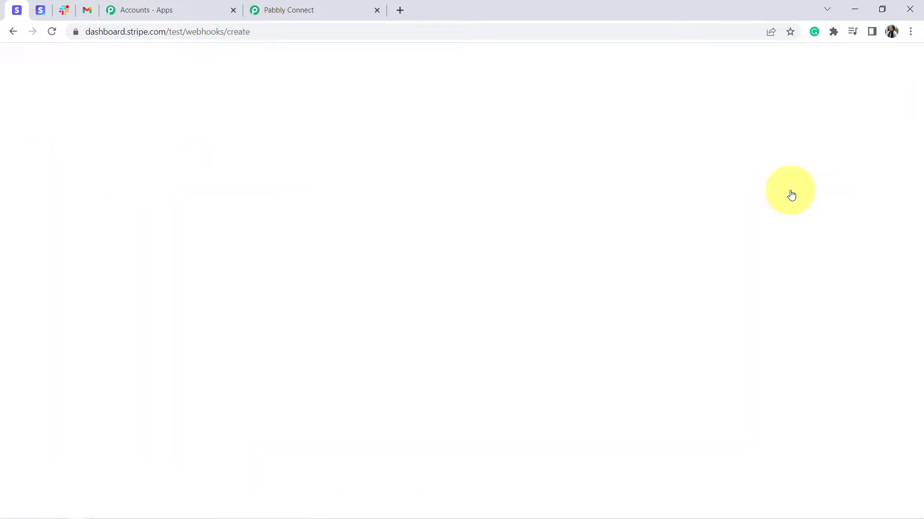
Copy the webhook URL from Pabbly Connect again and paste it as the new Stripe webhook's endpoint URL.
{"action": "left_click", "coordinate": [270, 9]}
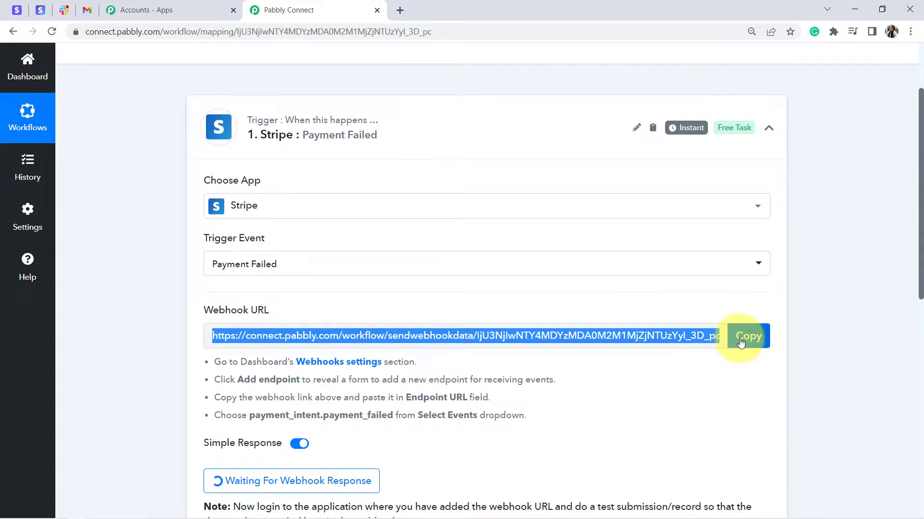
{"action": "left_click", "coordinate": [740, 342]}
{"action": "left_click", "coordinate": [14, 9]}
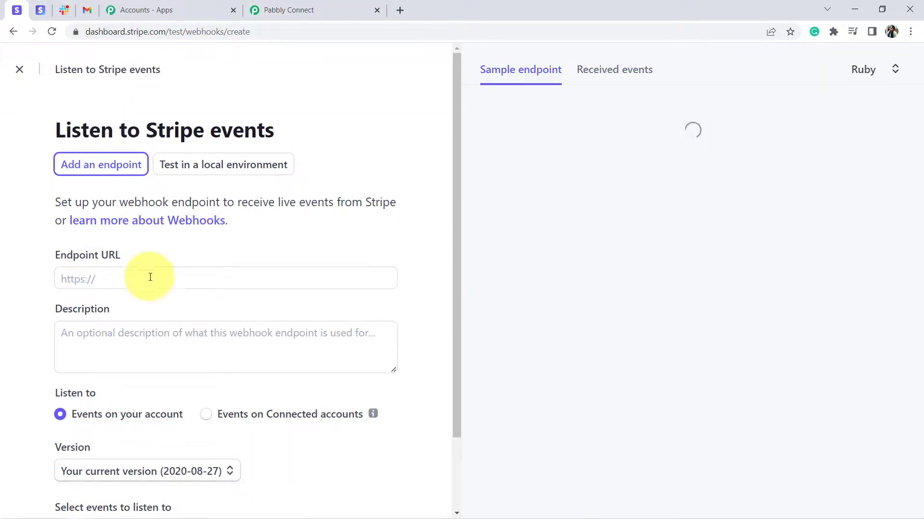
{"action": "left_click", "coordinate": [108, 277]}
{"action": "key", "text": "ctrl+v"}
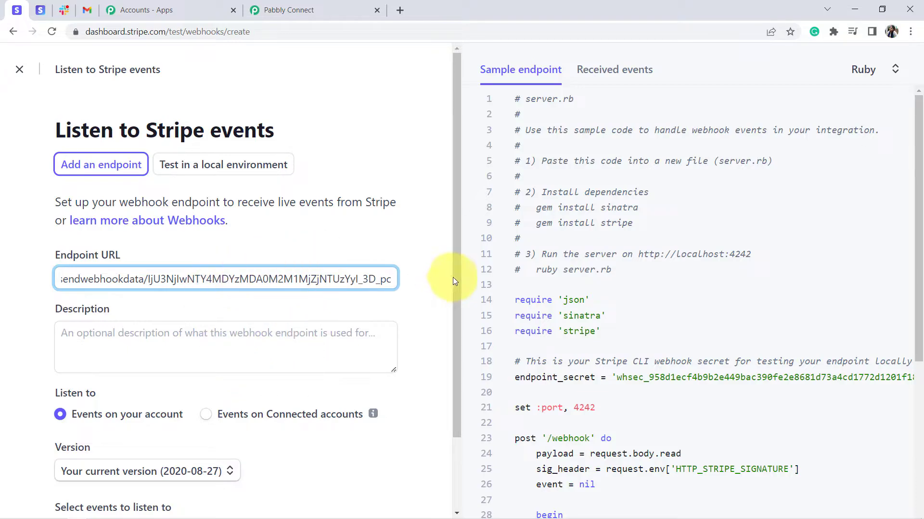
Open the event selection for the new webhook endpoint and search the events for "payment f".
{"action": "left_click_drag", "start_coordinate": [455, 253], "coordinate": [455, 334]}
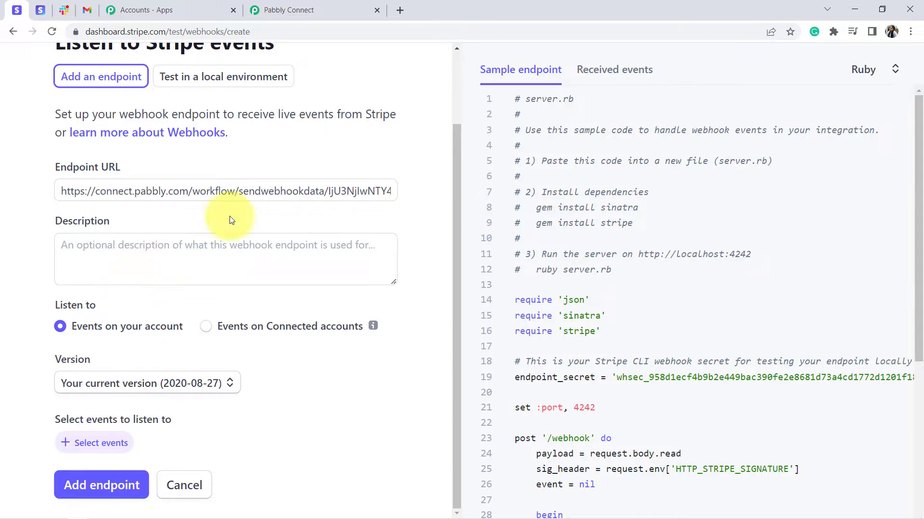
{"action": "left_click_drag", "start_coordinate": [67, 422], "coordinate": [160, 419]}
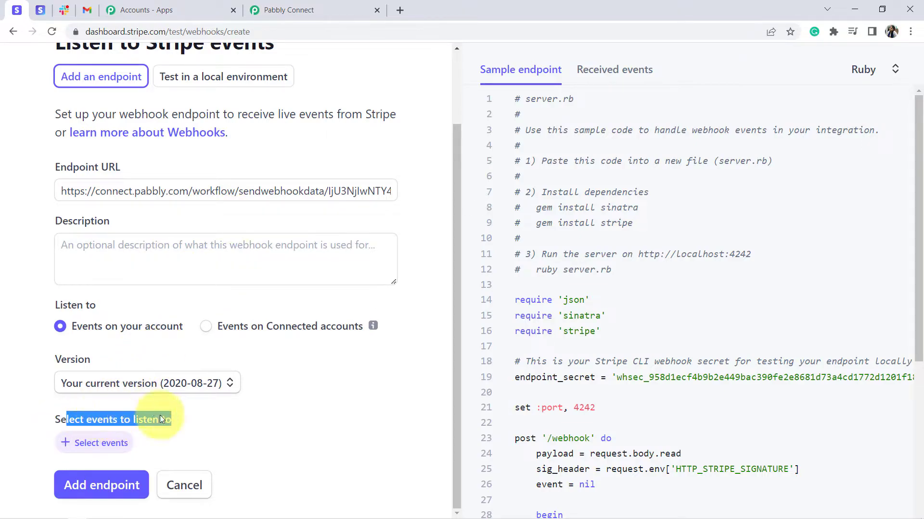
{"action": "left_click", "coordinate": [90, 445]}
{"action": "left_click", "coordinate": [131, 172]}
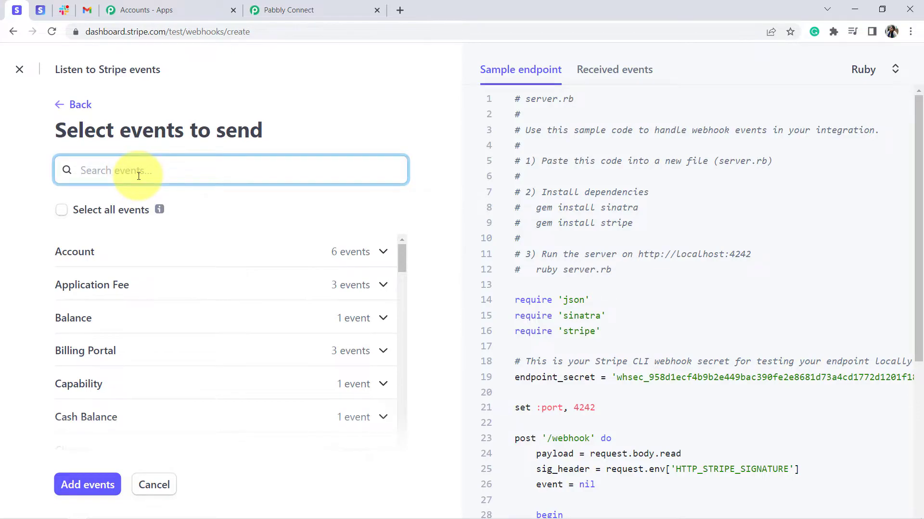
{"action": "type", "text": "payme"}
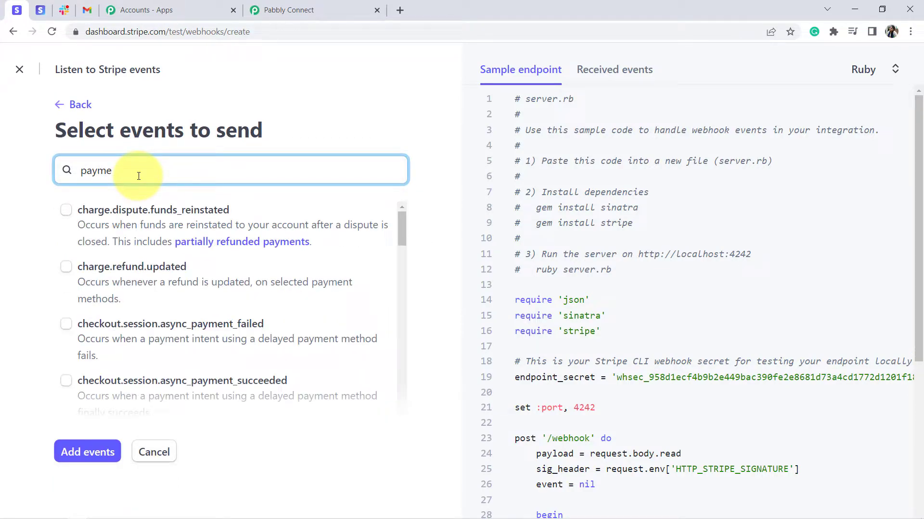
{"action": "type", "text": "nt f"}
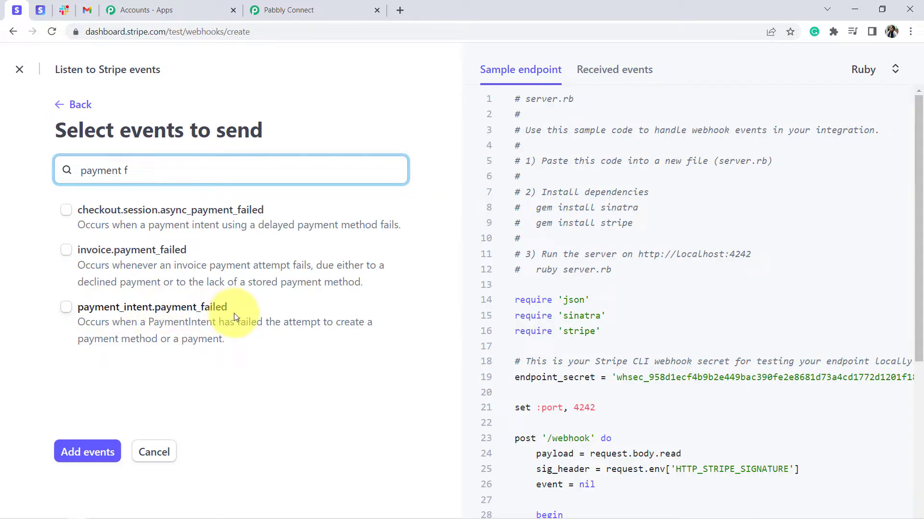
Check the Pabbly Connect setup instructions for which Stripe event to choose, and return to the Stripe event selection.
{"action": "left_click", "coordinate": [285, 10]}
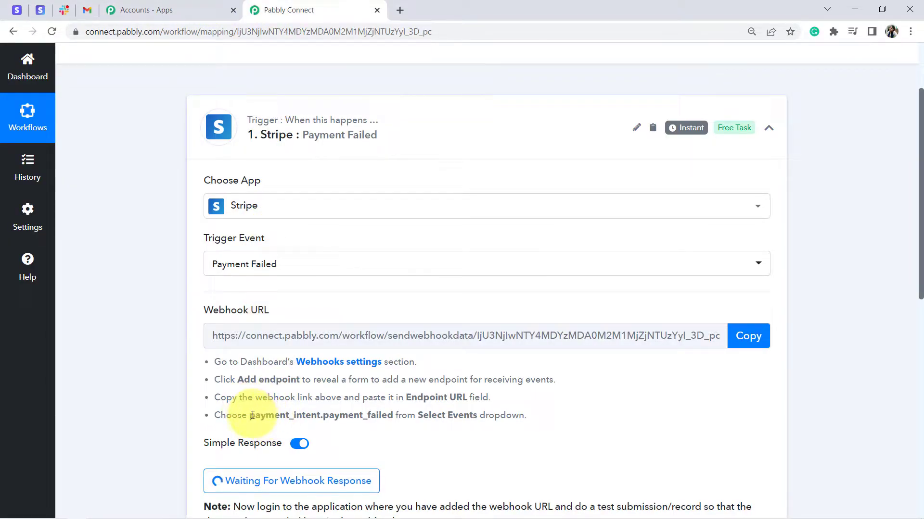
{"action": "left_click_drag", "start_coordinate": [234, 417], "coordinate": [510, 417]}
{"action": "left_click", "coordinate": [325, 417]}
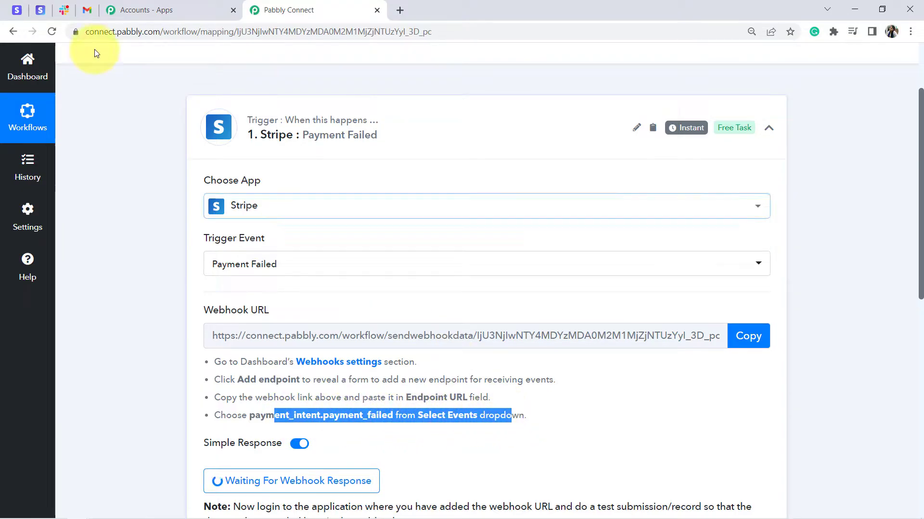
{"action": "left_click", "coordinate": [15, 9]}
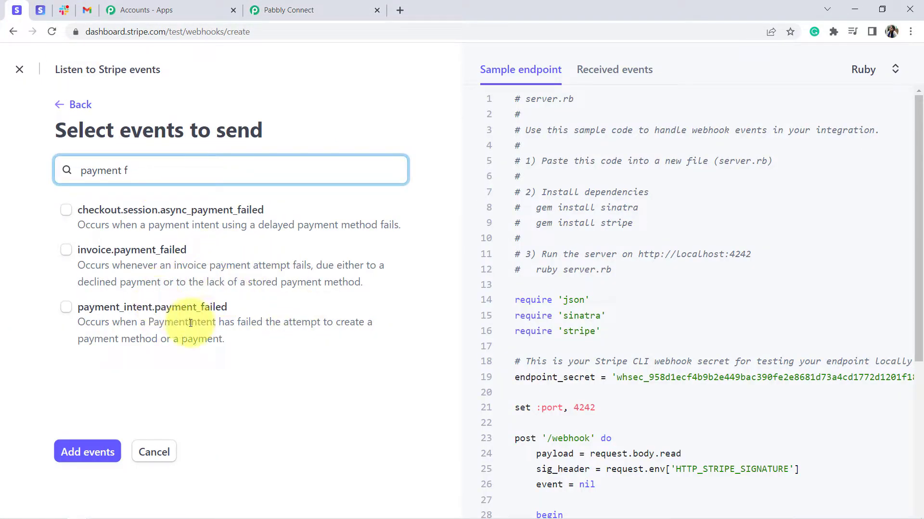
Add the payment_intent.payment_failed event to the webhook and create the endpoint.
{"action": "left_click", "coordinate": [67, 308]}
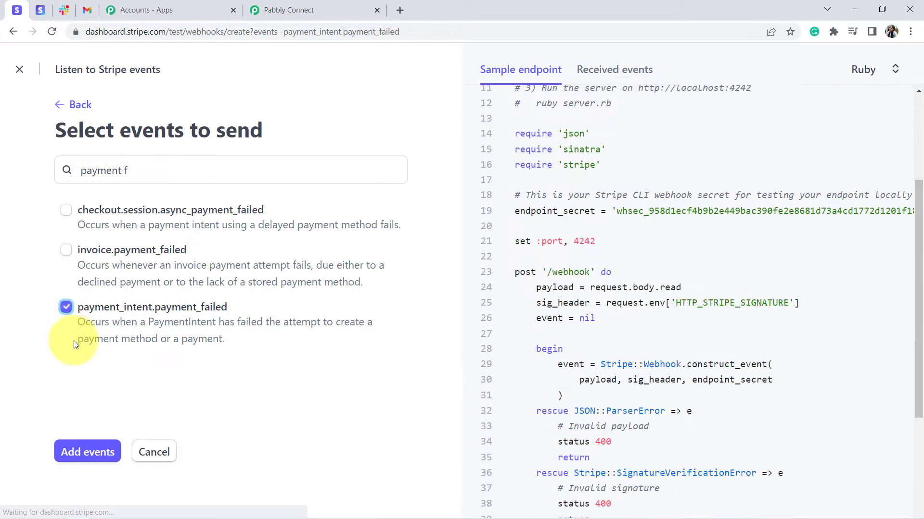
{"action": "left_click", "coordinate": [87, 453]}
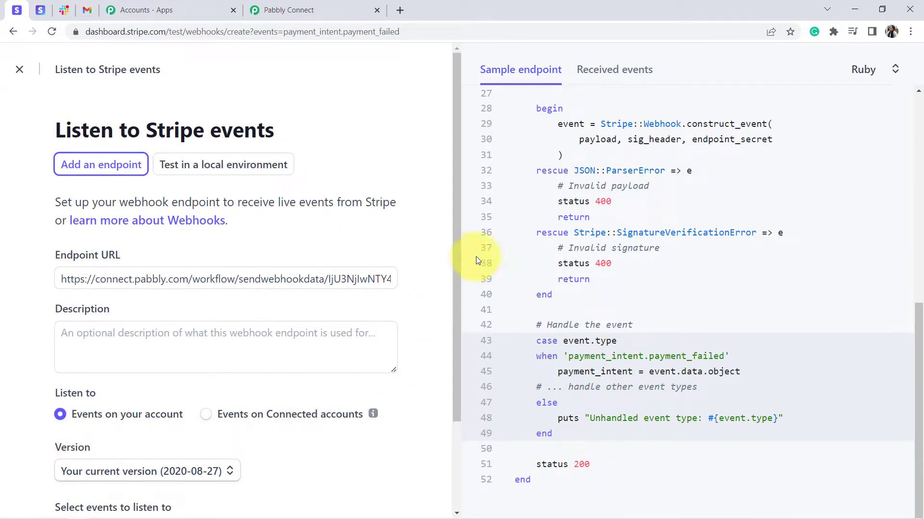
{"action": "left_click_drag", "start_coordinate": [457, 252], "coordinate": [464, 431]}
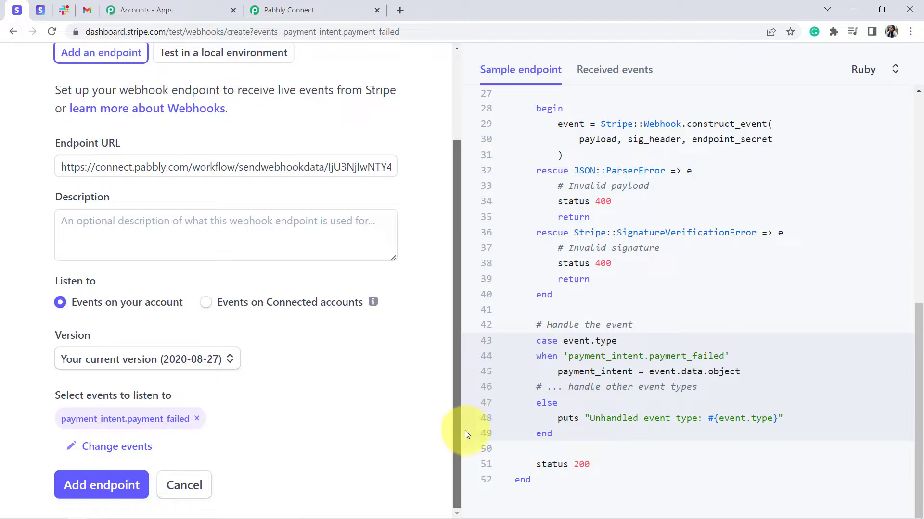
{"action": "left_click", "coordinate": [67, 489]}
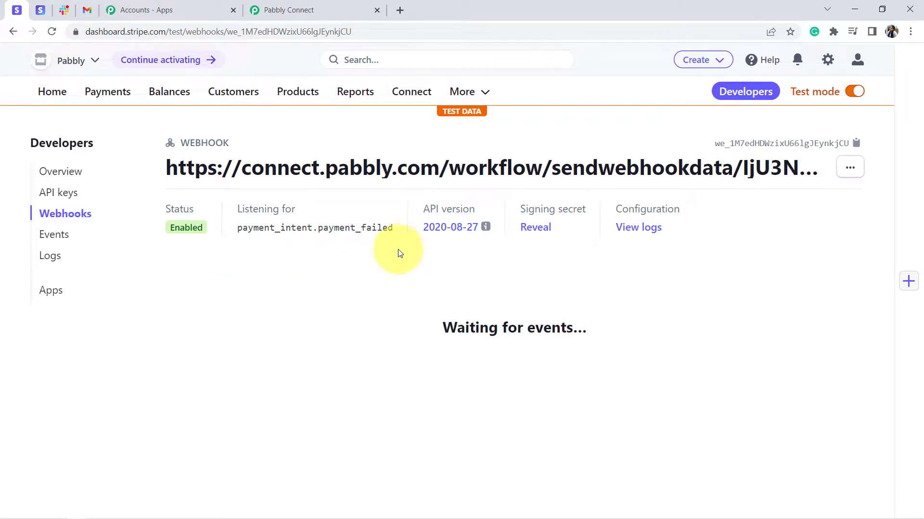
Switch to Pabbly Connect and read the note about making a test submission for the waiting webhook response.
{"action": "left_click", "coordinate": [255, 9]}
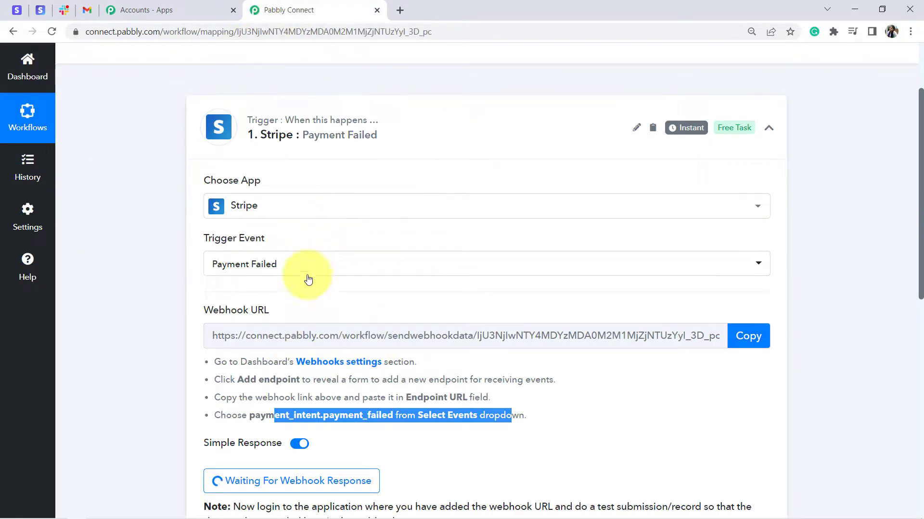
{"action": "scroll", "coordinate": [909, 216], "scroll_direction": "down", "scroll_amount": 4}
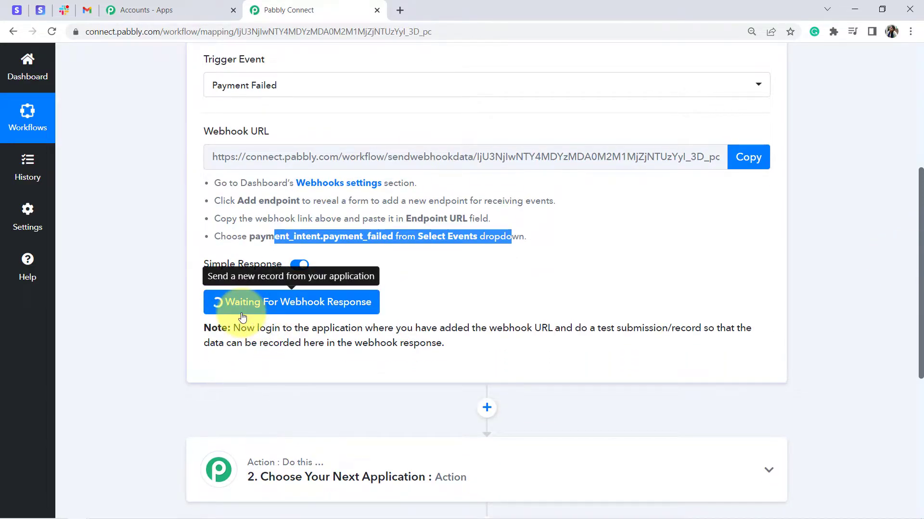
{"action": "left_click_drag", "start_coordinate": [283, 328], "coordinate": [431, 343]}
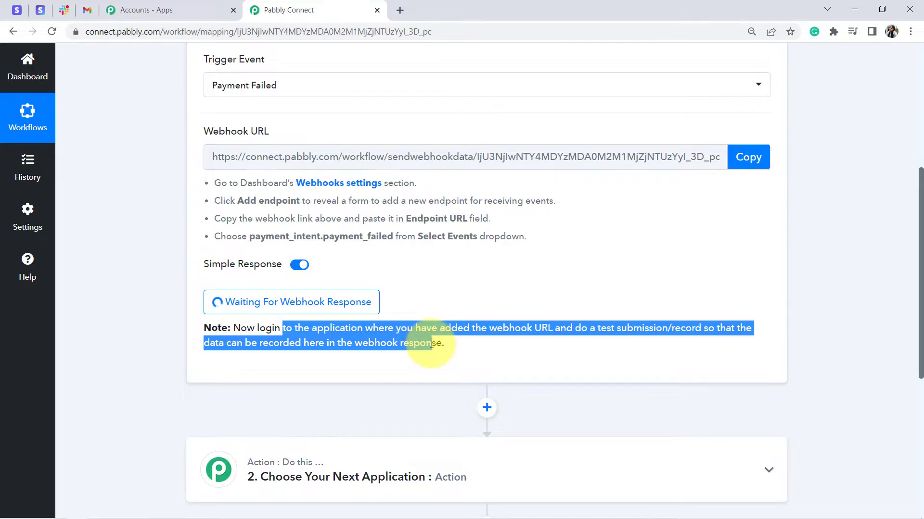
{"action": "left_click", "coordinate": [584, 333]}
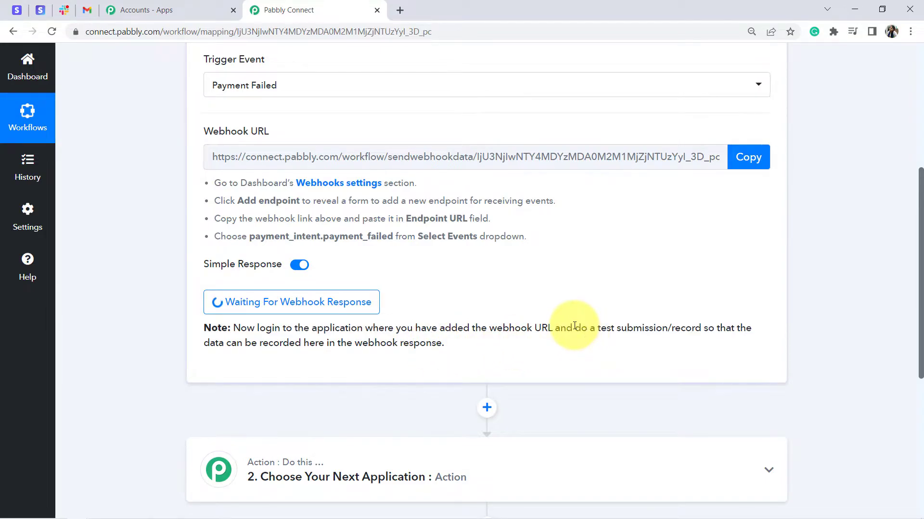
{"action": "left_click_drag", "start_coordinate": [575, 327], "coordinate": [648, 328]}
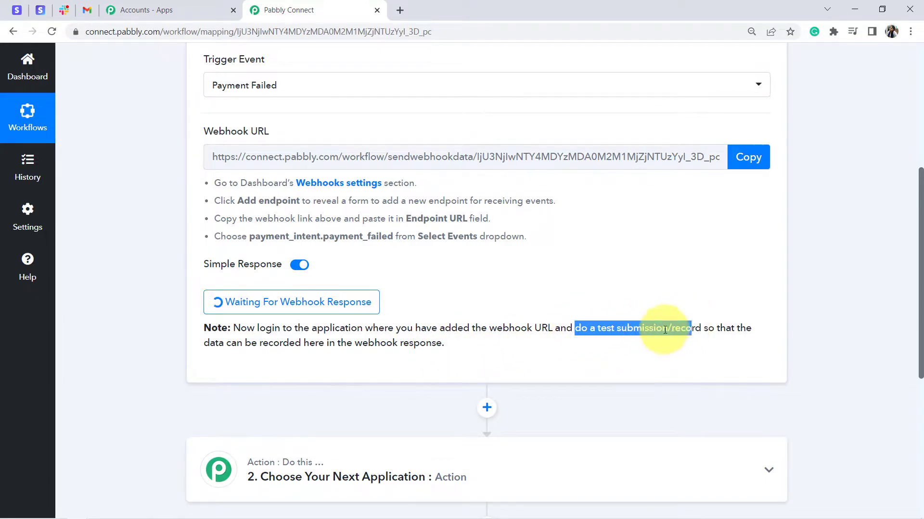
{"action": "scroll", "coordinate": [905, 289], "scroll_direction": "up", "scroll_amount": 2}
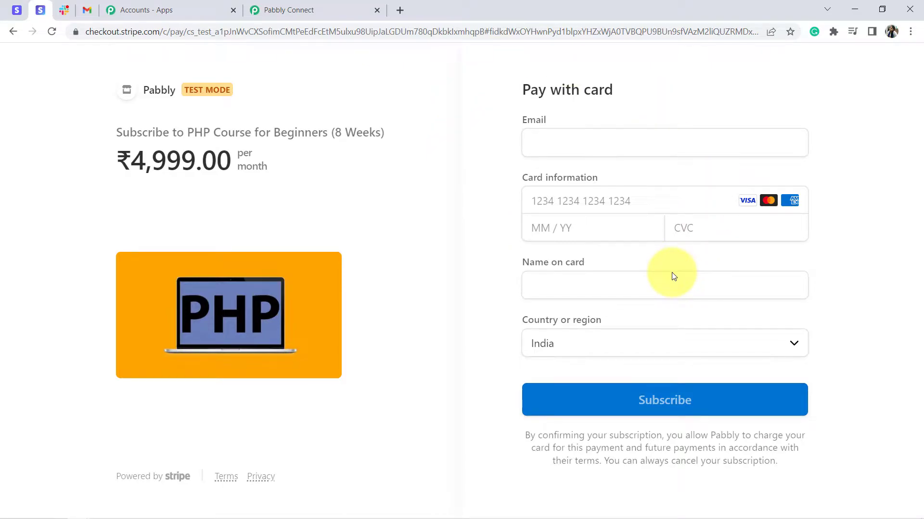
Search the web in a new tab for Stripe test card details and open Stripe's Testing documentation.
{"action": "left_click", "coordinate": [399, 10]}
{"action": "type", "text": "stri"}
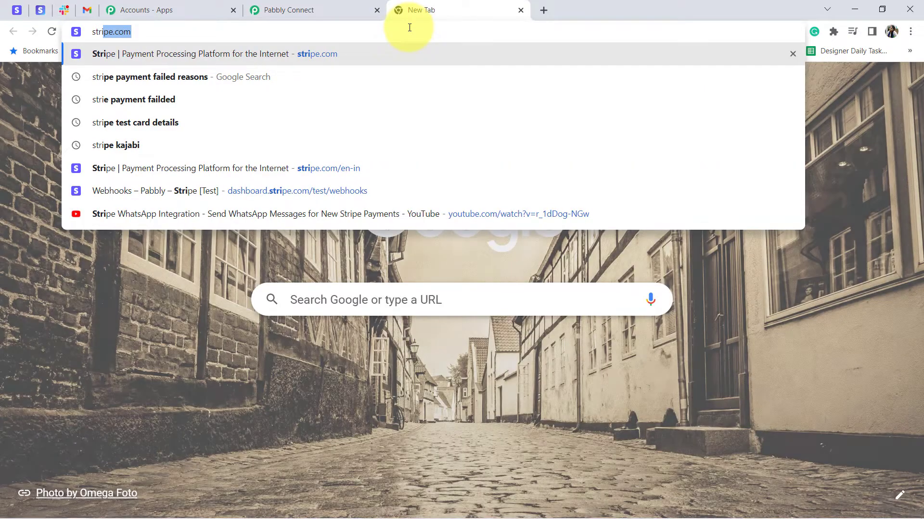
{"action": "type", "text": "ope test c"}
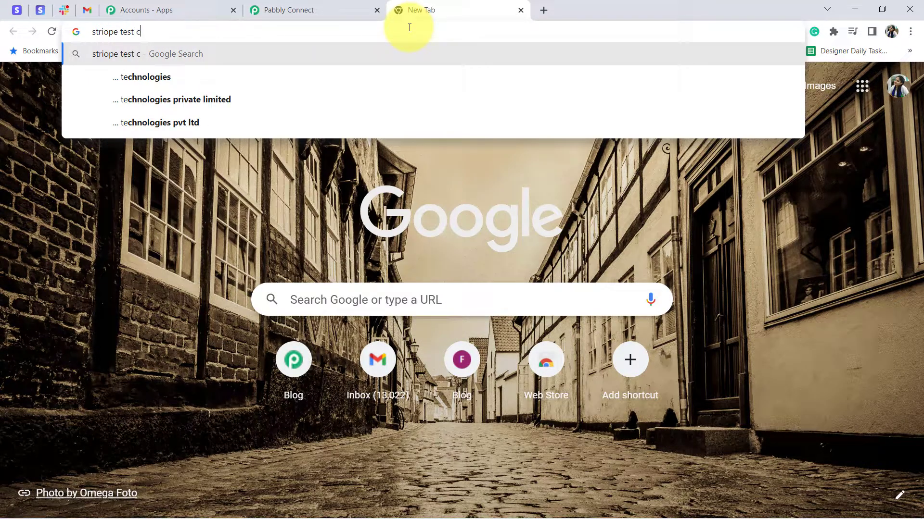
{"action": "type", "text": "ard details"}
{"action": "key", "text": "Return"}
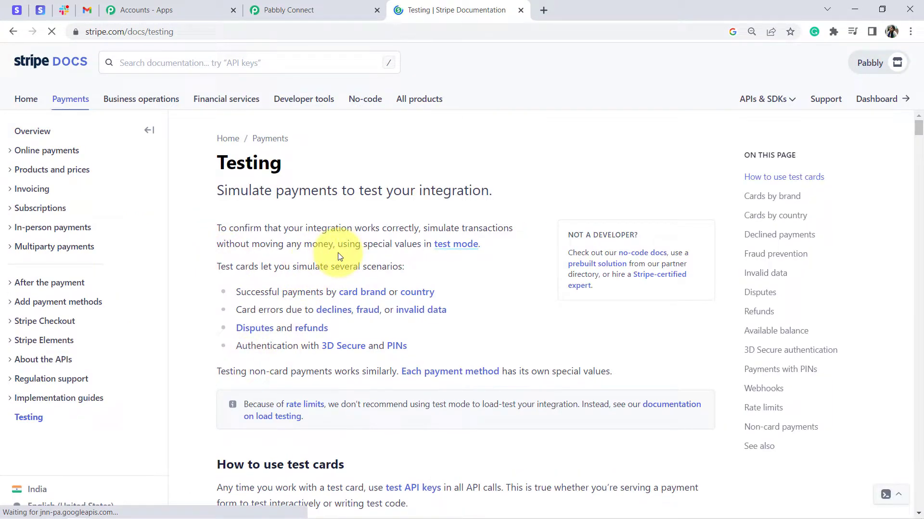
Find "card decline" on the Testing page to reach the declined payments card numbers.
{"action": "key", "text": "ctrl+f"}
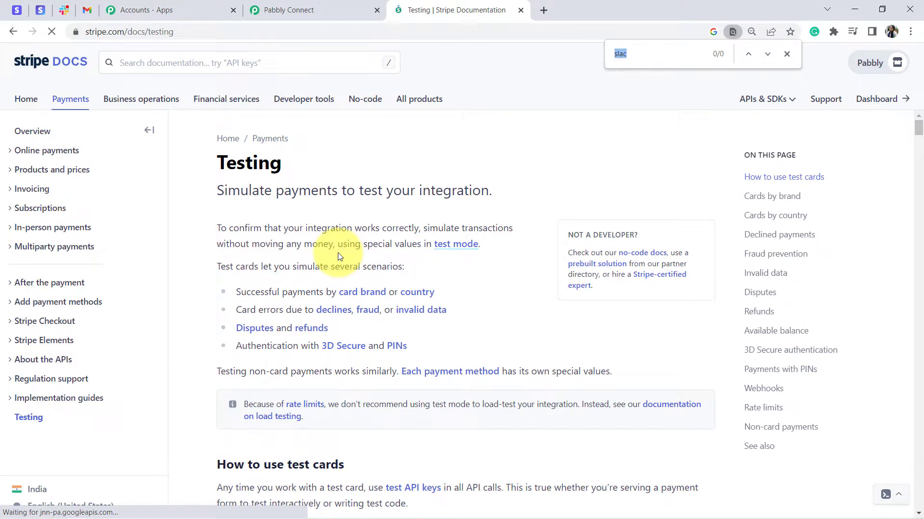
{"action": "type", "text": "declin"}
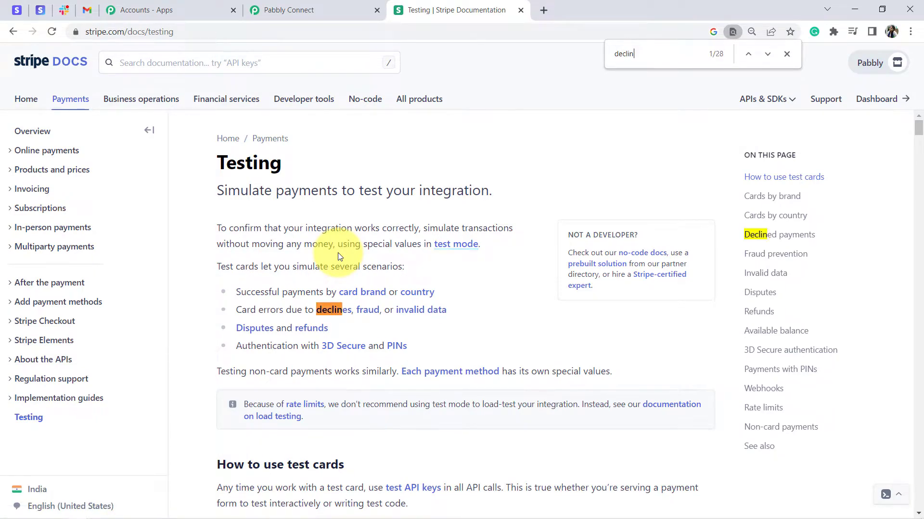
{"action": "type", "text": "e card"}
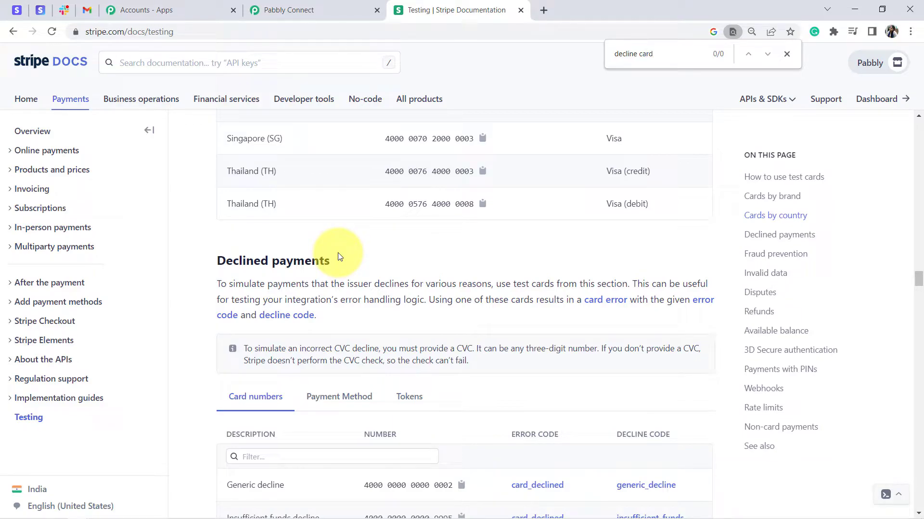
{"action": "key", "text": "ctrl+a"}
{"action": "key", "text": "BackSpace"}
{"action": "type", "text": "card decli"}
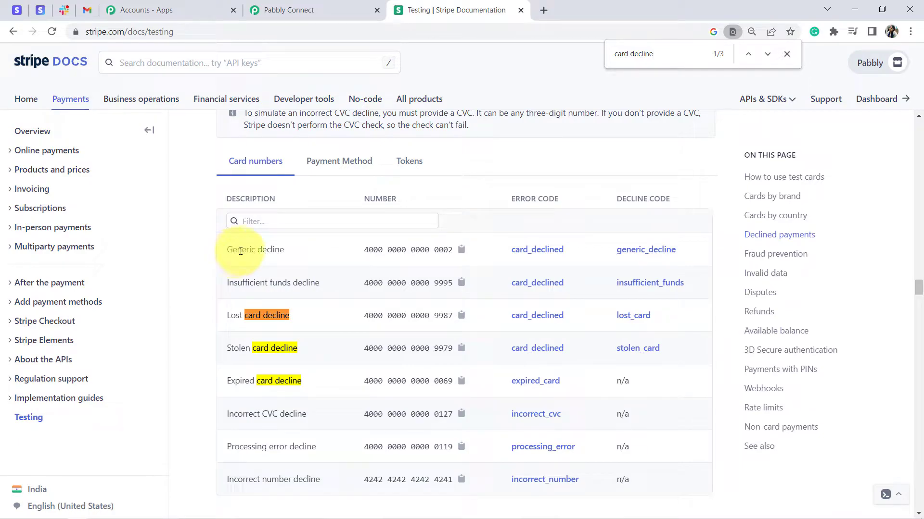
Copy the test card number for the generic decline from the declined payments table.
{"action": "left_click_drag", "start_coordinate": [237, 252], "coordinate": [278, 247]}
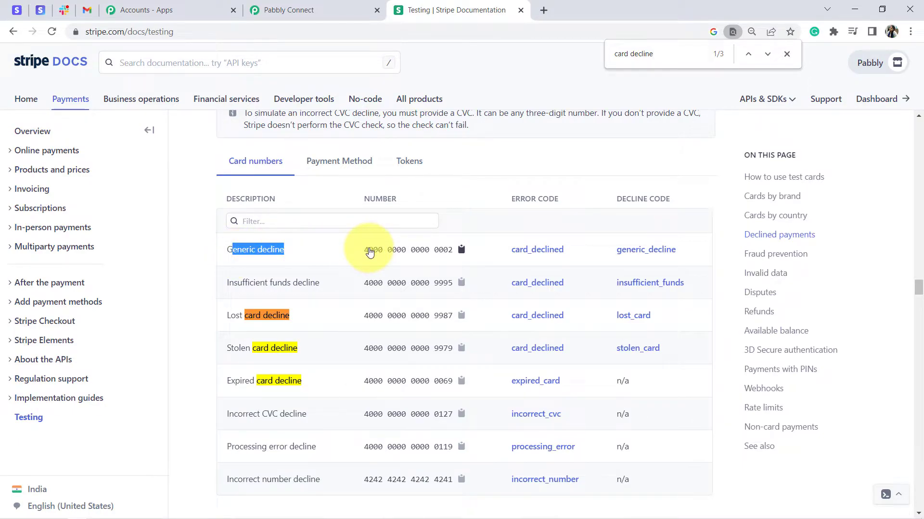
{"action": "left_click", "coordinate": [463, 250]}
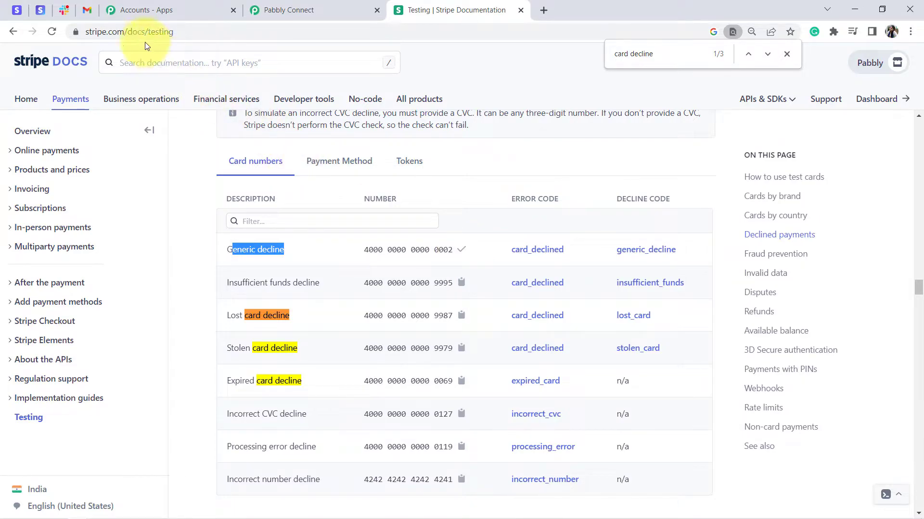
{"action": "left_click_drag", "start_coordinate": [115, 35], "coordinate": [186, 33]}
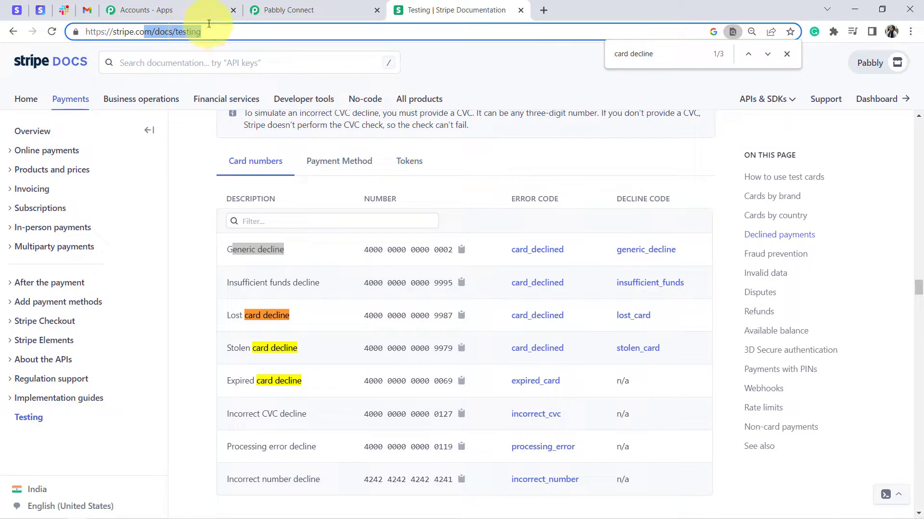
Switch to the Stripe checkout page and fill in the customer's email, copied test card number, expiry date, CVC and name on card.
{"action": "left_click", "coordinate": [41, 10]}
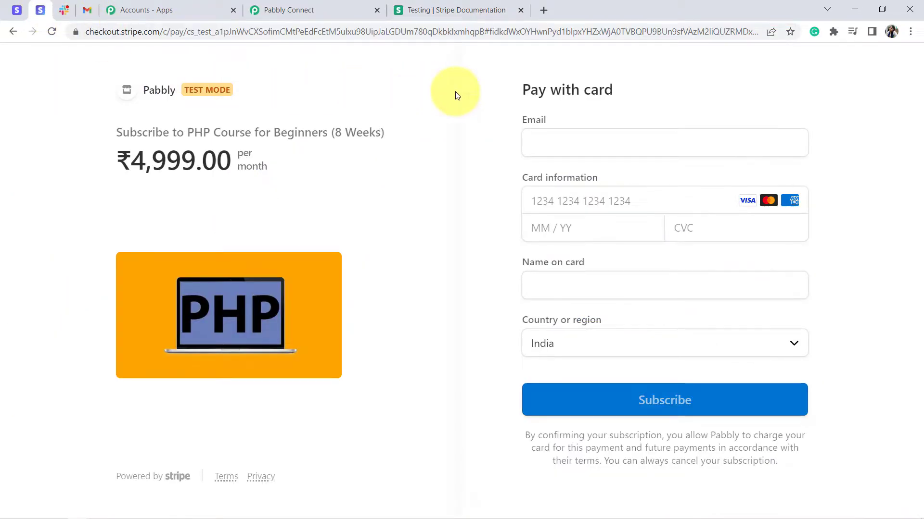
{"action": "left_click", "coordinate": [570, 140]}
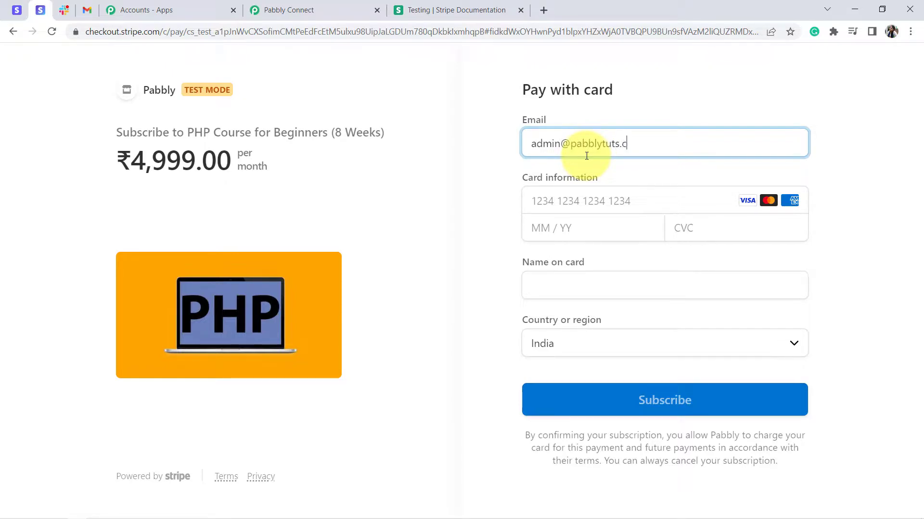
{"action": "left_click", "coordinate": [577, 200]}
{"action": "key", "text": "ctrl+v"}
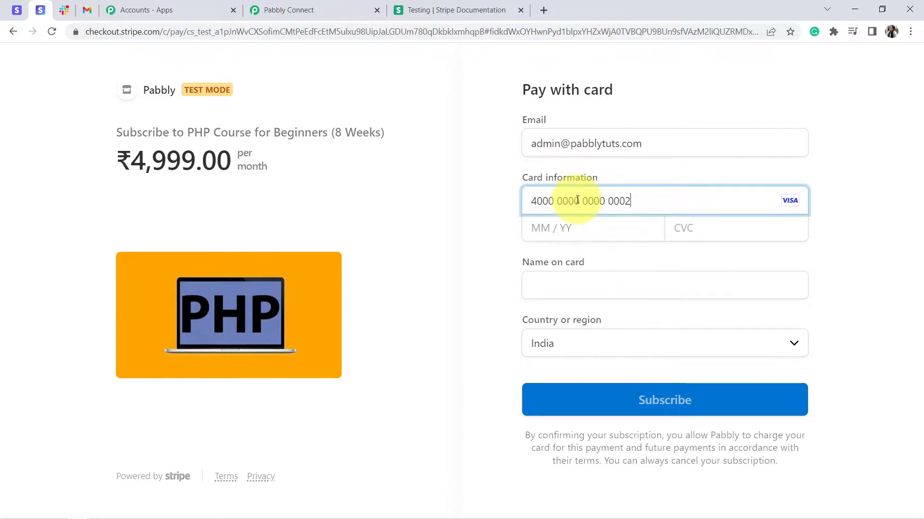
{"action": "left_click", "coordinate": [565, 230]}
{"action": "type", "text": "122"}
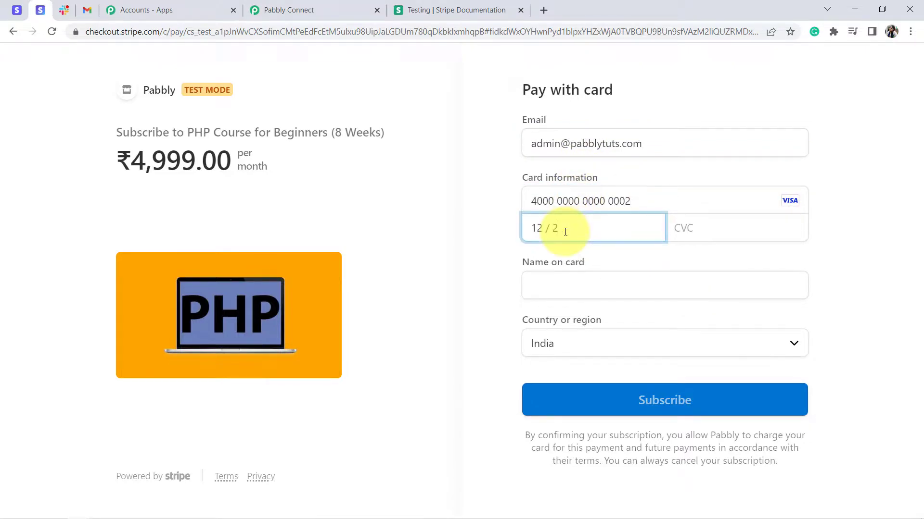
{"action": "type", "text": "123"}
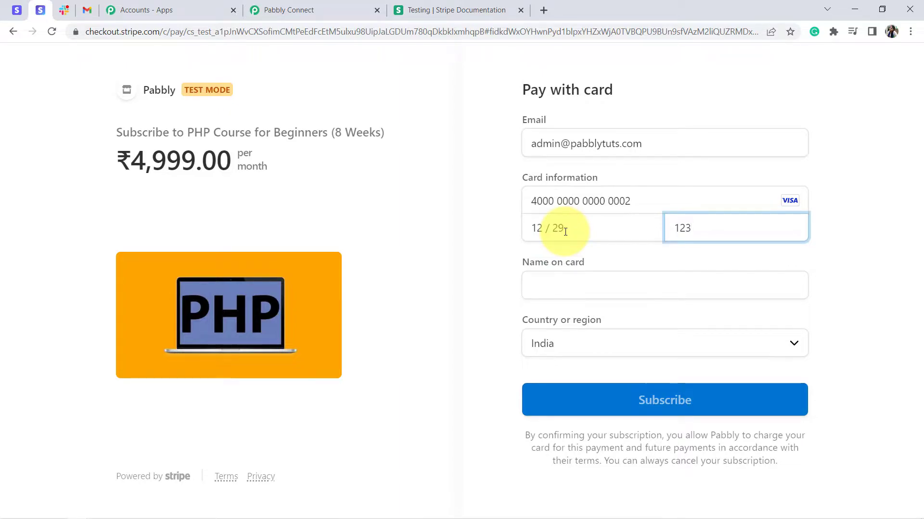
{"action": "left_click", "coordinate": [548, 286]}
{"action": "type", "text": "Dummy C"}
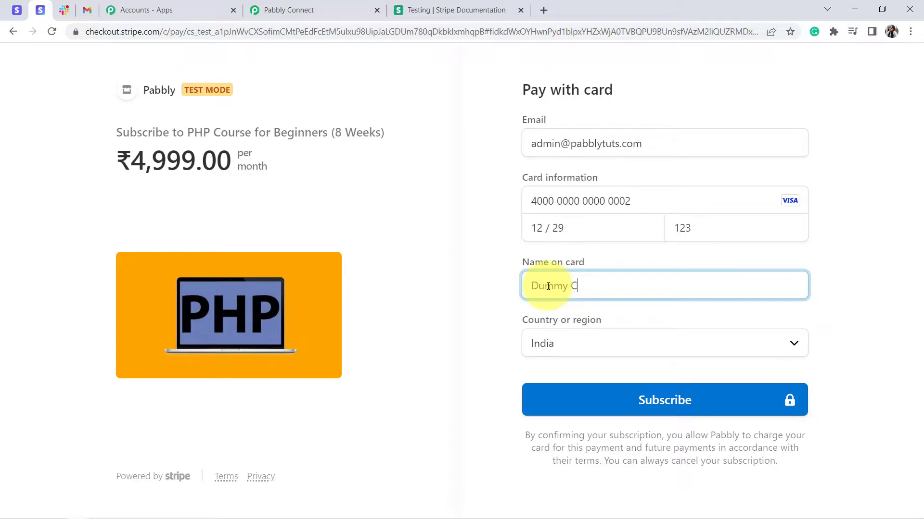
{"action": "type", "text": "ustomer"}
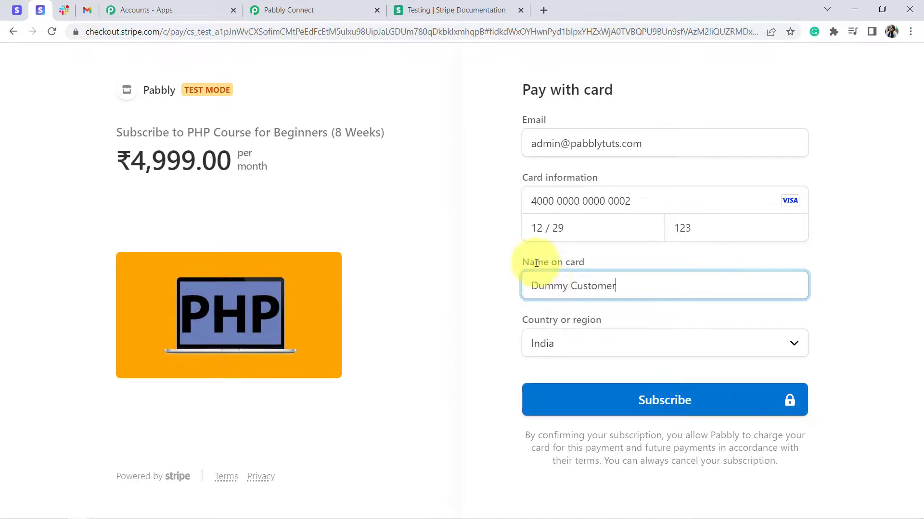
Submit the subscription payment with the test card, decline saving the card in the browser, and examine the payment error.
{"action": "left_click", "coordinate": [678, 406]}
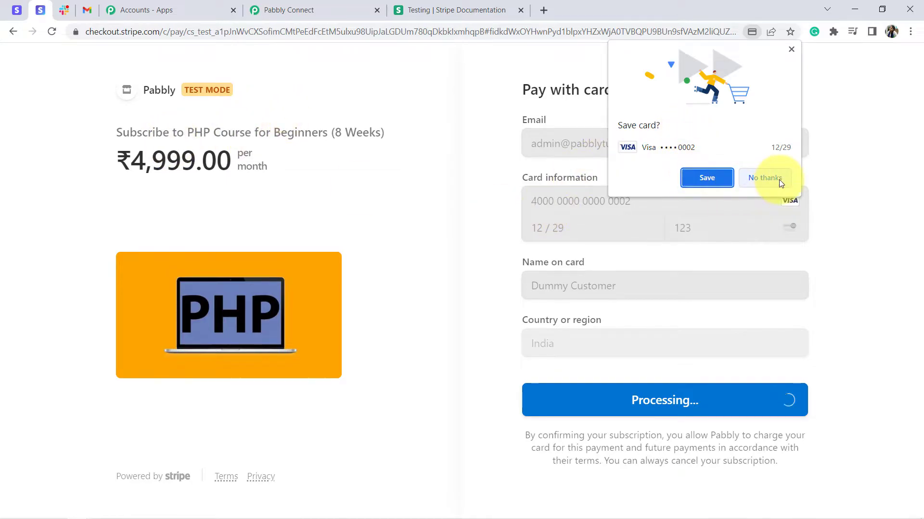
{"action": "left_click", "coordinate": [762, 177]}
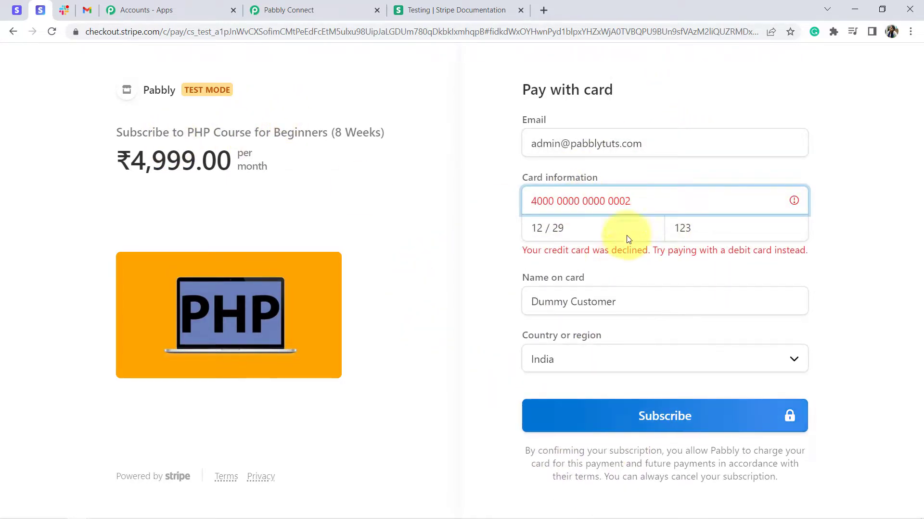
{"action": "left_click_drag", "start_coordinate": [548, 252], "coordinate": [639, 252]}
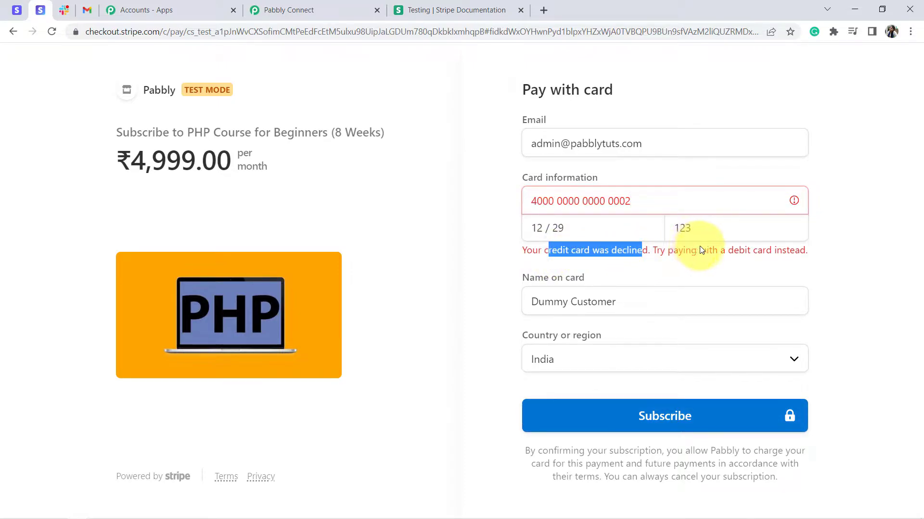
{"action": "left_click", "coordinate": [743, 247]}
{"action": "triple_click", "coordinate": [771, 254]}
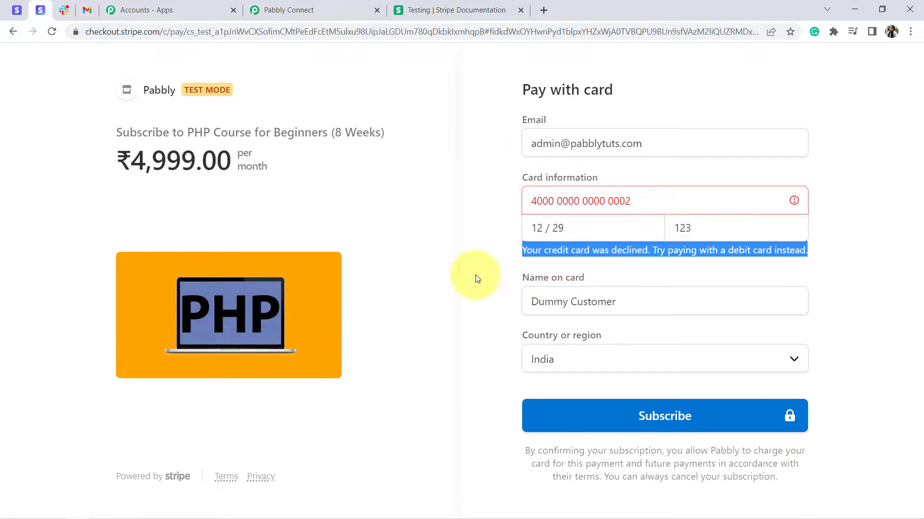
Switch to the Pabbly Connect workflow and check the event type in the Stripe trigger's received response.
{"action": "left_click", "coordinate": [327, 12]}
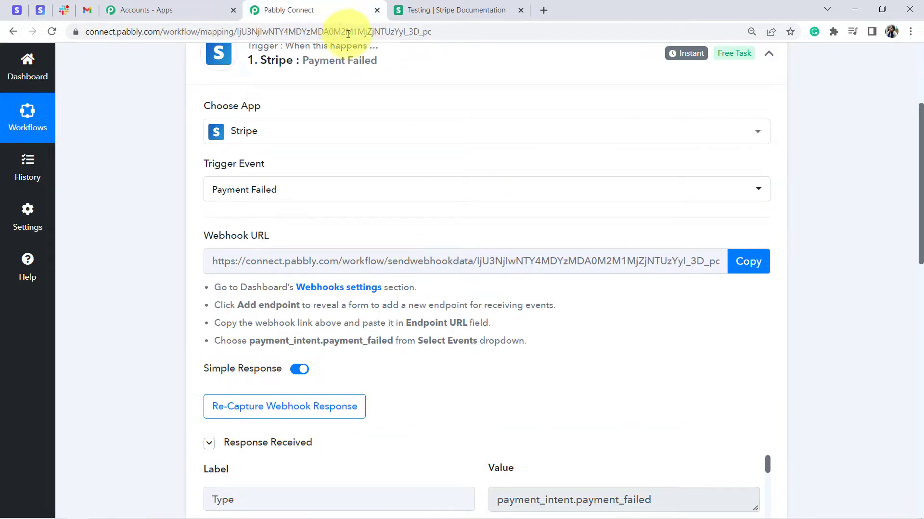
{"action": "left_click_drag", "start_coordinate": [919, 177], "coordinate": [921, 240]}
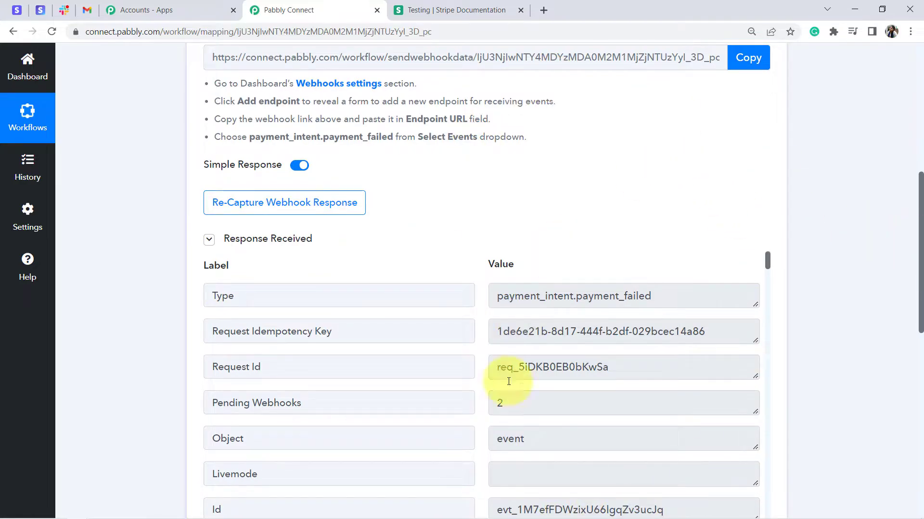
{"action": "left_click_drag", "start_coordinate": [921, 215], "coordinate": [921, 255]}
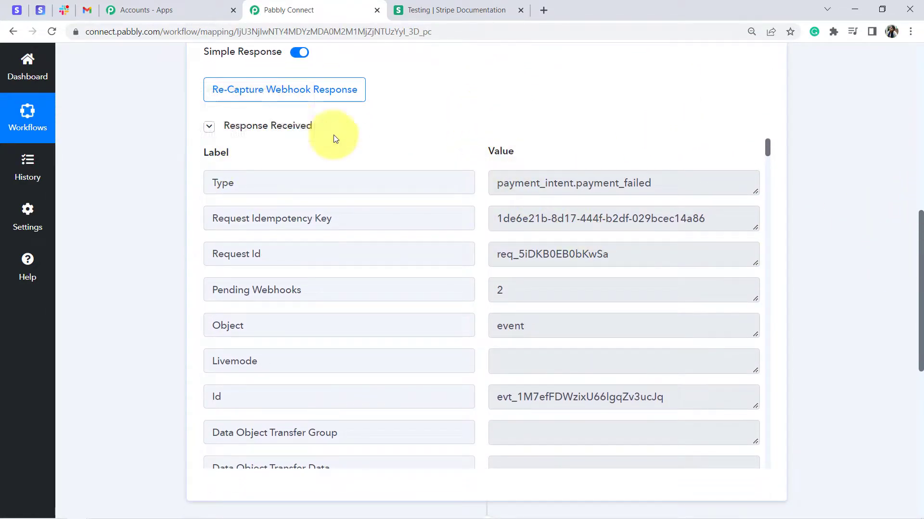
{"action": "left_click", "coordinate": [216, 128]}
{"action": "left_click", "coordinate": [217, 128]}
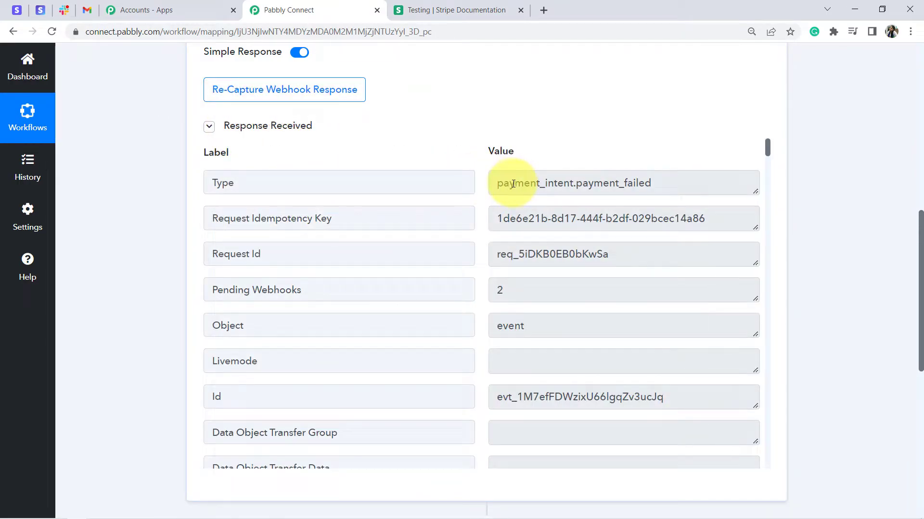
{"action": "double_click", "coordinate": [268, 193]}
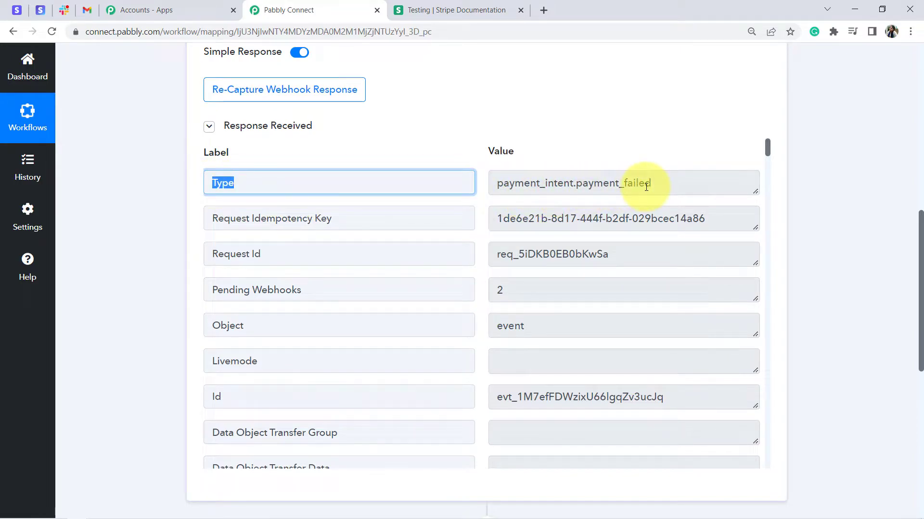
Examine the product description, amount, and customer's name and email in the Stripe trigger's response data.
{"action": "left_click_drag", "start_coordinate": [766, 148], "coordinate": [779, 205]}
{"action": "left_click_drag", "start_coordinate": [538, 199], "coordinate": [624, 202]}
{"action": "left_click", "coordinate": [501, 275]}
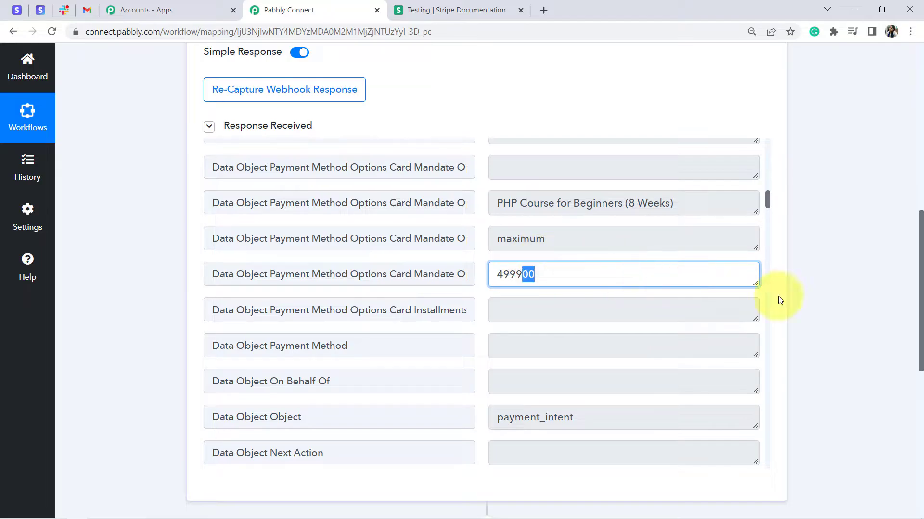
{"action": "left_click_drag", "start_coordinate": [922, 236], "coordinate": [921, 247]}
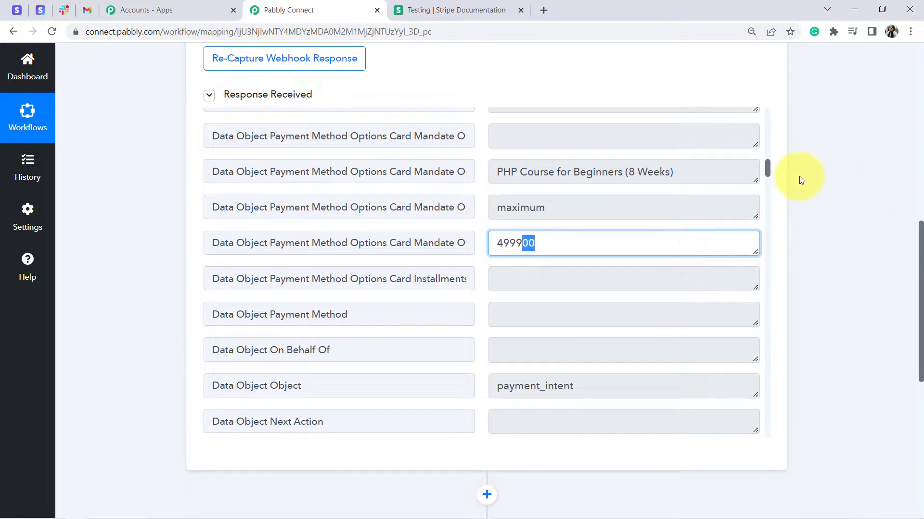
{"action": "left_click_drag", "start_coordinate": [768, 170], "coordinate": [765, 229]}
{"action": "left_click_drag", "start_coordinate": [497, 209], "coordinate": [670, 209]}
{"action": "left_click_drag", "start_coordinate": [498, 245], "coordinate": [608, 252]}
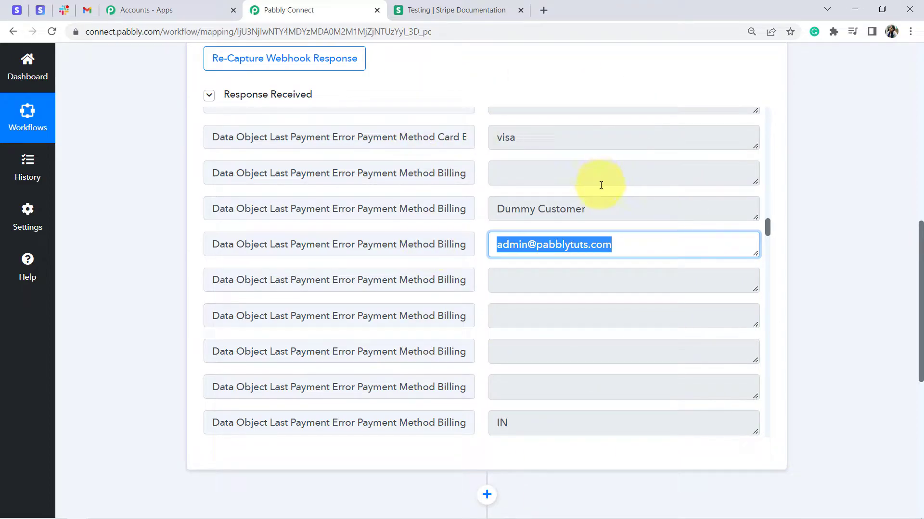
Set the workflow's second step to the Slack app with the Send Channel Message action event.
{"action": "scroll", "coordinate": [921, 242], "scroll_direction": "down", "scroll_amount": 1}
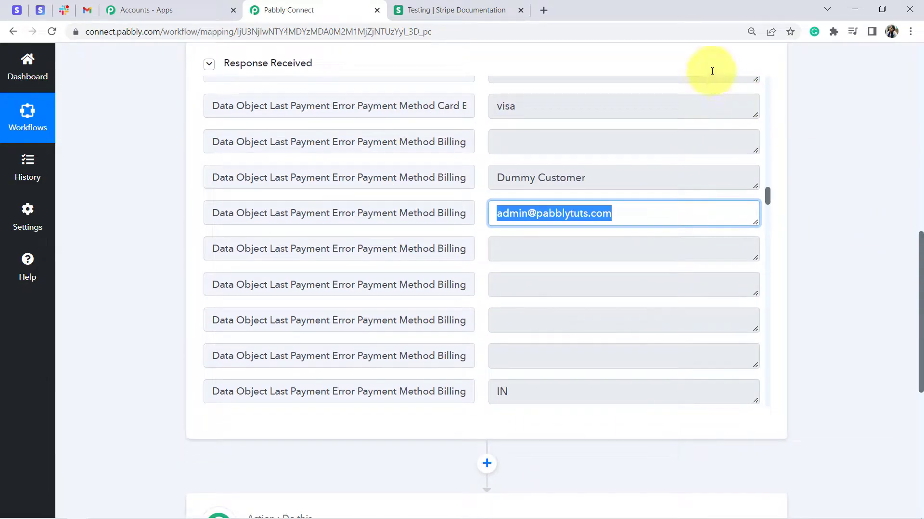
{"action": "scroll", "coordinate": [921, 280], "scroll_direction": "down", "scroll_amount": 1}
{"action": "scroll", "coordinate": [921, 280], "scroll_direction": "down", "scroll_amount": 6}
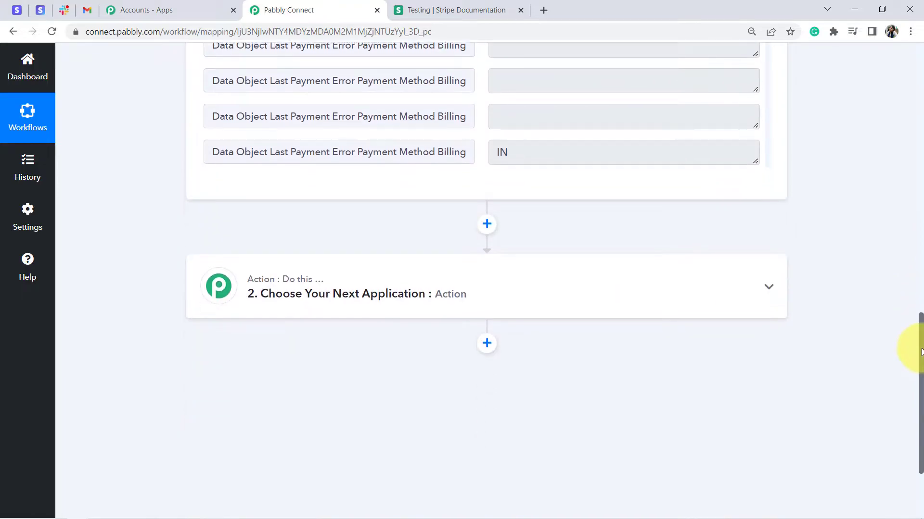
{"action": "left_click", "coordinate": [326, 214]}
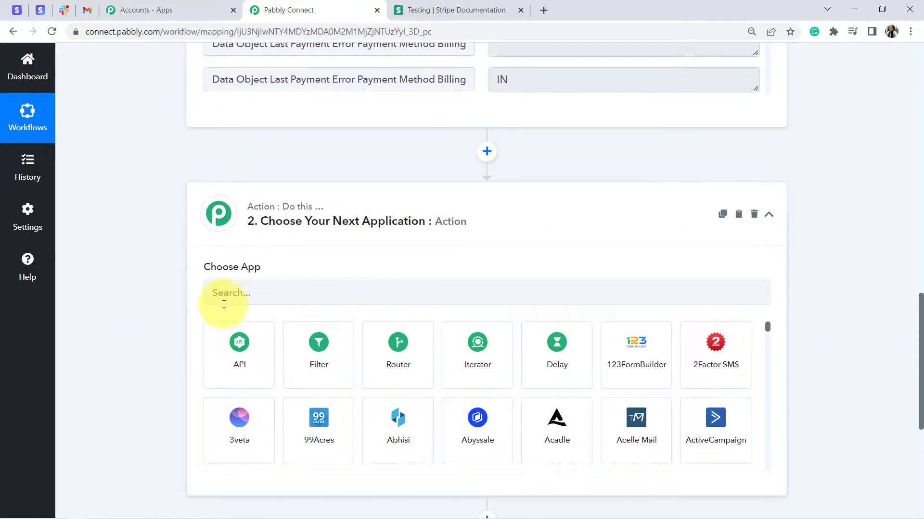
{"action": "left_click", "coordinate": [223, 303]}
{"action": "type", "text": "slca"}
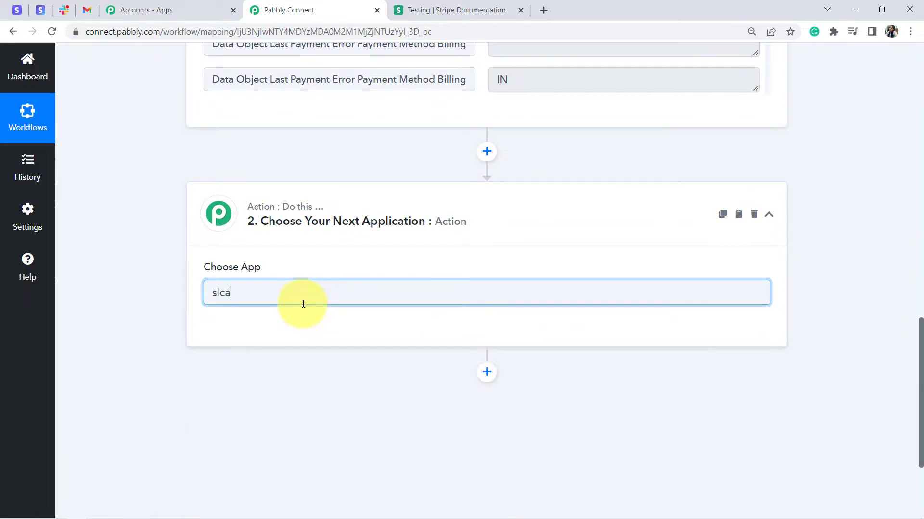
{"action": "key", "text": "BackSpace"}
{"action": "type", "text": "ack"}
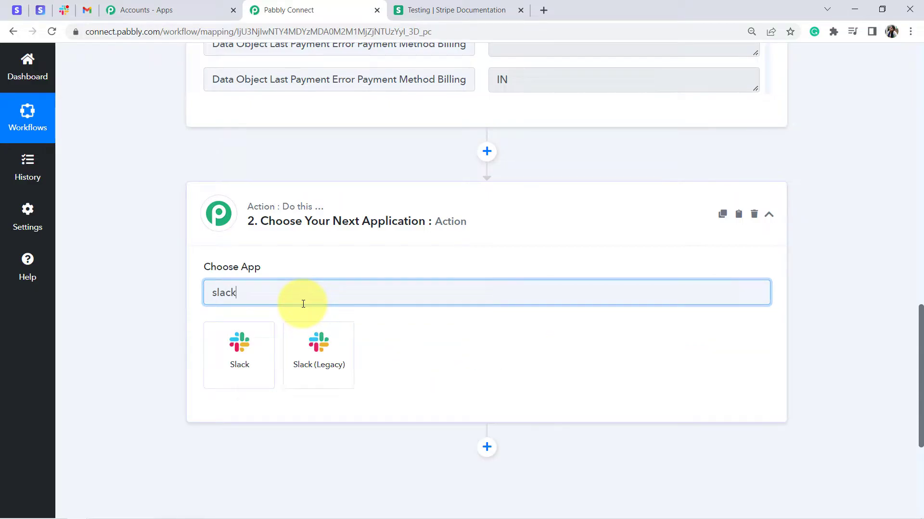
{"action": "left_click", "coordinate": [258, 361]}
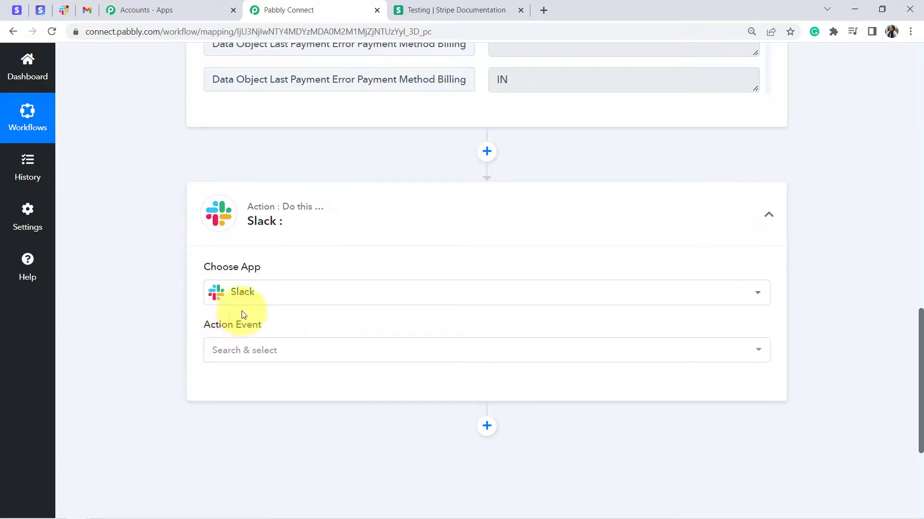
{"action": "left_click", "coordinate": [224, 350]}
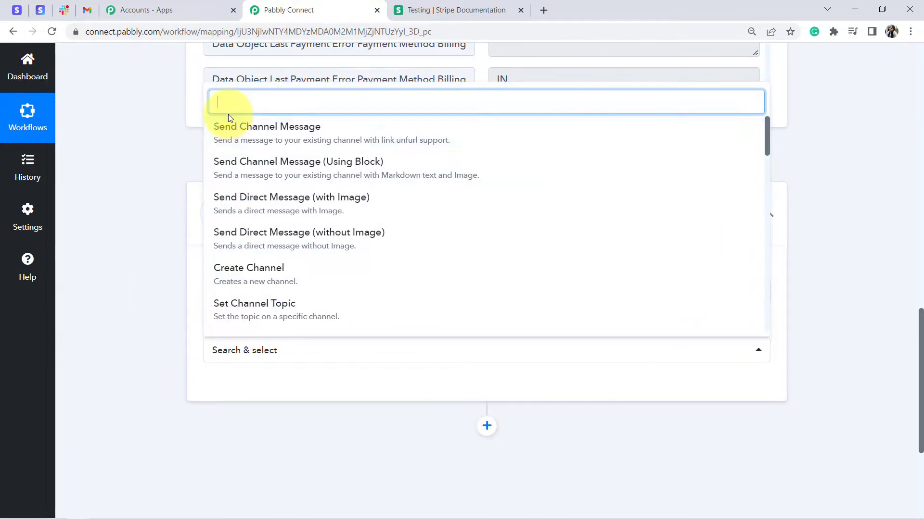
{"action": "left_click", "coordinate": [281, 139]}
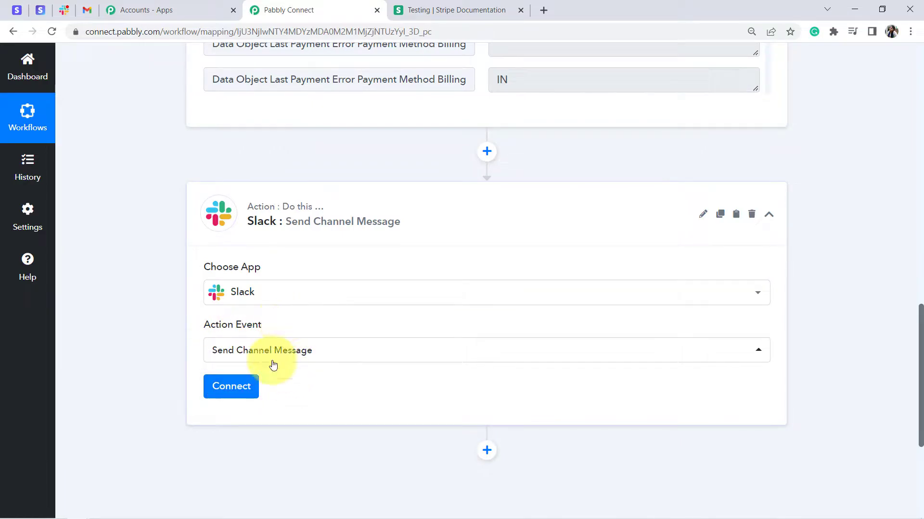
Start adding a new Slack connection for the Send Channel Message action.
{"action": "left_click", "coordinate": [231, 388]}
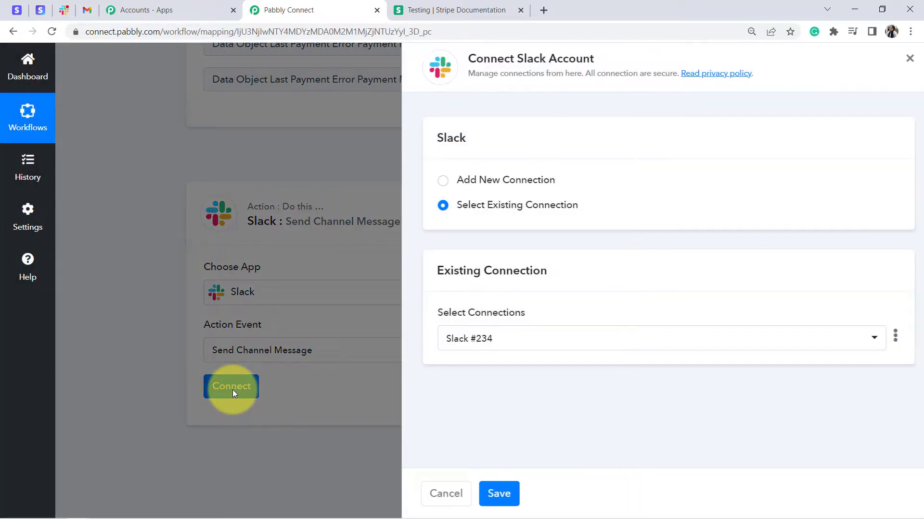
{"action": "left_click", "coordinate": [484, 186]}
{"action": "left_click", "coordinate": [455, 318]}
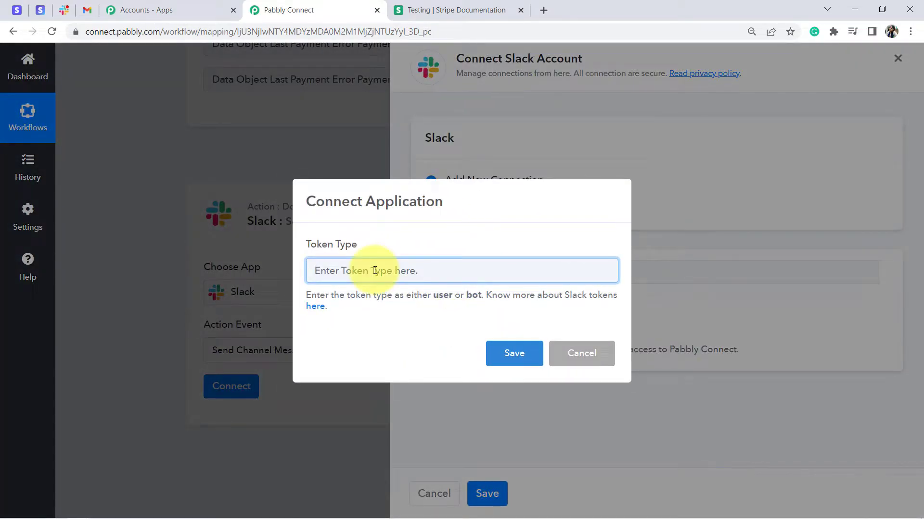
Open the linked help page about Slack tokens in a new tab and view it.
{"action": "left_click", "coordinate": [431, 296]}
{"action": "left_click_drag", "start_coordinate": [431, 295], "coordinate": [330, 306]}
{"action": "left_click", "coordinate": [341, 306]}
{"action": "right_click", "coordinate": [320, 308]}
{"action": "left_click", "coordinate": [333, 316]}
{"action": "left_click", "coordinate": [496, 3]}
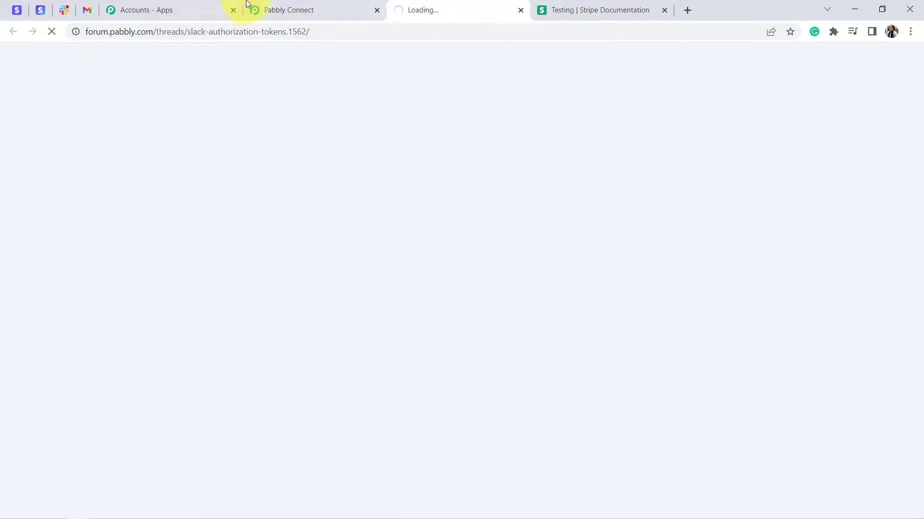
{"action": "left_click", "coordinate": [305, 5]}
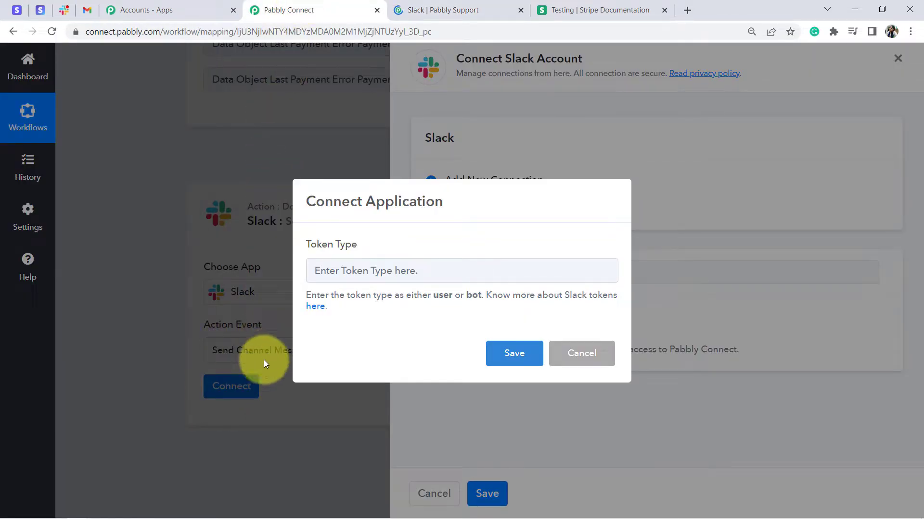
{"action": "left_click", "coordinate": [443, 9]}
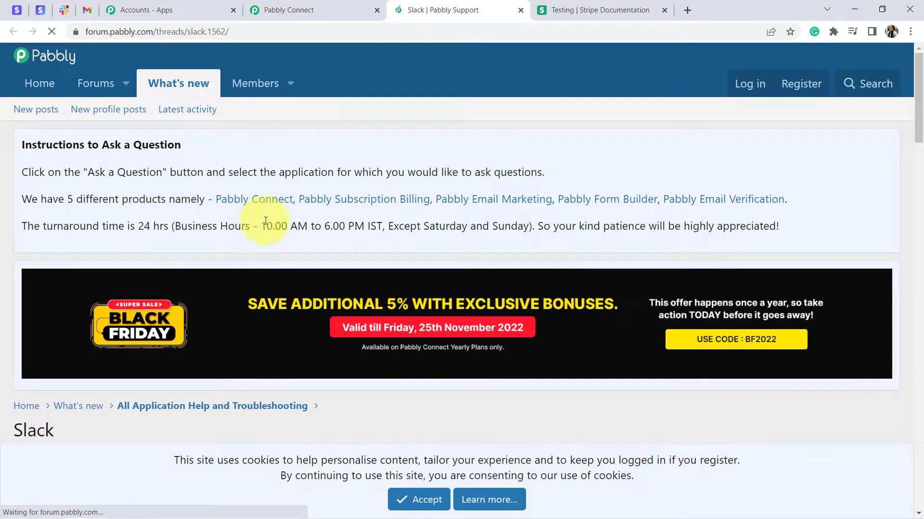
Compare the channel message permissions listed for the user and bot token types on the Slack help page.
{"action": "left_click_drag", "start_coordinate": [917, 110], "coordinate": [917, 258]}
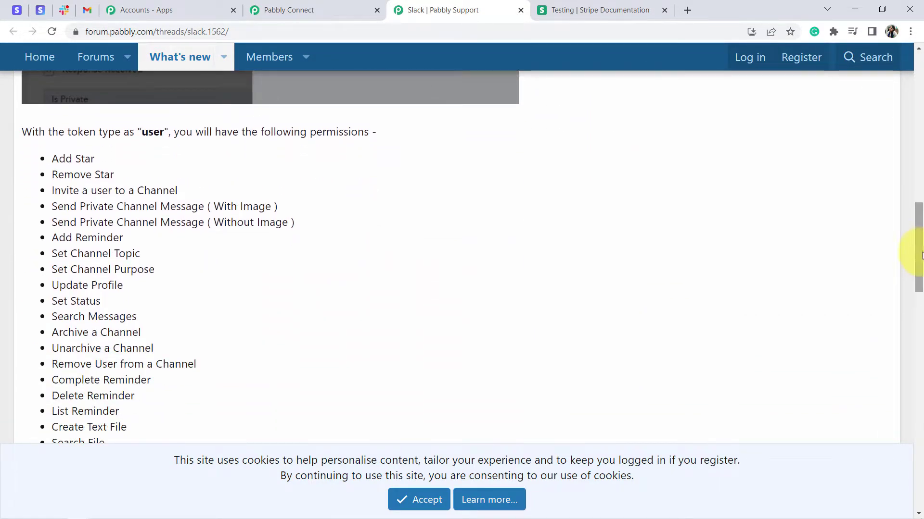
{"action": "double_click", "coordinate": [155, 137]}
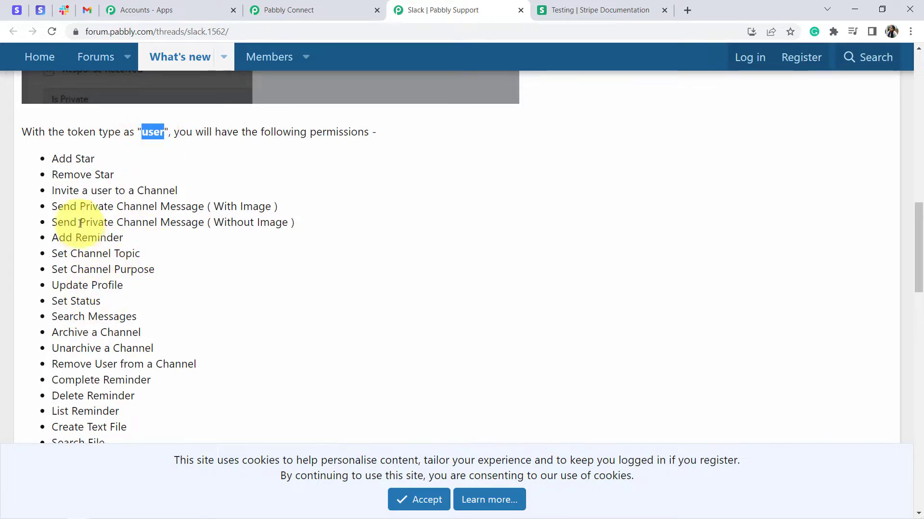
{"action": "left_click_drag", "start_coordinate": [917, 209], "coordinate": [917, 238]}
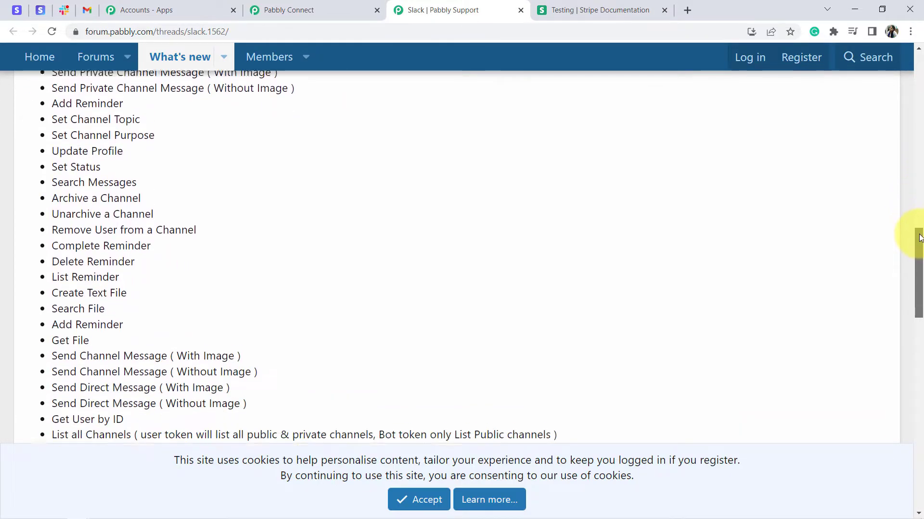
{"action": "left_click_drag", "start_coordinate": [80, 355], "coordinate": [200, 351]}
{"action": "left_click_drag", "start_coordinate": [920, 264], "coordinate": [920, 361]}
{"action": "left_click_drag", "start_coordinate": [52, 124], "coordinate": [130, 123]}
{"action": "left_click", "coordinate": [92, 122]}
{"action": "left_click_drag", "start_coordinate": [70, 123], "coordinate": [200, 123]}
{"action": "left_click", "coordinate": [201, 124]}
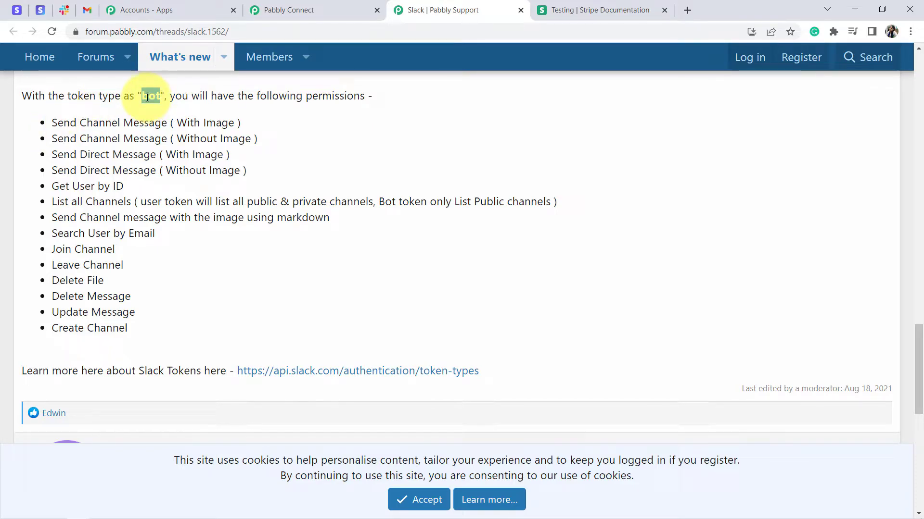
Return to the Pabbly Connect workflow, save the Slack token type and allow Pabbly Connect access to the Slack workspace.
{"action": "left_click", "coordinate": [360, 8]}
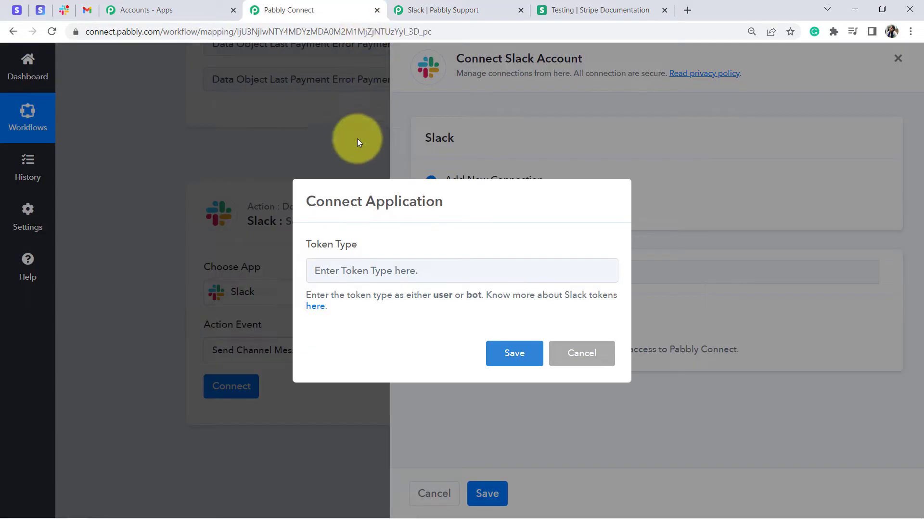
{"action": "left_click", "coordinate": [343, 264]}
{"action": "left_click", "coordinate": [518, 361]}
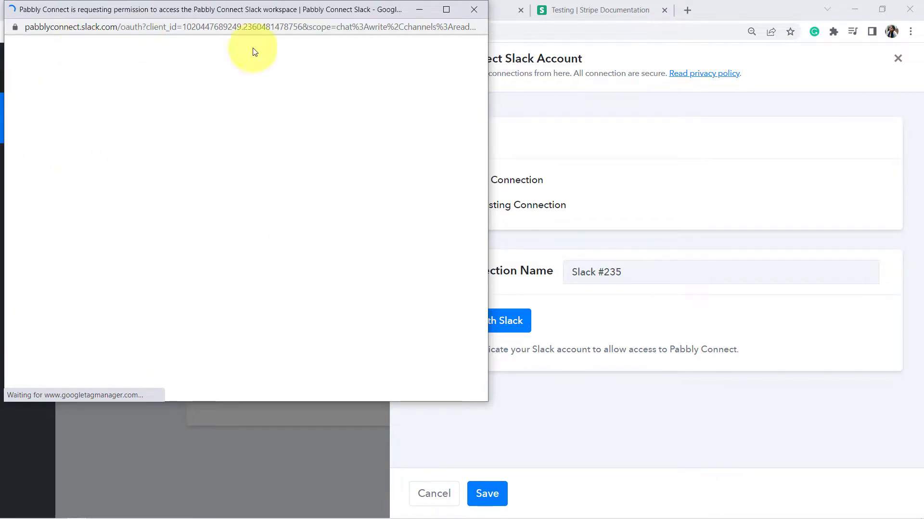
{"action": "left_click_drag", "start_coordinate": [482, 123], "coordinate": [481, 303]}
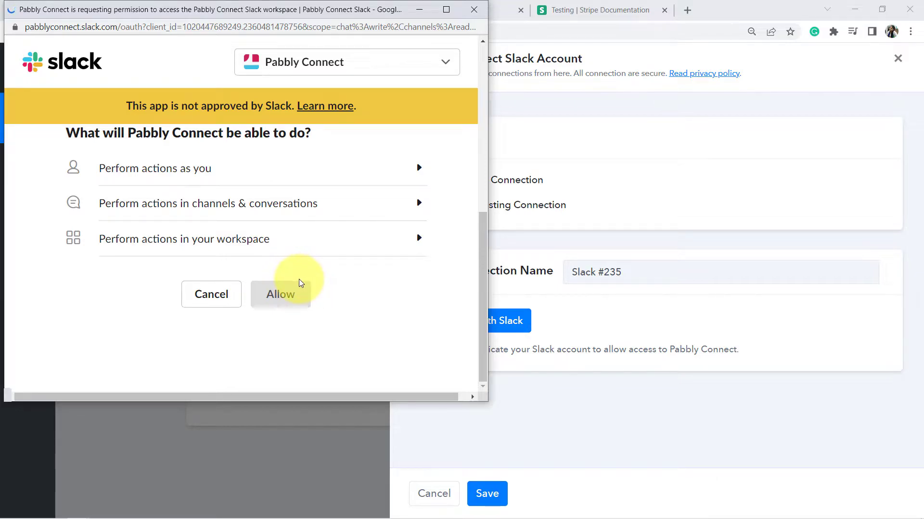
{"action": "scroll", "coordinate": [484, 309], "scroll_direction": "down", "scroll_amount": 2}
{"action": "left_click", "coordinate": [281, 294]}
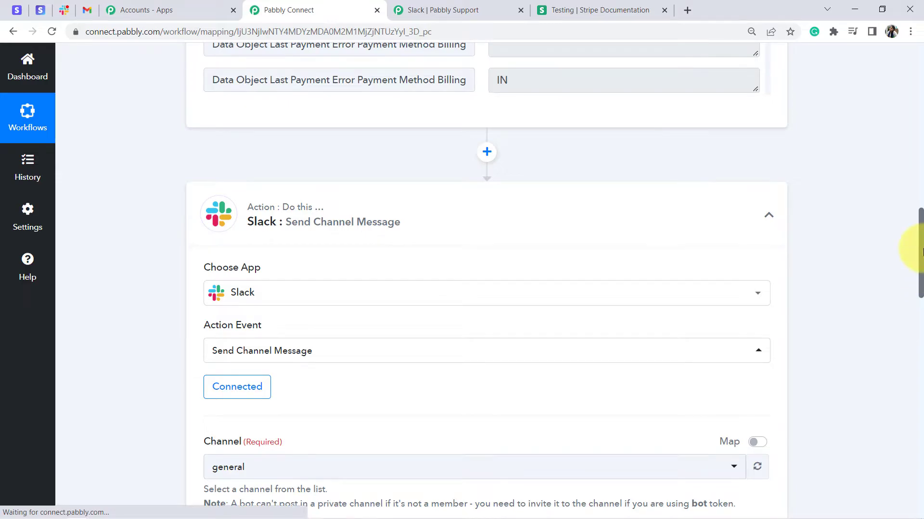
Check the target channel's name in Slack, and select digital-marketing as the channel for the message action.
{"action": "left_click_drag", "start_coordinate": [921, 255], "coordinate": [906, 304]}
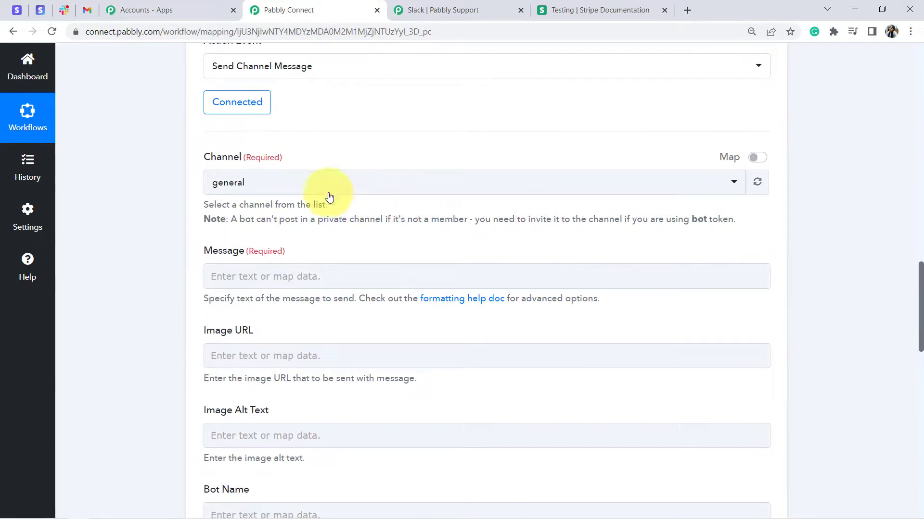
{"action": "left_click", "coordinate": [266, 187]}
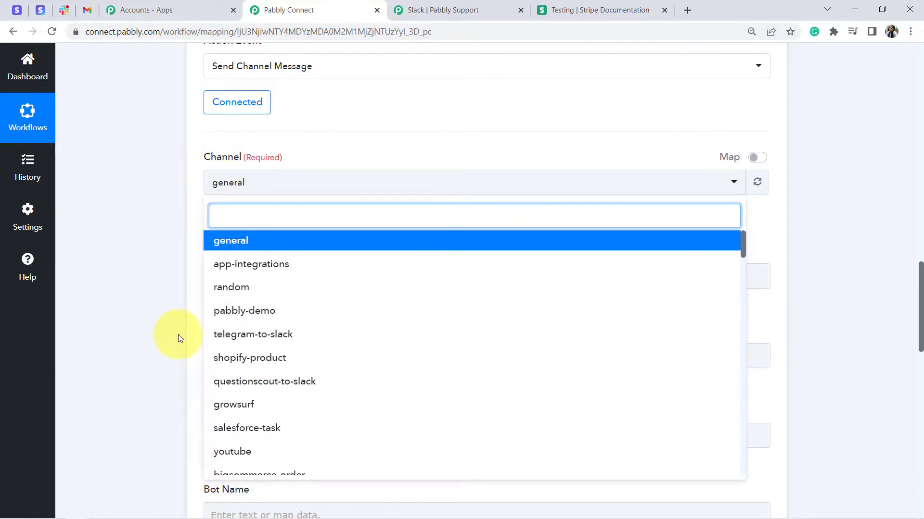
{"action": "left_click", "coordinate": [63, 8]}
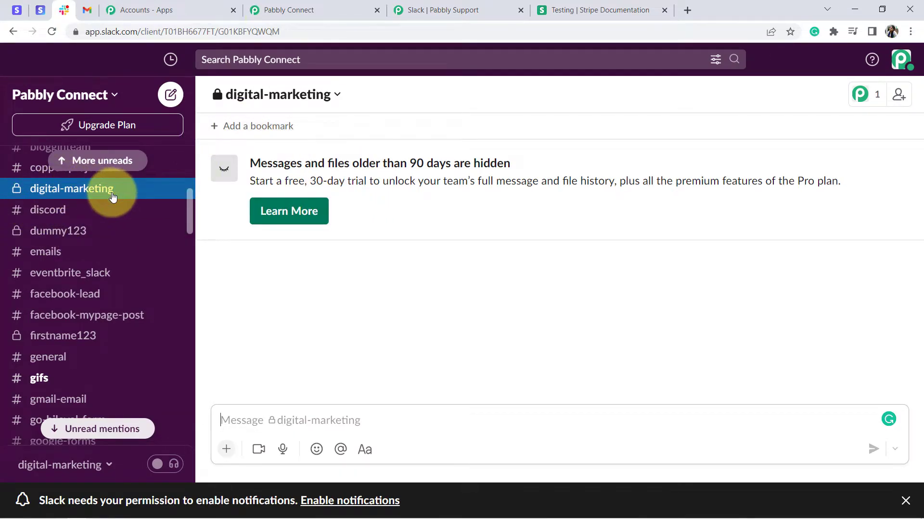
{"action": "left_click", "coordinate": [299, 9]}
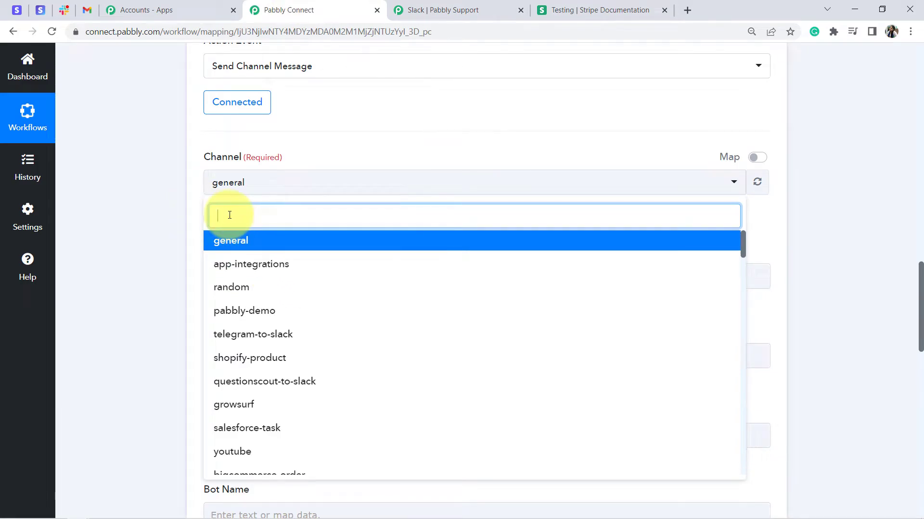
{"action": "type", "text": "dig"}
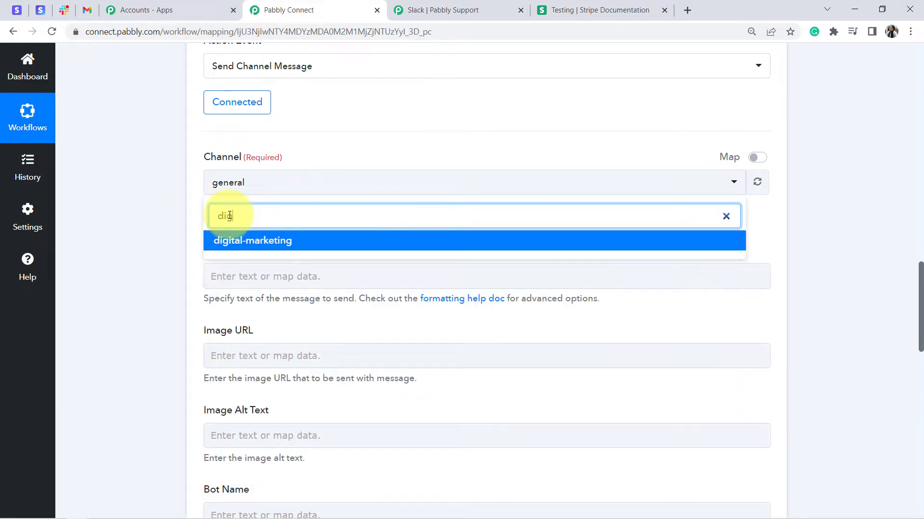
{"action": "left_click", "coordinate": [230, 244]}
{"action": "left_click_drag", "start_coordinate": [246, 125], "coordinate": [295, 126]}
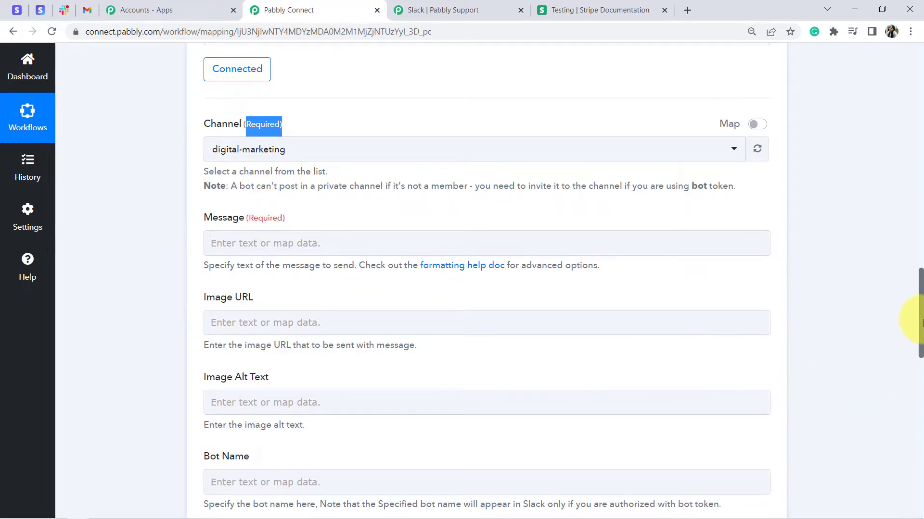
Open the email template note in Notepad and review the failed-payment message addressed to the Customer Success Manager.
{"action": "left_click_drag", "start_coordinate": [921, 289], "coordinate": [920, 308]}
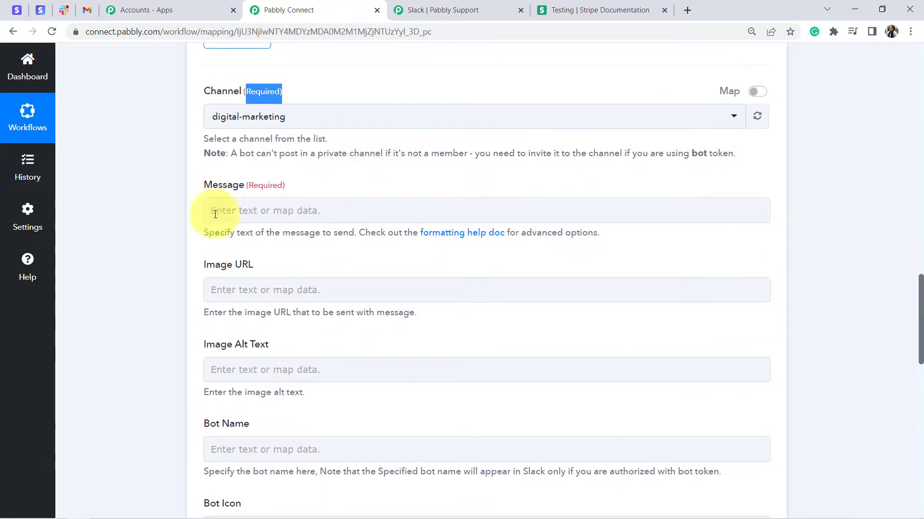
{"action": "left_click", "coordinate": [294, 212]}
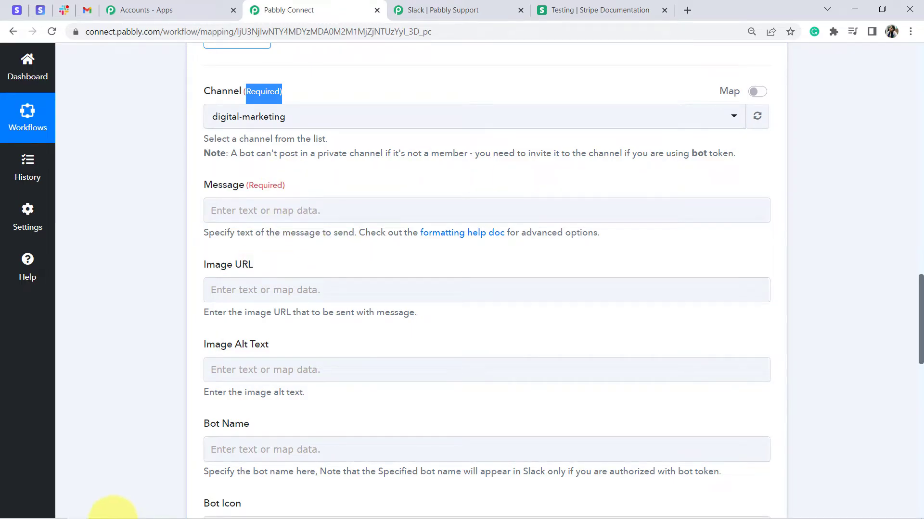
{"action": "mouse_move", "coordinate": [102, 515]}
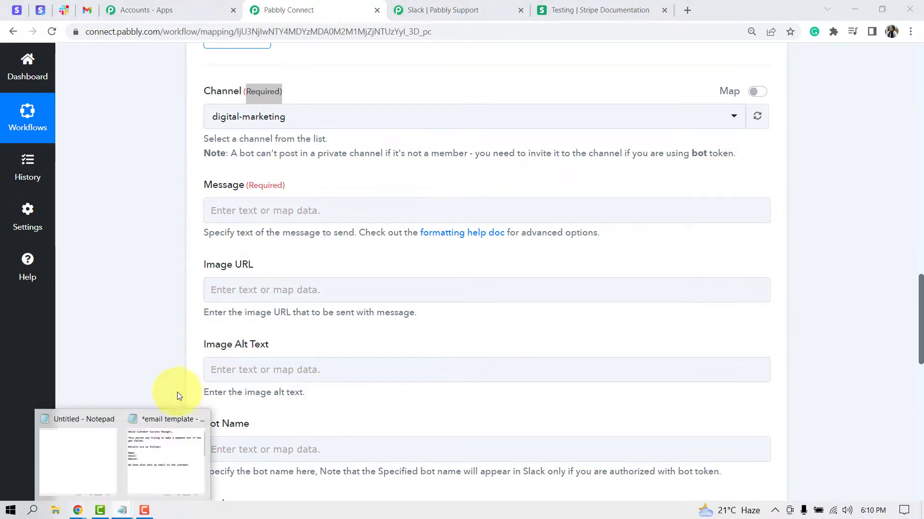
{"action": "left_click", "coordinate": [154, 455]}
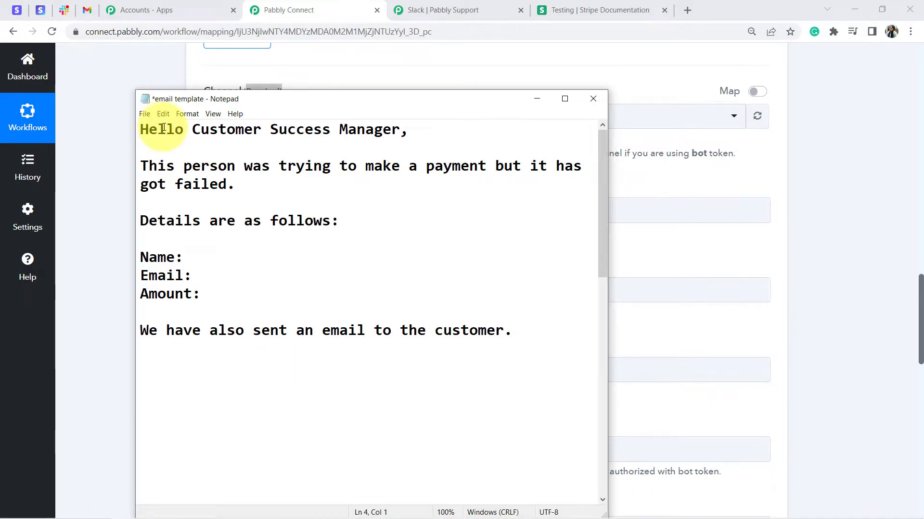
{"action": "left_click_drag", "start_coordinate": [209, 134], "coordinate": [380, 133]}
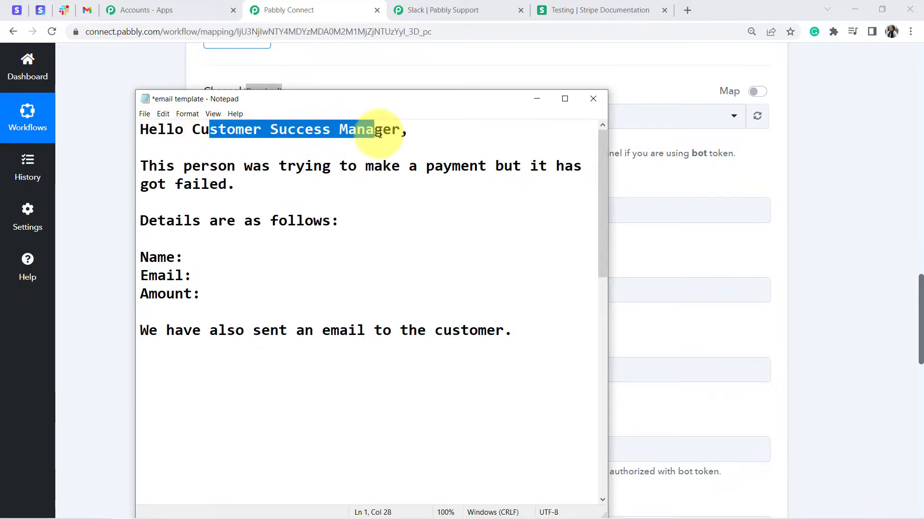
{"action": "left_click", "coordinate": [374, 142]}
{"action": "left_click", "coordinate": [247, 204]}
{"action": "left_click_drag", "start_coordinate": [175, 133], "coordinate": [393, 134]}
{"action": "left_click", "coordinate": [268, 190]}
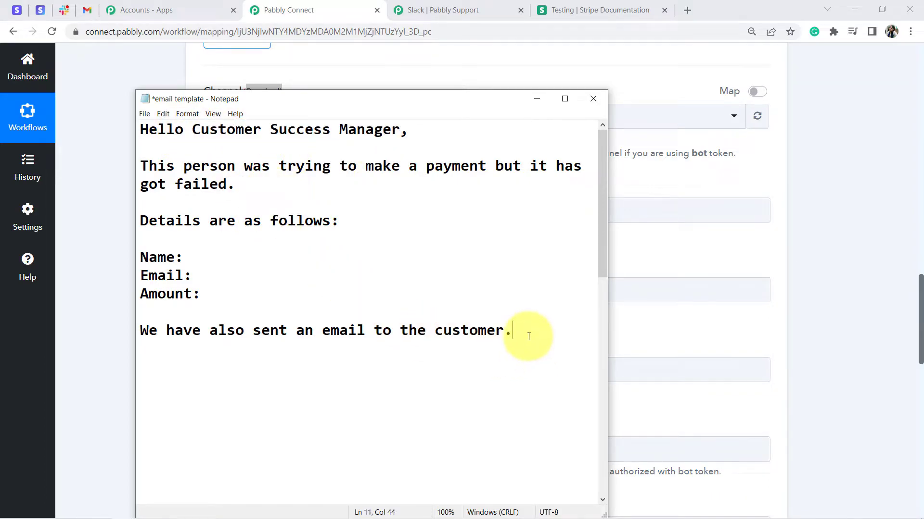
Copy the entire failed-payment message from the email template note into the Slack action's Message field.
{"action": "left_click_drag", "start_coordinate": [528, 337], "coordinate": [207, 295]}
{"action": "left_click_drag", "start_coordinate": [278, 263], "coordinate": [140, 130]}
{"action": "key", "text": "ctrl+c"}
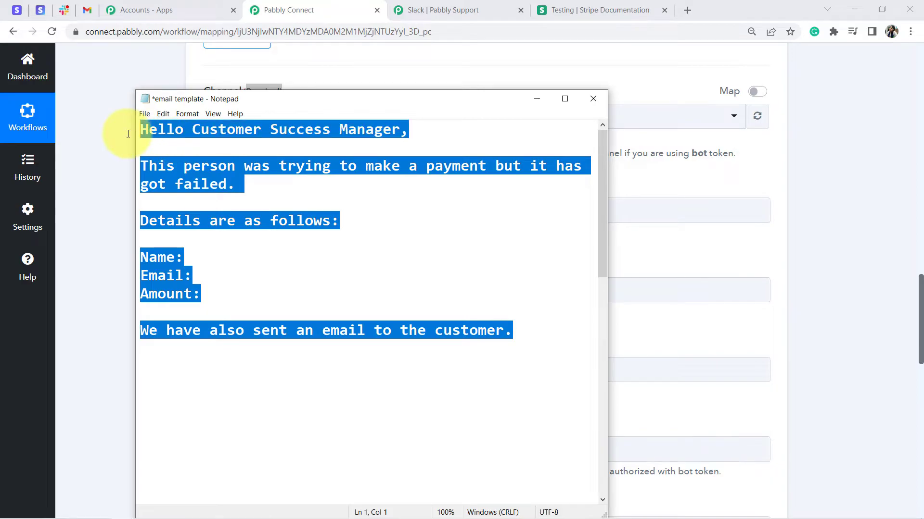
{"action": "key", "text": "Delete"}
{"action": "left_click", "coordinate": [109, 172]}
{"action": "left_click", "coordinate": [274, 210]}
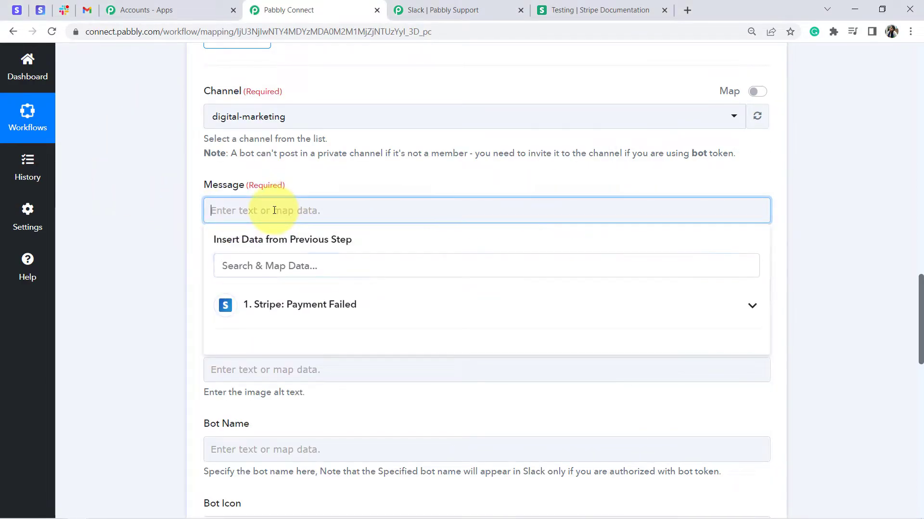
{"action": "key", "text": "ctrl+v"}
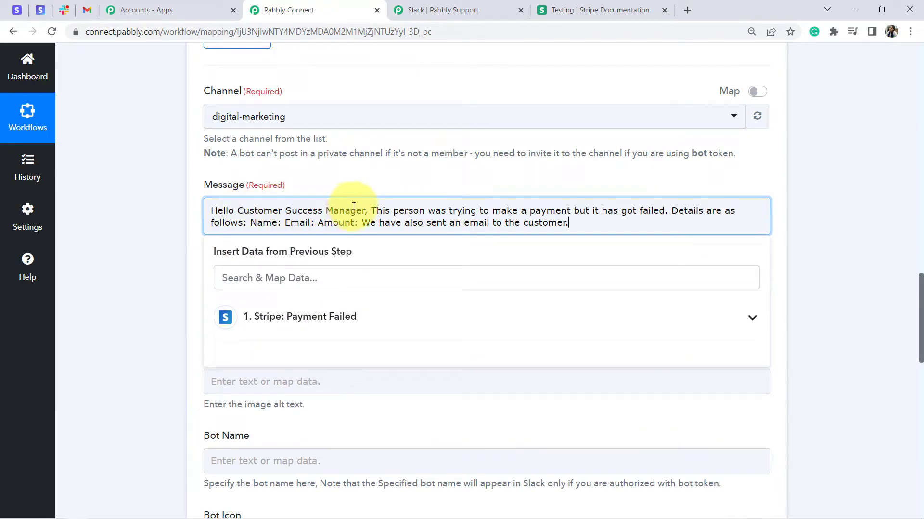
Split the message into paragraphs, reword its opening to "A Customer was trying to make a payment", and bold the Name, Email and Amount labels.
{"action": "left_click", "coordinate": [372, 211]}
{"action": "key", "text": "Return"}
{"action": "key", "text": "Return"}
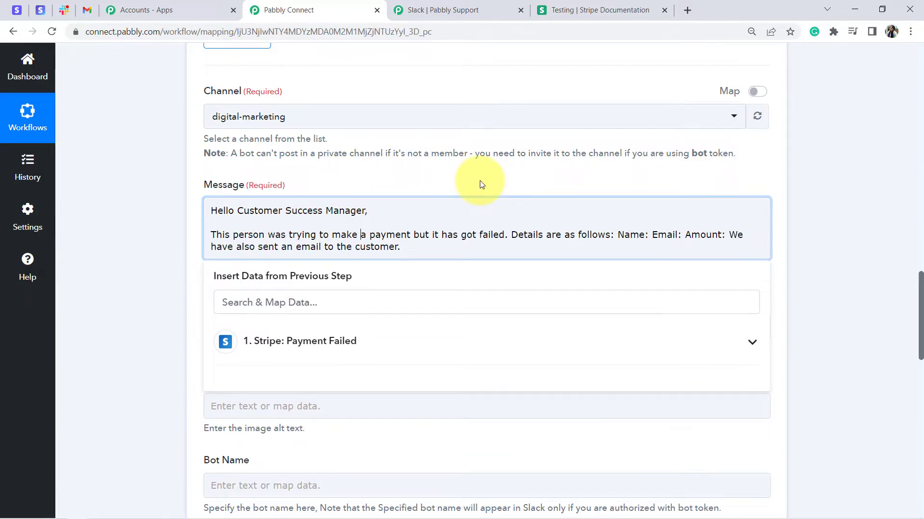
{"action": "key", "text": "ctrl+a"}
{"action": "type", "text": "Hello Customer Success Manager,  A Customer was trying to make a payment but it has got failed.  Details are as follows:  Name: Email: Amount:  We have also sent an email to the customer."}
Review the formatted message's greeting, failure sentence, detail labels and closing line.
{"action": "left_click_drag", "start_coordinate": [222, 212], "coordinate": [301, 289]}
{"action": "left_click", "coordinate": [300, 286]}
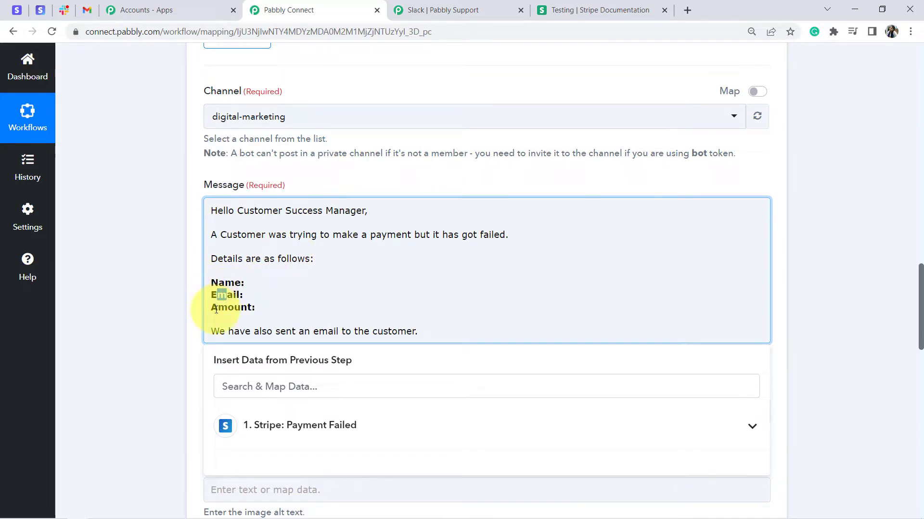
{"action": "left_click_drag", "start_coordinate": [233, 323], "coordinate": [391, 331]}
{"action": "left_click", "coordinate": [398, 331]}
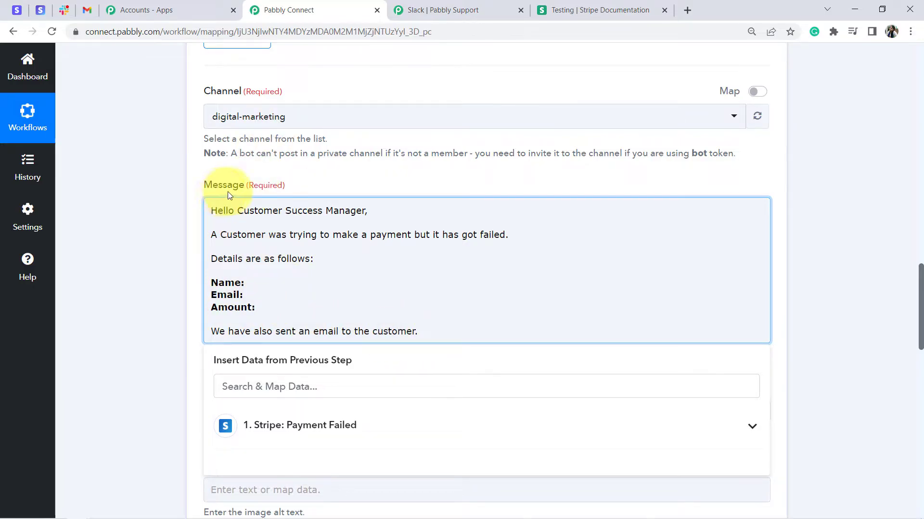
{"action": "left_click_drag", "start_coordinate": [251, 218], "coordinate": [300, 323]}
{"action": "left_click", "coordinate": [290, 318]}
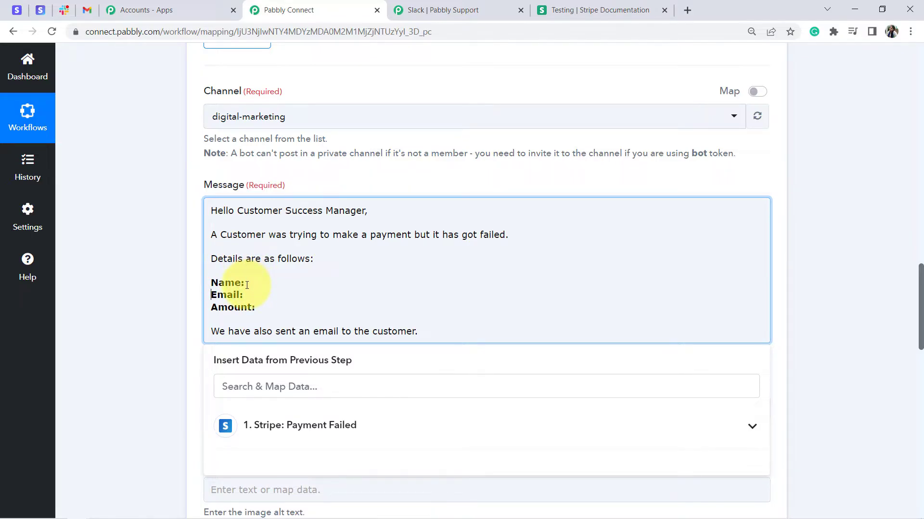
{"action": "key", "text": "Delete"}
{"action": "key", "text": "ctrl+z"}
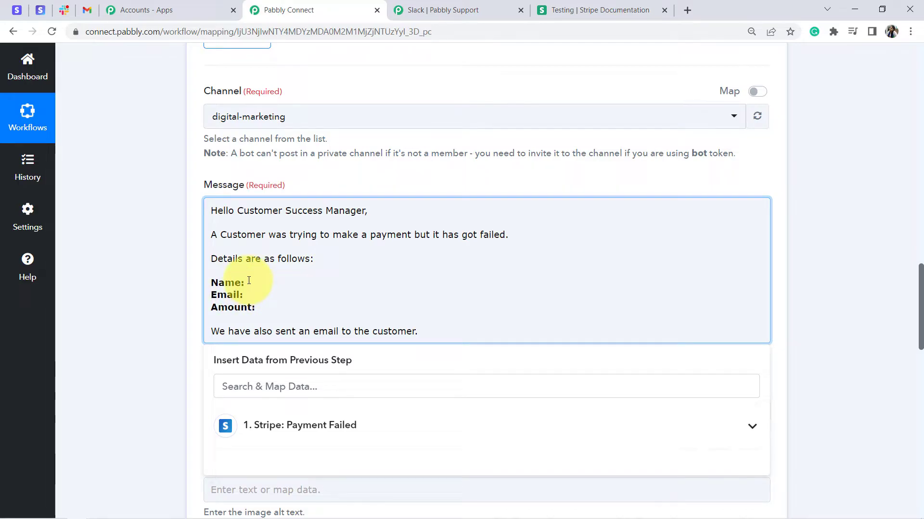
Search the Stripe data for "name", compare it with the webhook response, and insert the Last Payment Error Billing Details Name field into the message.
{"action": "left_click", "coordinate": [247, 386]}
{"action": "type", "text": "name"}
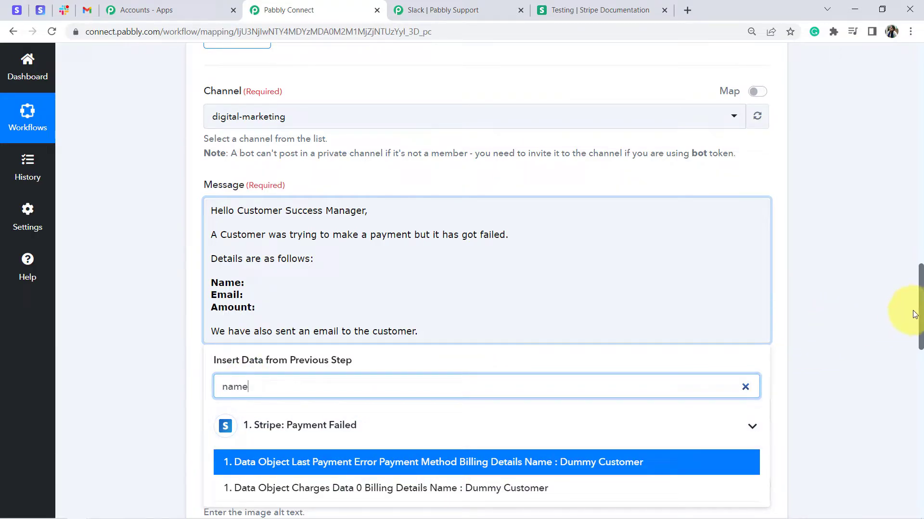
{"action": "left_click_drag", "start_coordinate": [922, 313], "coordinate": [921, 332]}
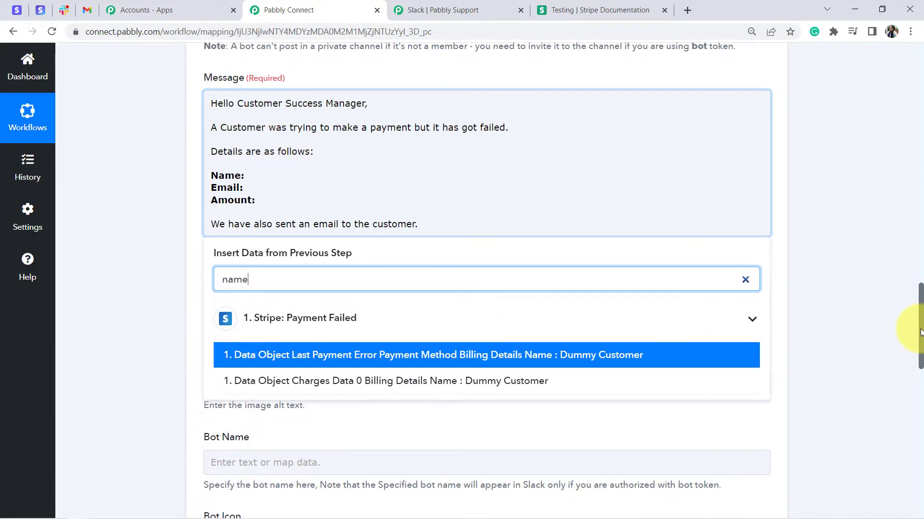
{"action": "scroll", "coordinate": [871, 284], "scroll_direction": "up", "scroll_amount": 10}
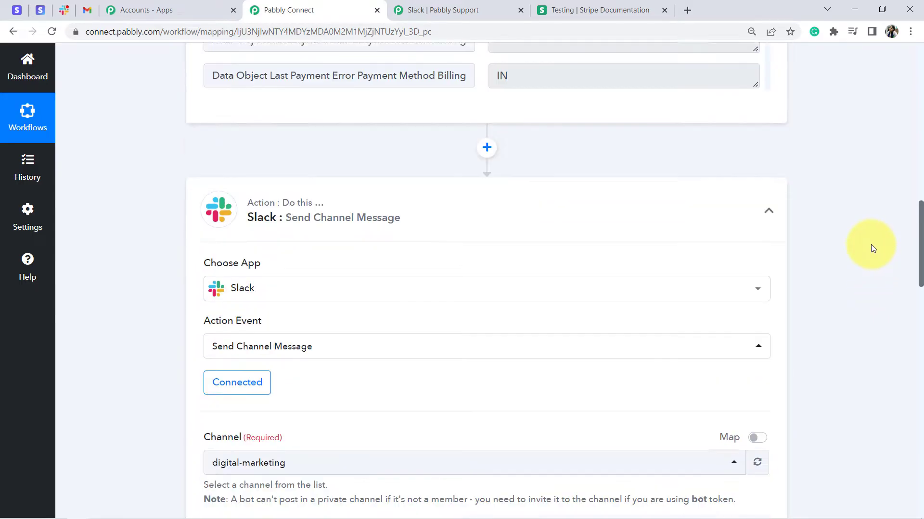
{"action": "scroll", "coordinate": [870, 223], "scroll_direction": "up", "scroll_amount": 6}
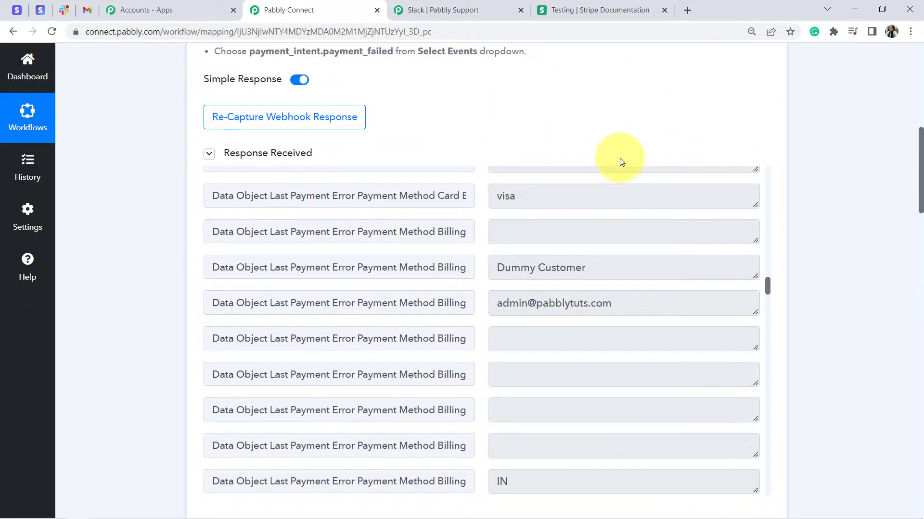
{"action": "left_click_drag", "start_coordinate": [921, 154], "coordinate": [920, 323]}
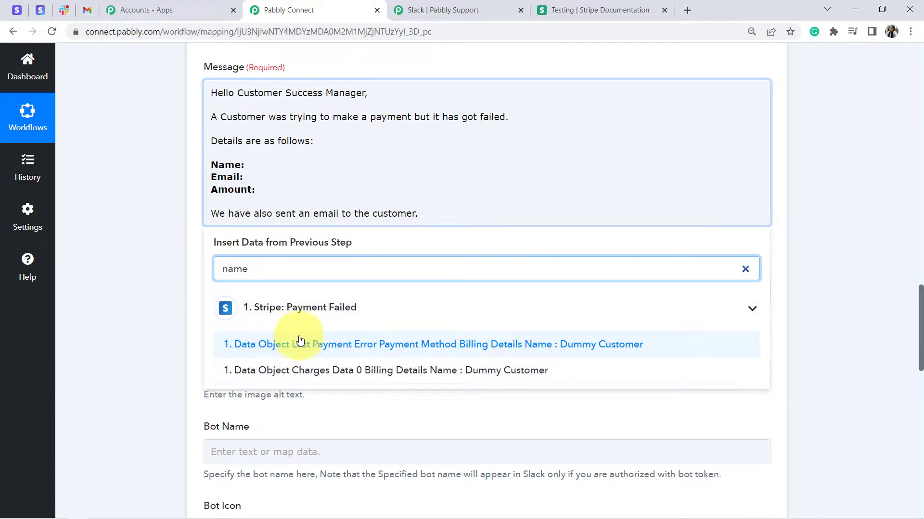
{"action": "left_click", "coordinate": [593, 345]}
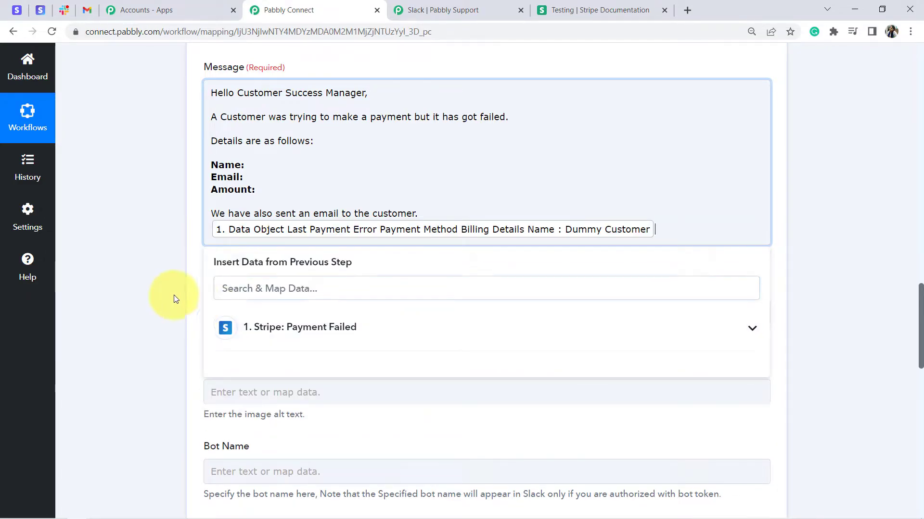
Cut the Email, Amount and closing lines so the mapped name field sits directly beside the Name label.
{"action": "left_click", "coordinate": [153, 306]}
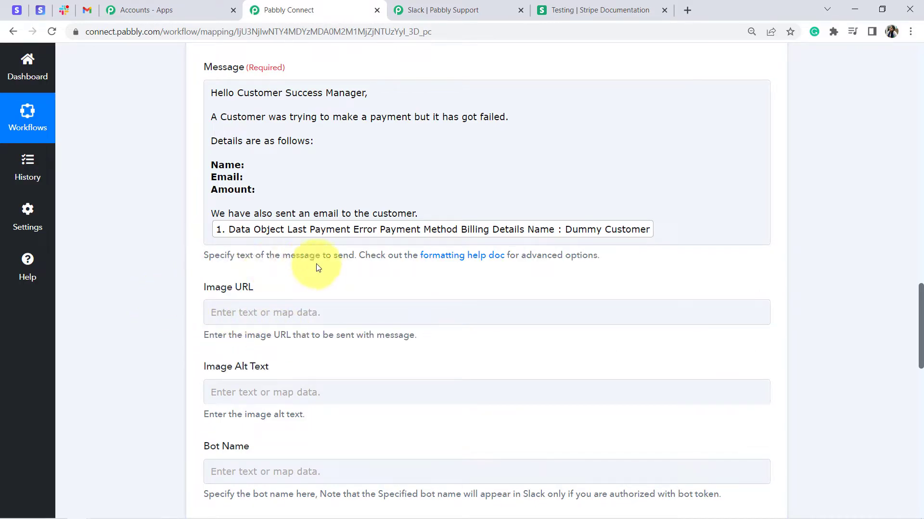
{"action": "left_click", "coordinate": [290, 202]}
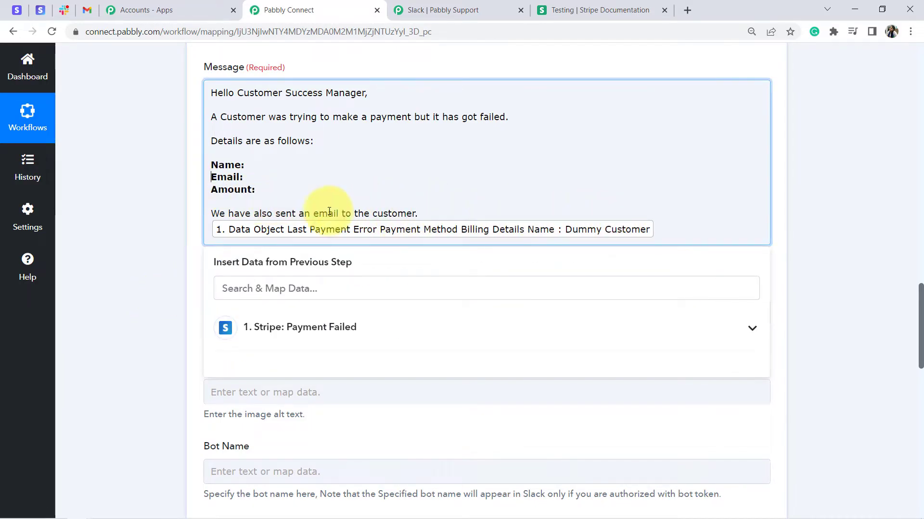
{"action": "left_click_drag", "start_coordinate": [213, 179], "coordinate": [666, 225]}
{"action": "key", "text": "ctrl+c"}
{"action": "key", "text": "BackSpace"}
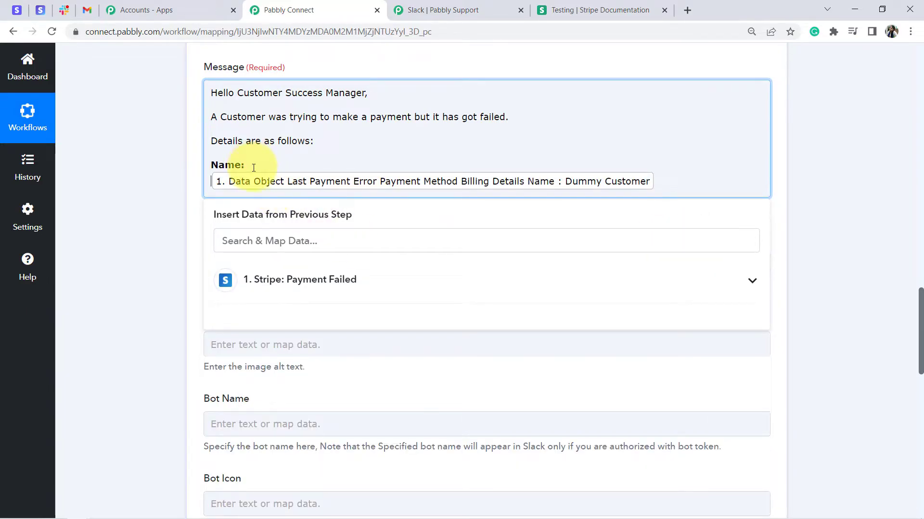
{"action": "key", "text": "BackSpace"}
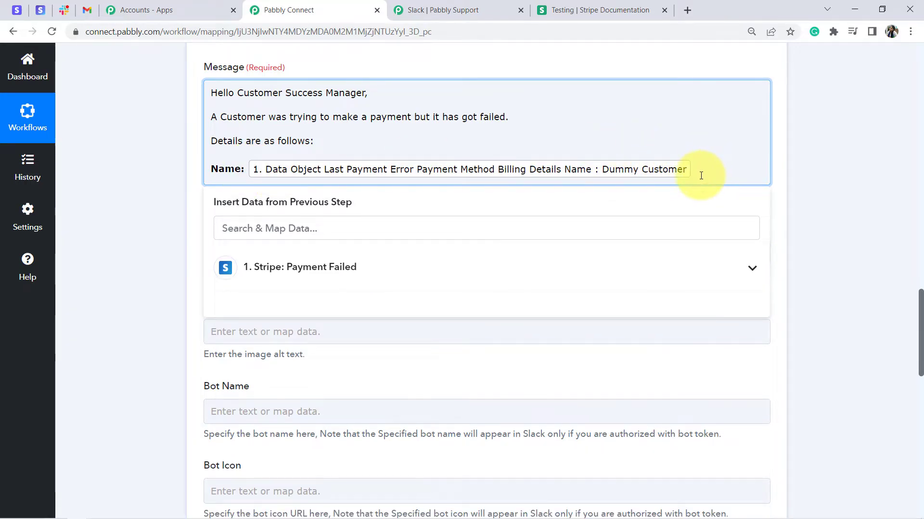
Restore the Email label below the name line and map the Last Payment Error Payment Method Billing Details Email field beside it.
{"action": "key", "text": "Return"}
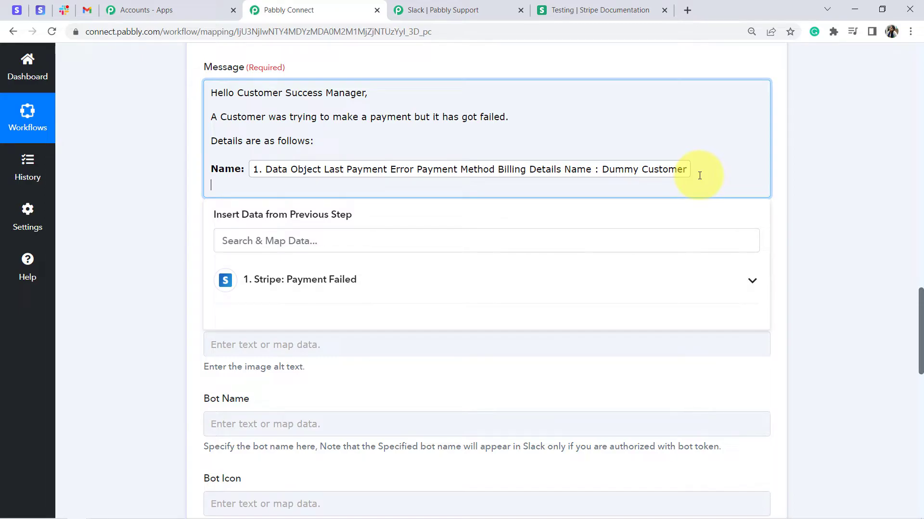
{"action": "key", "text": "ctrl+v"}
{"action": "left_click_drag", "start_coordinate": [243, 187], "coordinate": [587, 191]}
{"action": "key", "text": "BackSpace"}
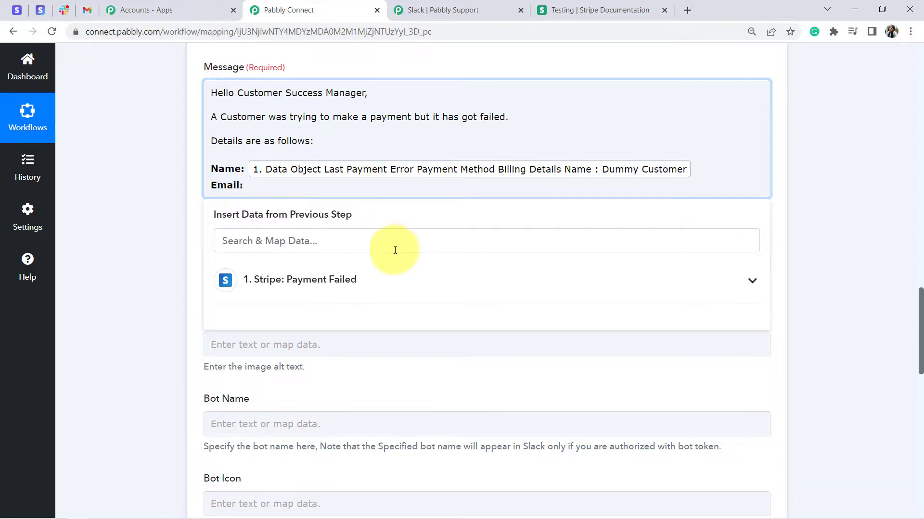
{"action": "left_click", "coordinate": [266, 242]}
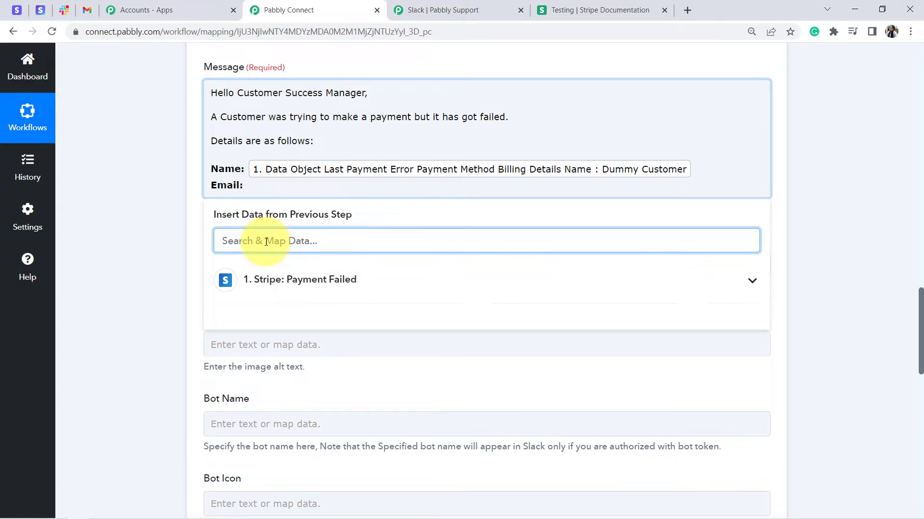
{"action": "type", "text": "@"}
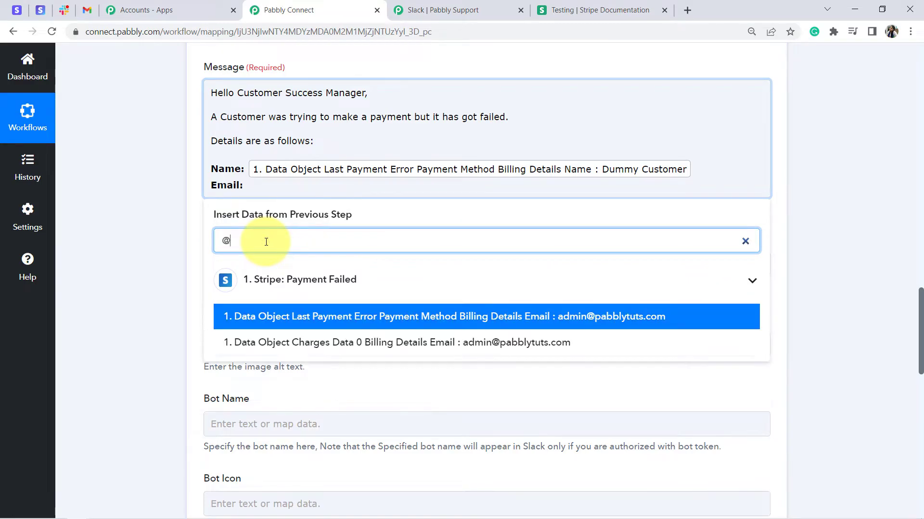
{"action": "left_click", "coordinate": [598, 319]}
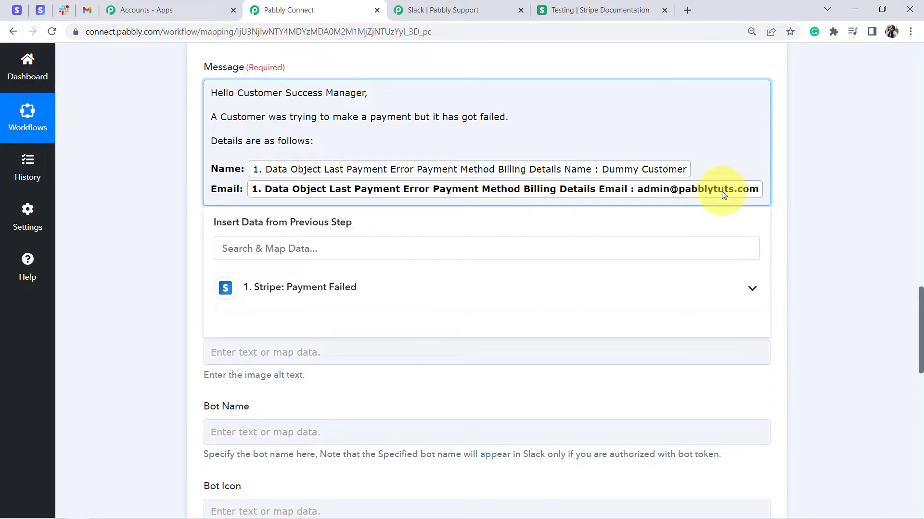
Add an Amount label below the email line and map the Payment Method Options Card Mandate Options Amount field beside it.
{"action": "key", "text": "Return"}
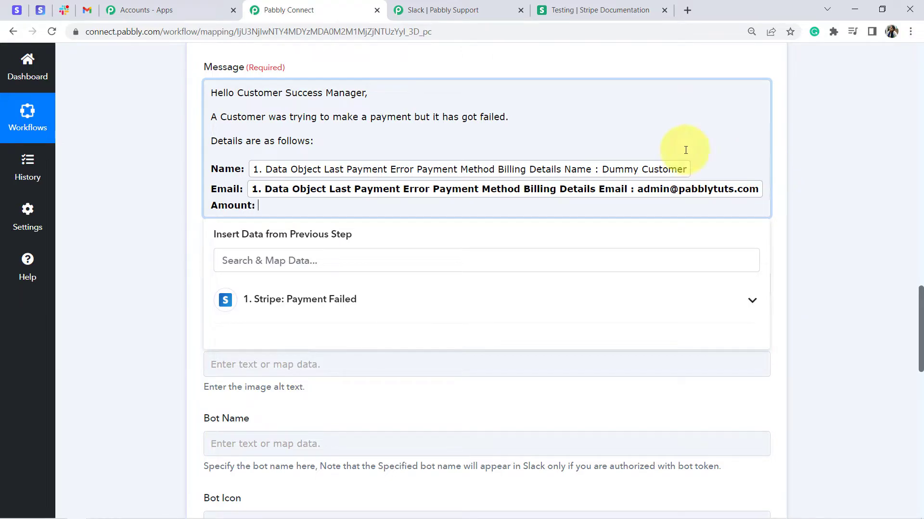
{"action": "left_click", "coordinate": [303, 264]}
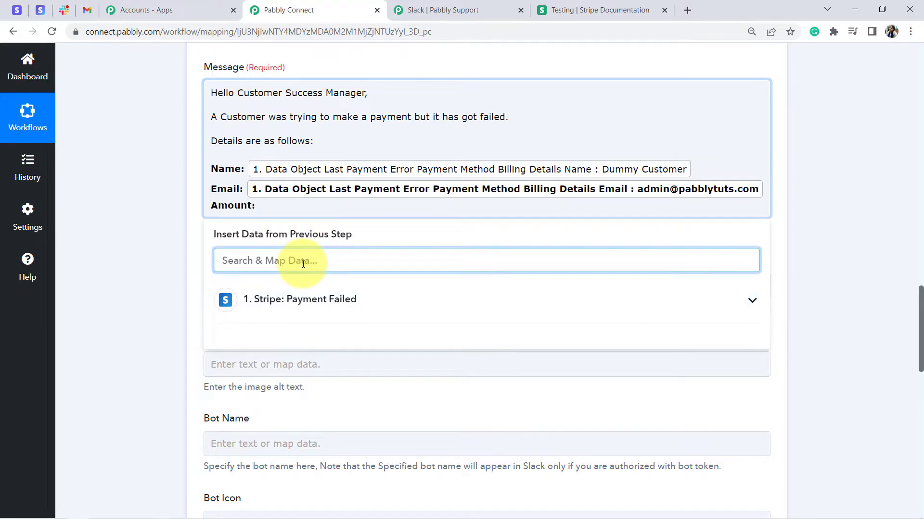
{"action": "type", "text": "amount"}
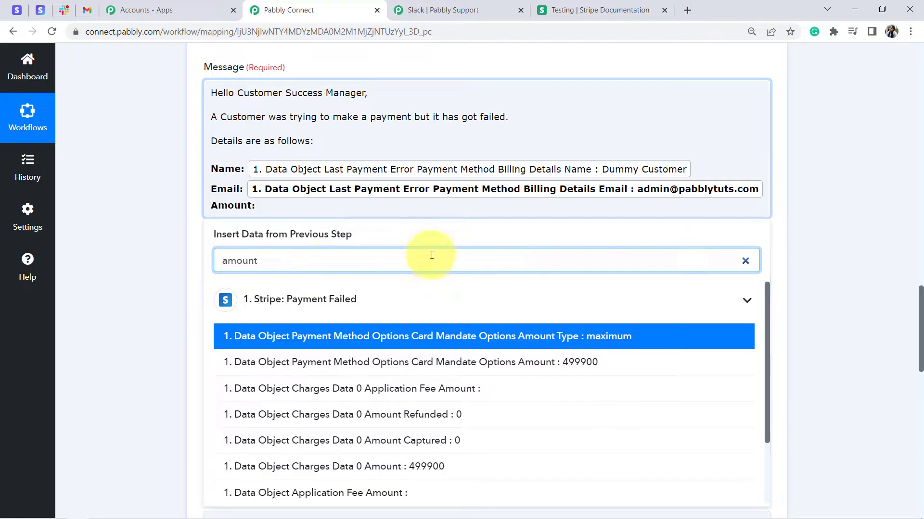
{"action": "left_click", "coordinate": [563, 373]}
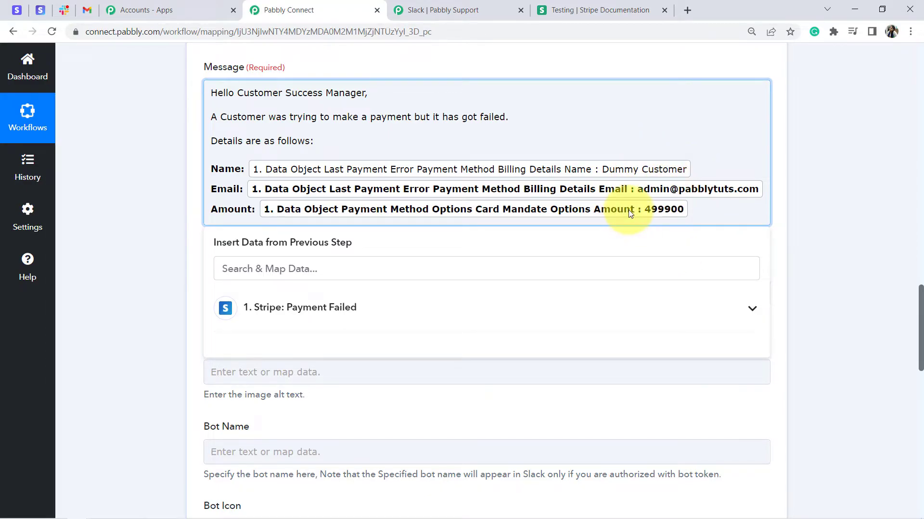
Insert a Number Formatter by Pabbly action between the Stripe and Slack steps, with the Perform Math Operation event, and connect it.
{"action": "left_click_drag", "start_coordinate": [922, 296], "coordinate": [882, 189]}
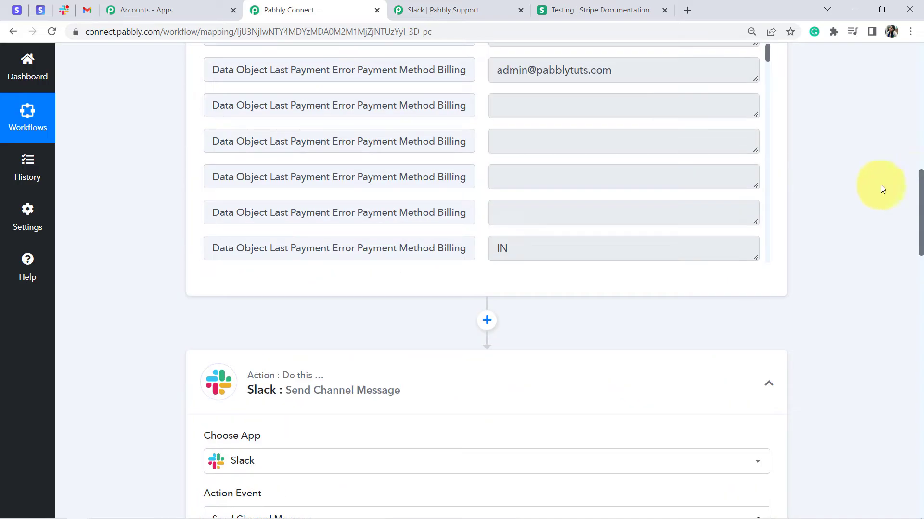
{"action": "left_click", "coordinate": [484, 321]}
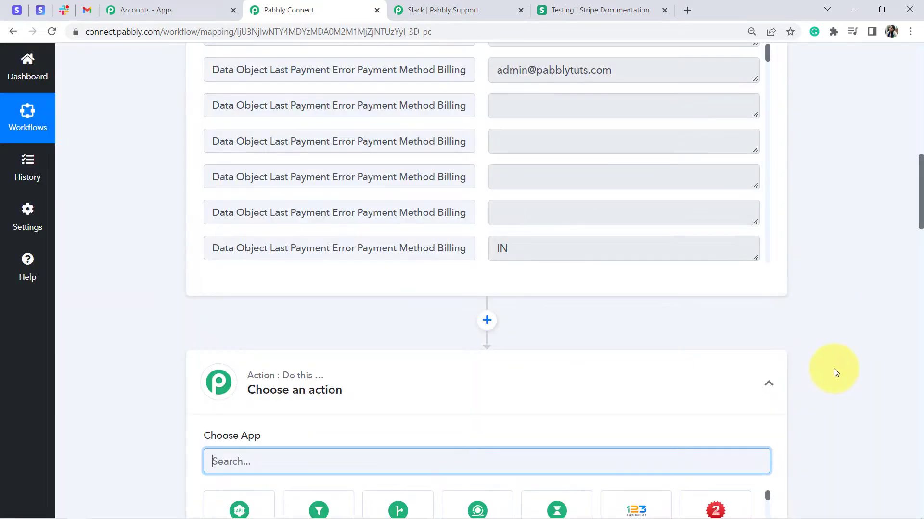
{"action": "left_click_drag", "start_coordinate": [920, 182], "coordinate": [920, 214]}
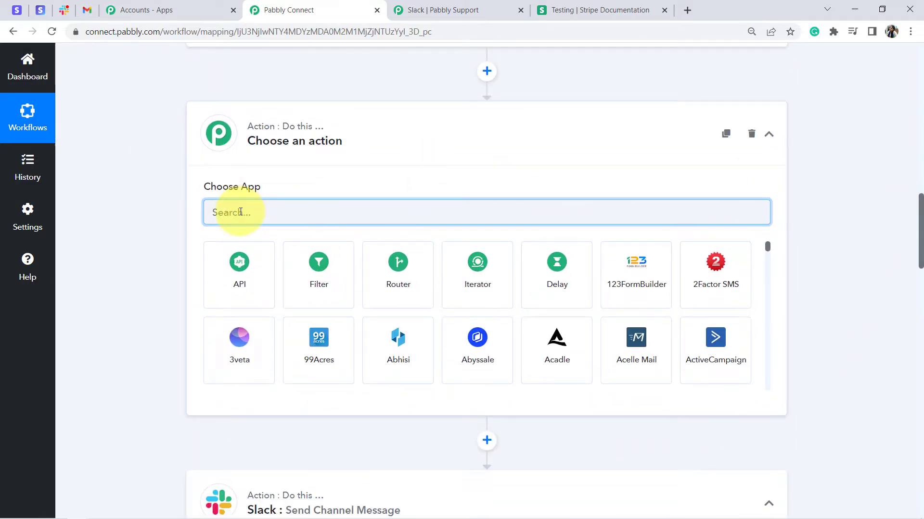
{"action": "type", "text": "umber"}
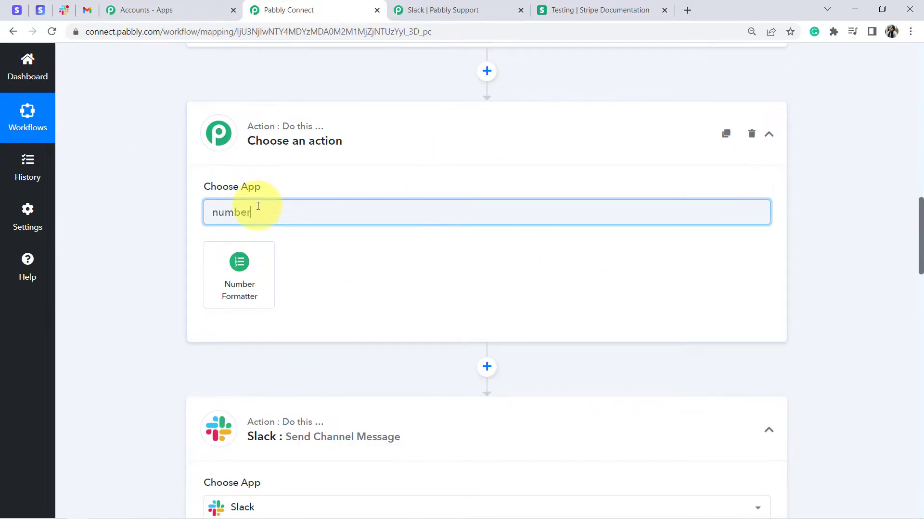
{"action": "left_click", "coordinate": [241, 262]}
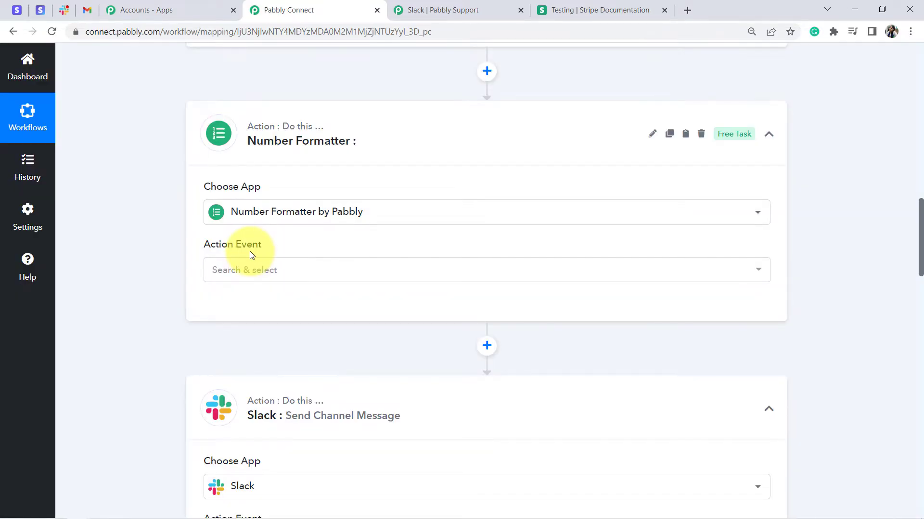
{"action": "left_click", "coordinate": [233, 270]}
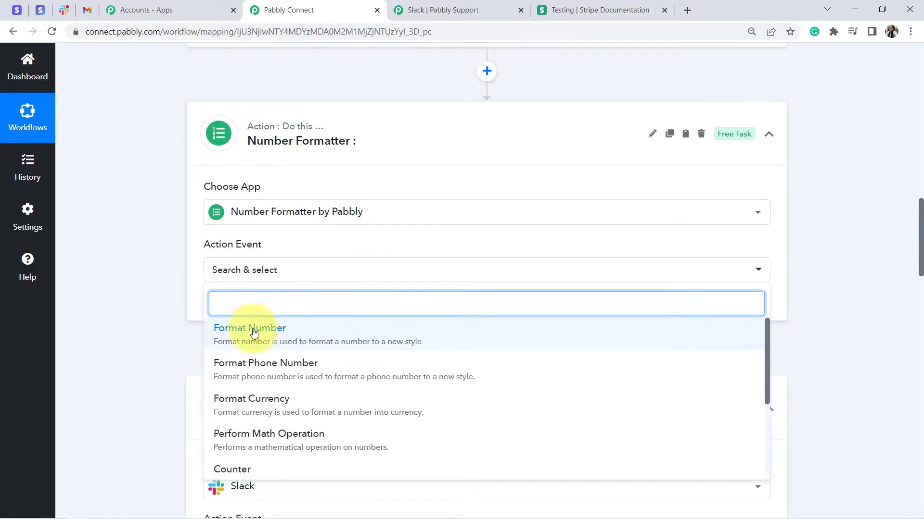
{"action": "left_click", "coordinate": [247, 437]}
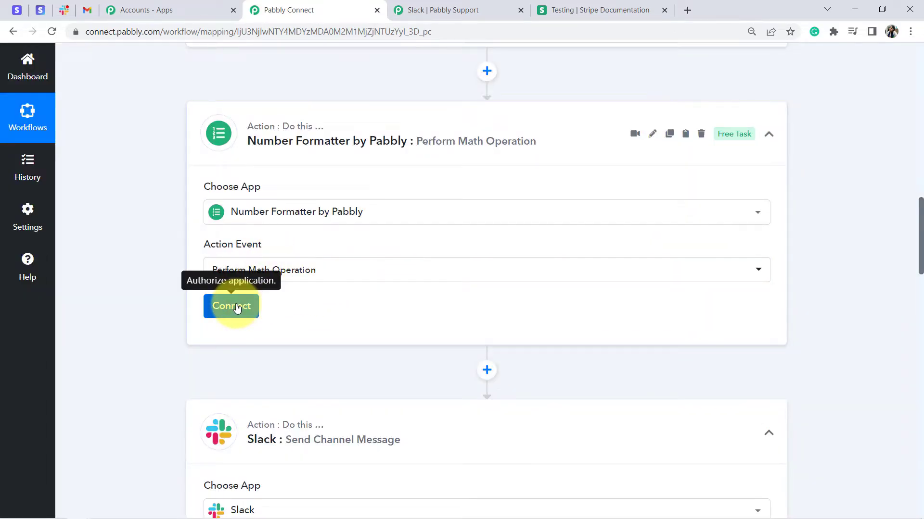
{"action": "left_click", "coordinate": [236, 307]}
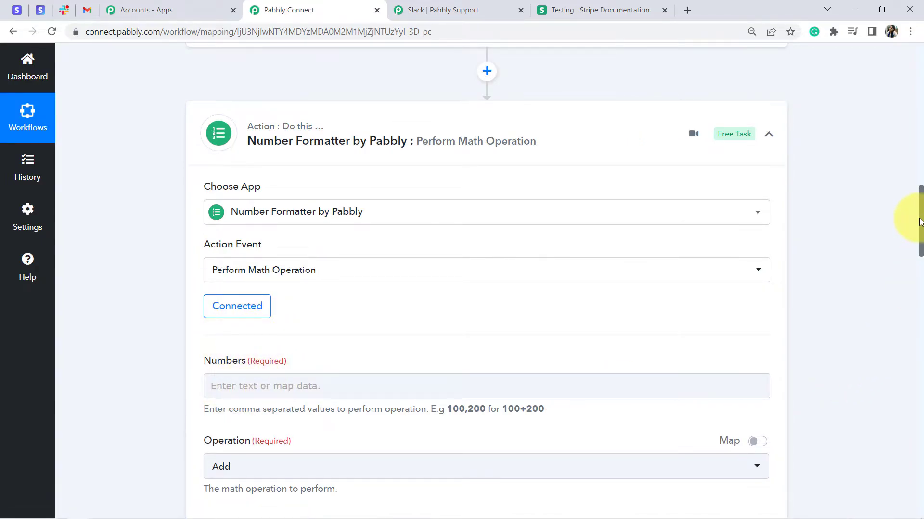
Map the Stripe Payment Method Options Card Mandate Options Amount field into Numbers, followed by a comma.
{"action": "scroll", "coordinate": [919, 228], "scroll_direction": "down", "scroll_amount": 3}
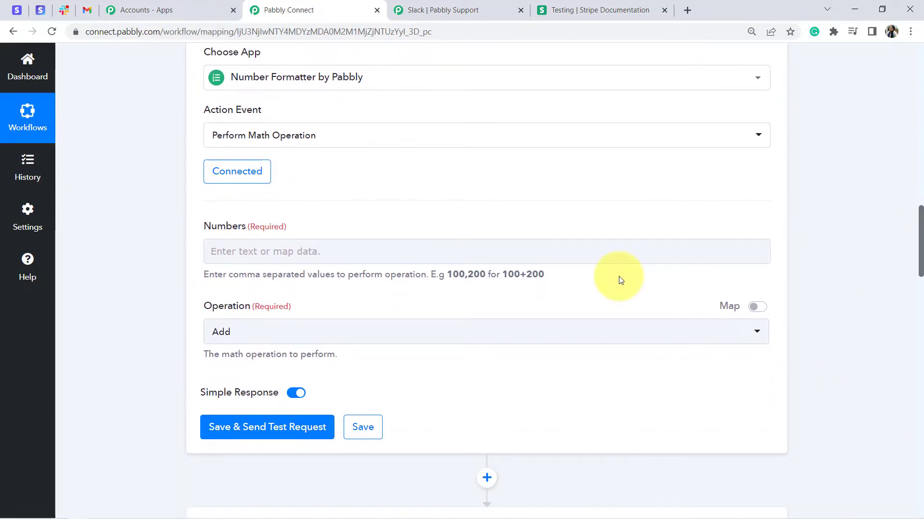
{"action": "left_click", "coordinate": [283, 258]}
{"action": "left_click", "coordinate": [239, 305]}
{"action": "type", "text": "amoun"}
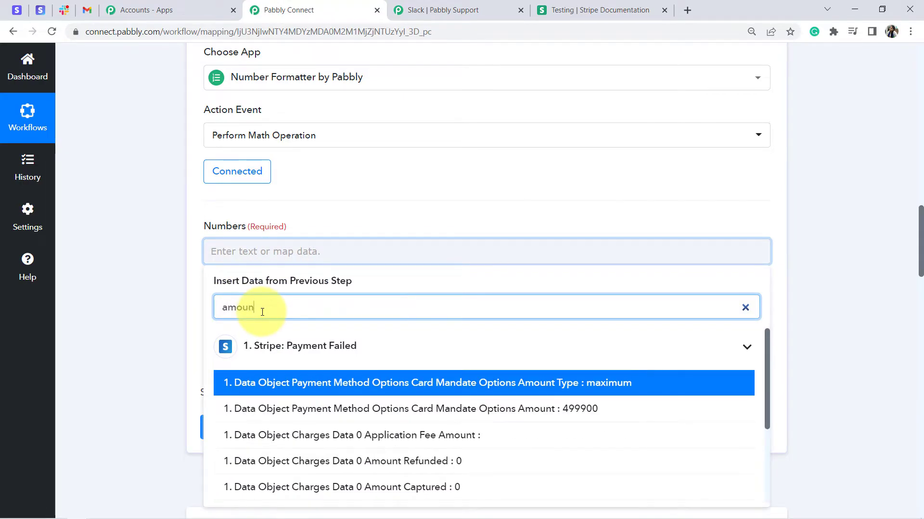
{"action": "left_click", "coordinate": [567, 407]}
{"action": "type", "text": "."}
{"action": "type", "text": ","}
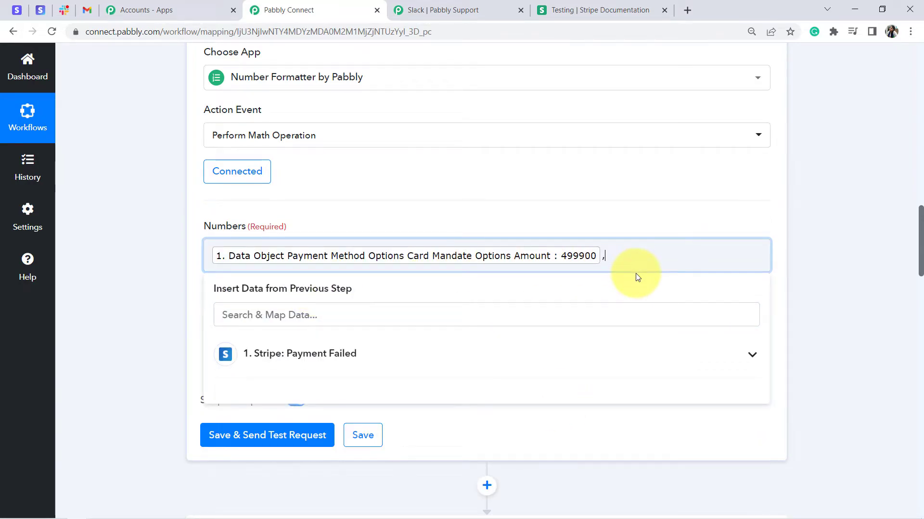
{"action": "left_click", "coordinate": [142, 307]}
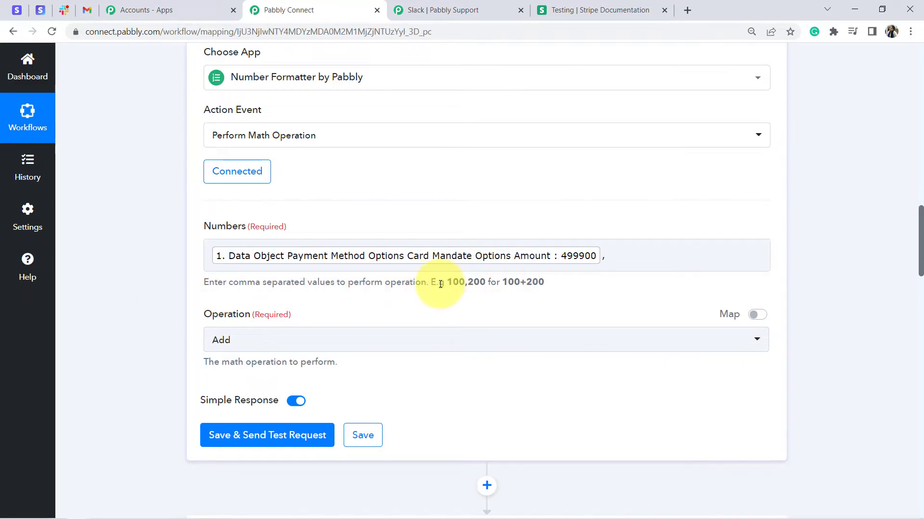
Check the comma-separated example under Numbers and add 100 after the mapped amount.
{"action": "left_click_drag", "start_coordinate": [449, 284], "coordinate": [483, 283]}
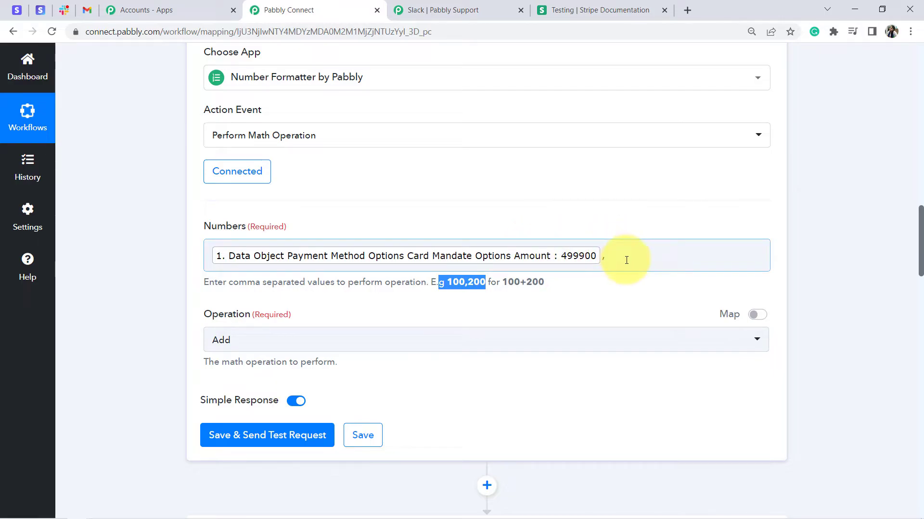
{"action": "left_click", "coordinate": [611, 256]}
{"action": "left_click", "coordinate": [567, 220]}
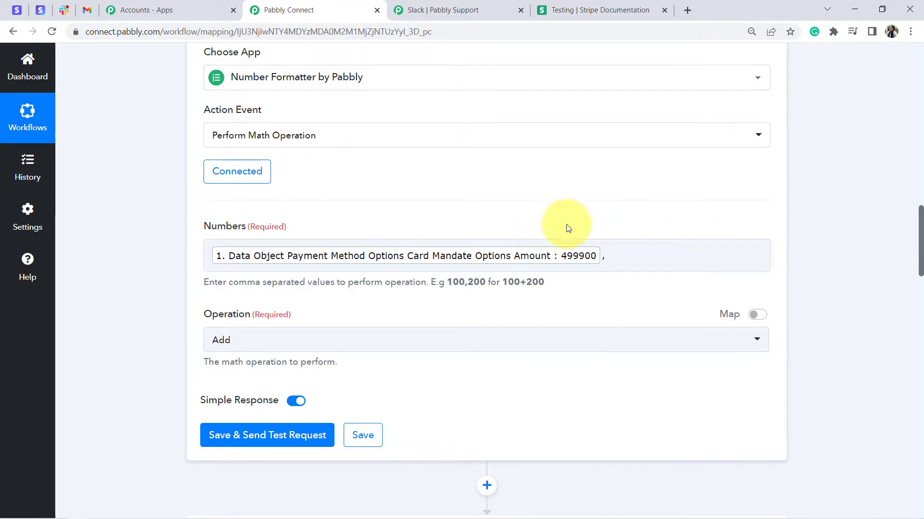
{"action": "left_click", "coordinate": [619, 257]}
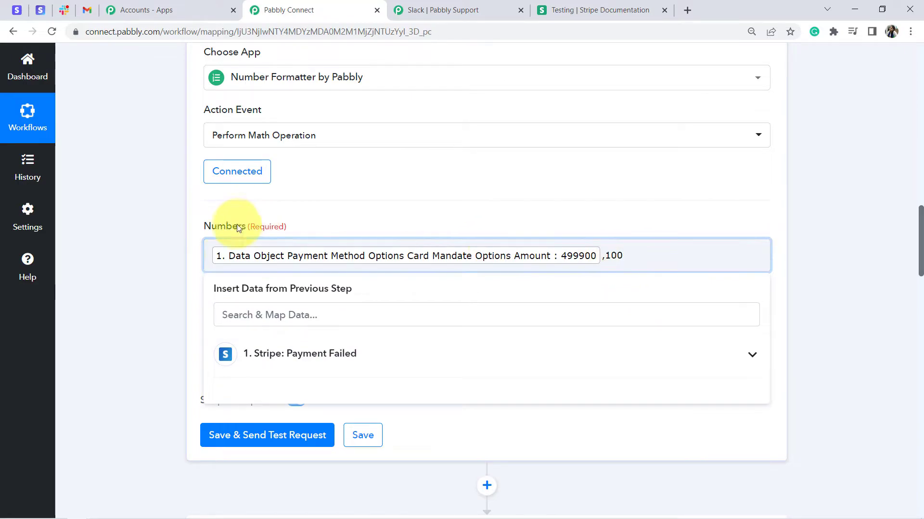
{"action": "left_click", "coordinate": [181, 267]}
Set the math operation to Divide, save and send a test request, and check the returned result.
{"action": "left_click", "coordinate": [222, 340]}
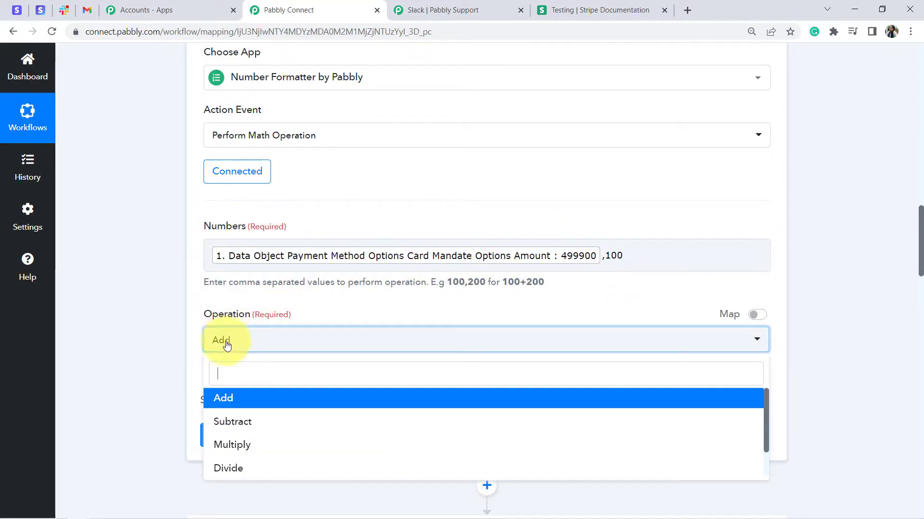
{"action": "left_click", "coordinate": [278, 468]}
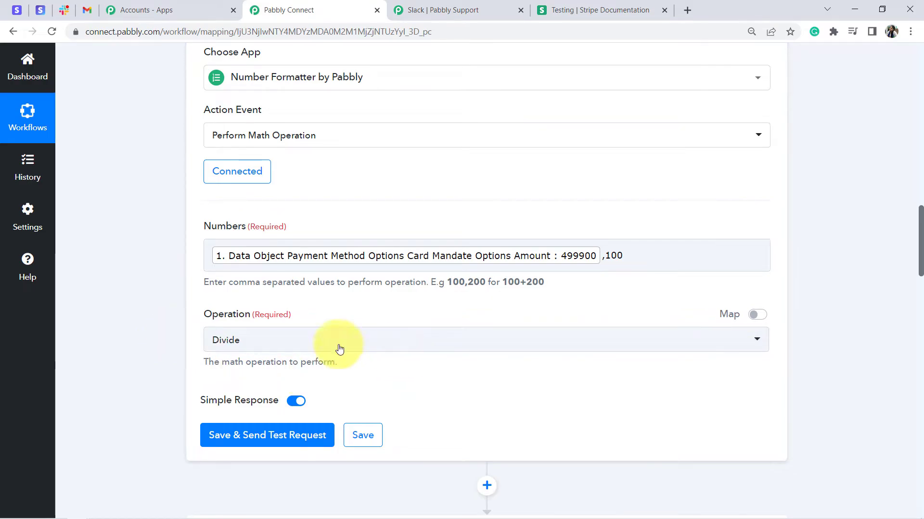
{"action": "left_click", "coordinate": [279, 437]}
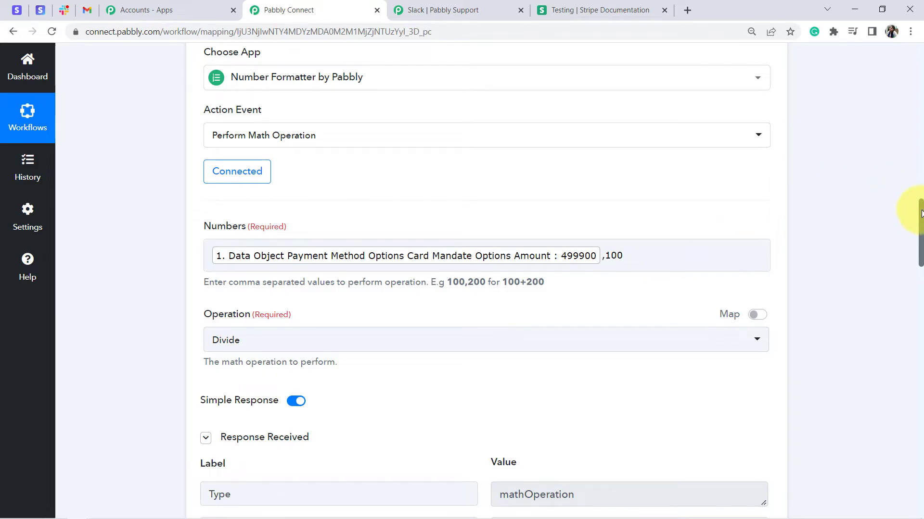
{"action": "scroll", "coordinate": [921, 213], "scroll_direction": "down", "scroll_amount": 7}
{"action": "left_click", "coordinate": [512, 207]}
{"action": "double_click", "coordinate": [524, 208]}
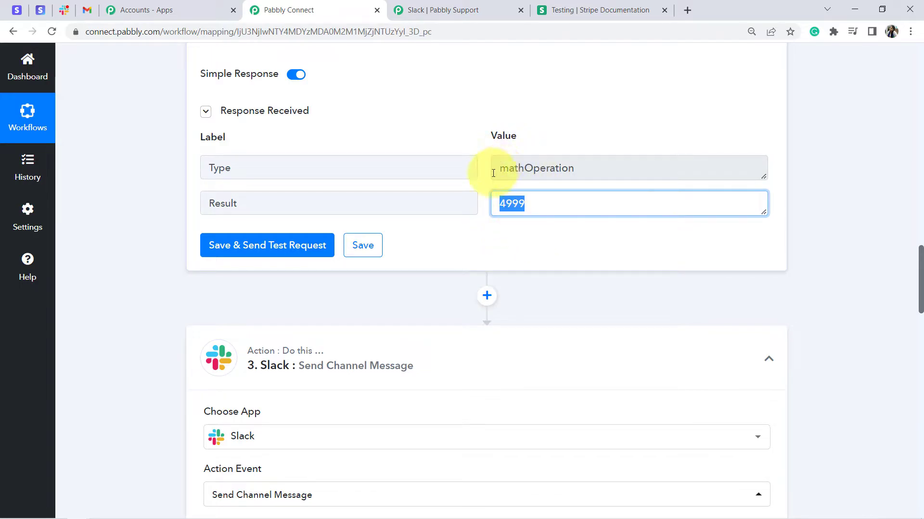
Replace the amount mapping in the Slack message with the Number Formatter's Result field beside the Amount label.
{"action": "left_click_drag", "start_coordinate": [920, 267], "coordinate": [913, 340]}
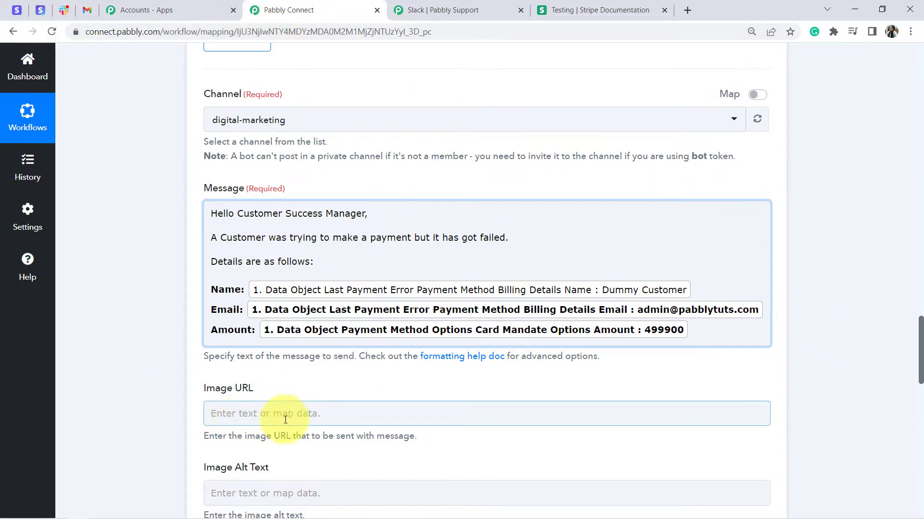
{"action": "left_click_drag", "start_coordinate": [919, 339], "coordinate": [919, 351]}
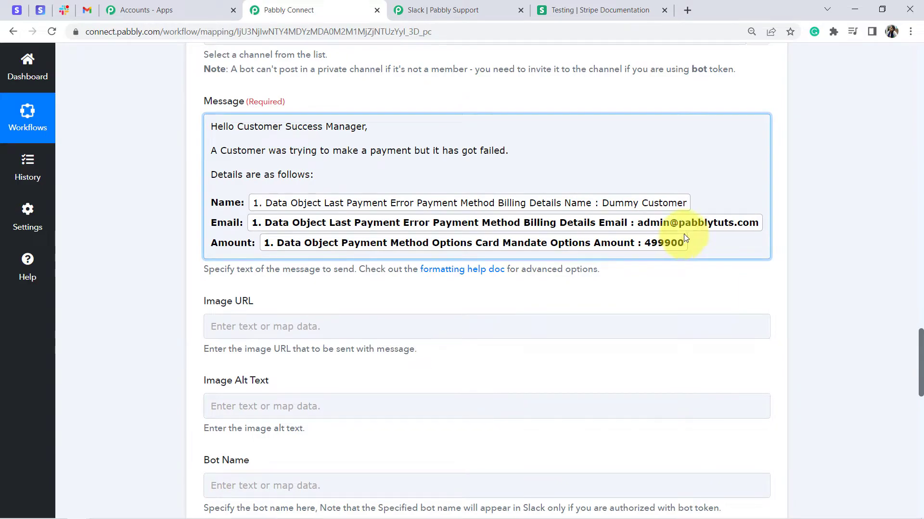
{"action": "left_click", "coordinate": [699, 242]}
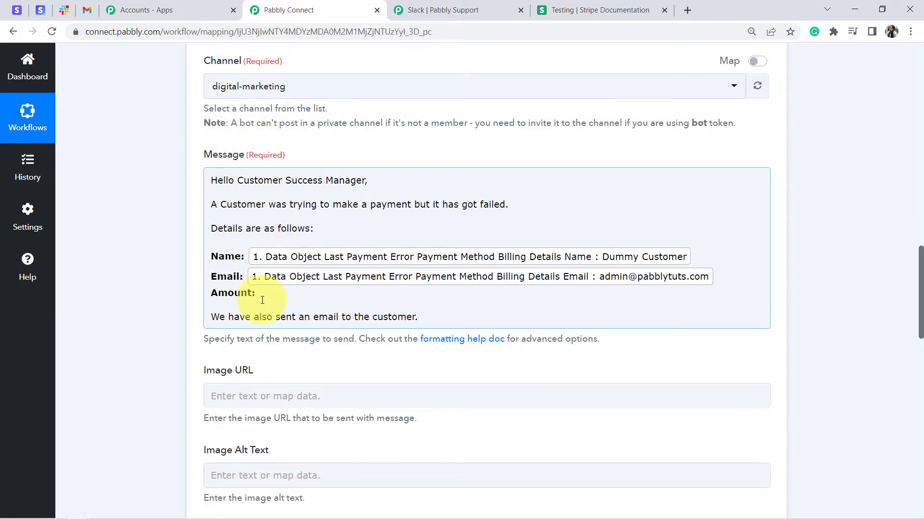
{"action": "left_click", "coordinate": [260, 297]}
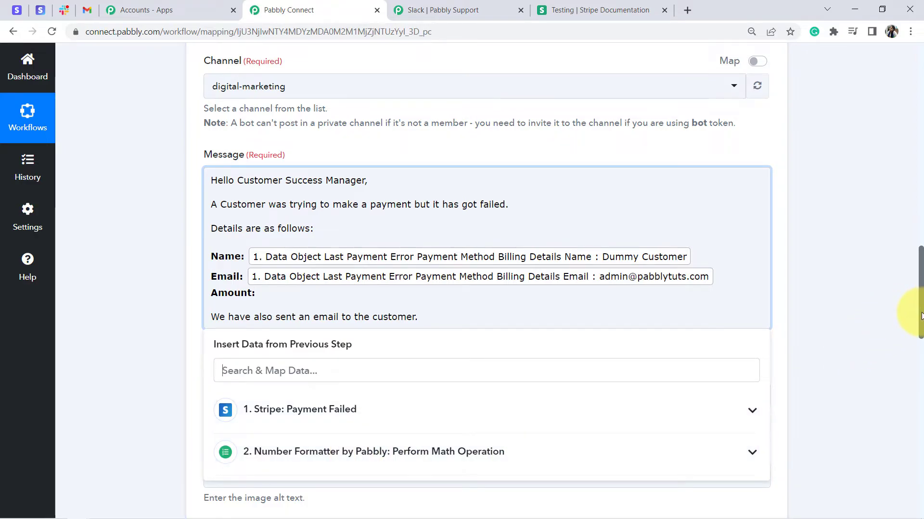
{"action": "scroll", "coordinate": [921, 315], "scroll_direction": "down", "scroll_amount": 2}
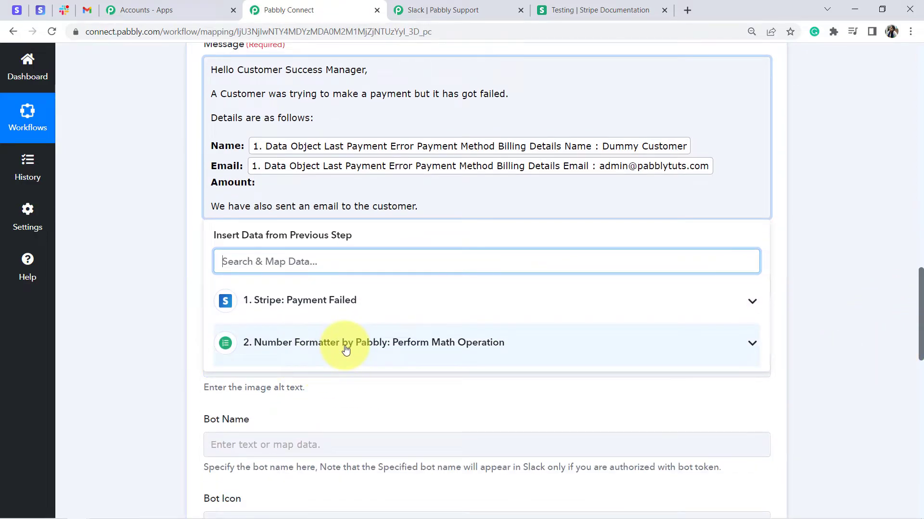
{"action": "left_click", "coordinate": [346, 350]}
{"action": "left_click", "coordinate": [299, 416]}
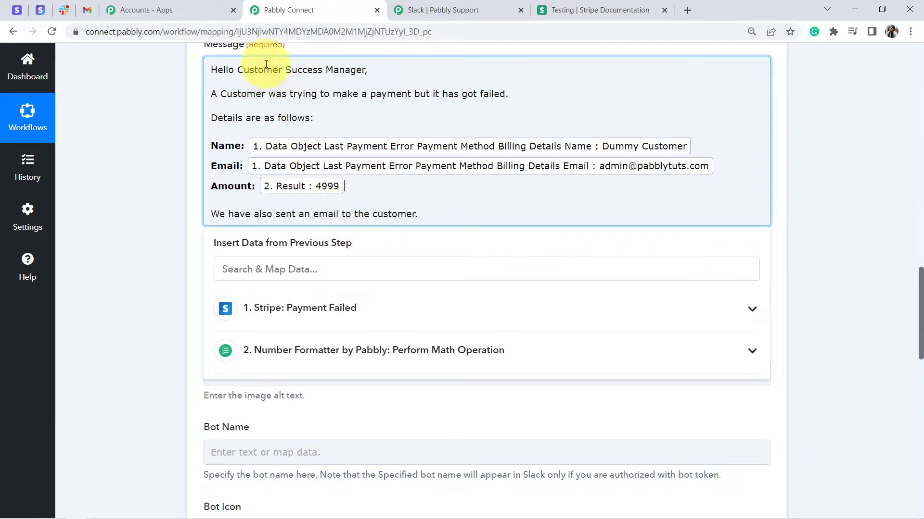
{"action": "left_click", "coordinate": [148, 239]}
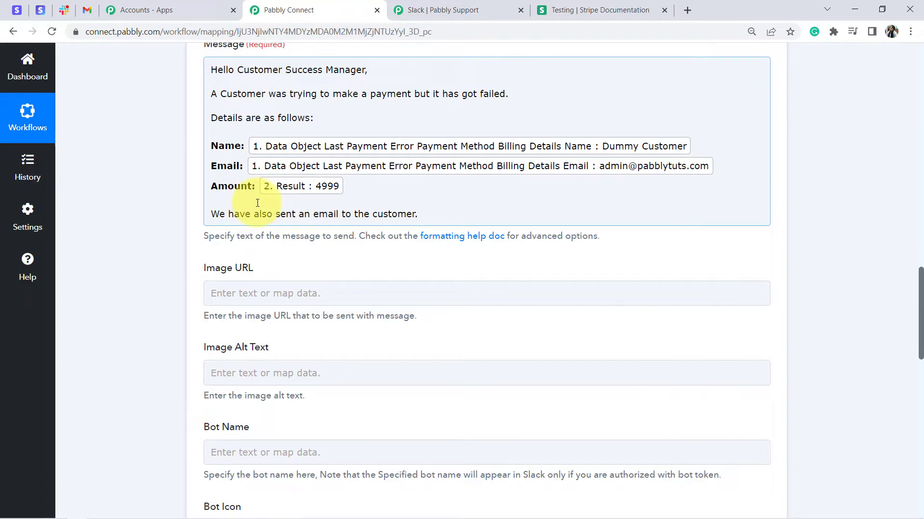
Check the digital-marketing channel in Slack, return to Pabbly Connect, and save and send a test request for the Slack action.
{"action": "left_click_drag", "start_coordinate": [921, 284], "coordinate": [908, 450]}
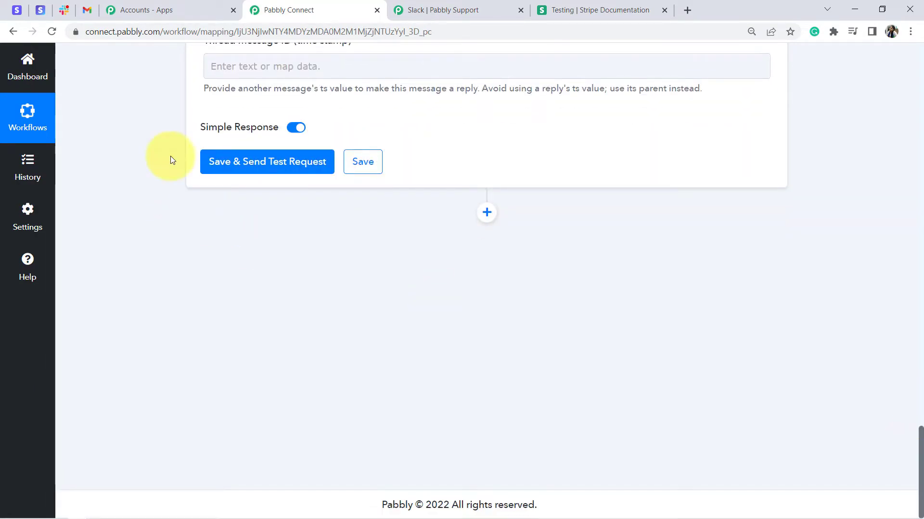
{"action": "left_click", "coordinate": [70, 10]}
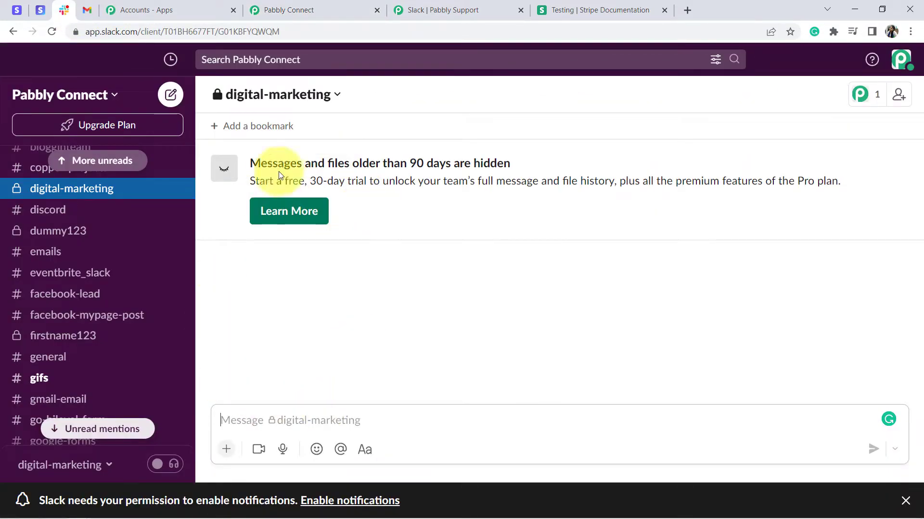
{"action": "left_click", "coordinate": [312, 5]}
{"action": "left_click", "coordinate": [233, 169]}
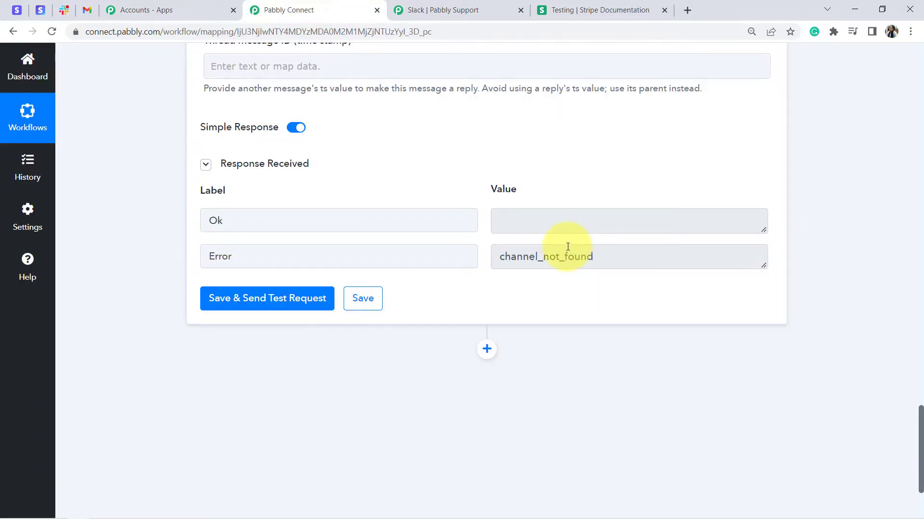
Examine the error value in the Slack test response and check the digital-marketing channel in Slack.
{"action": "left_click_drag", "start_coordinate": [528, 256], "coordinate": [601, 257]}
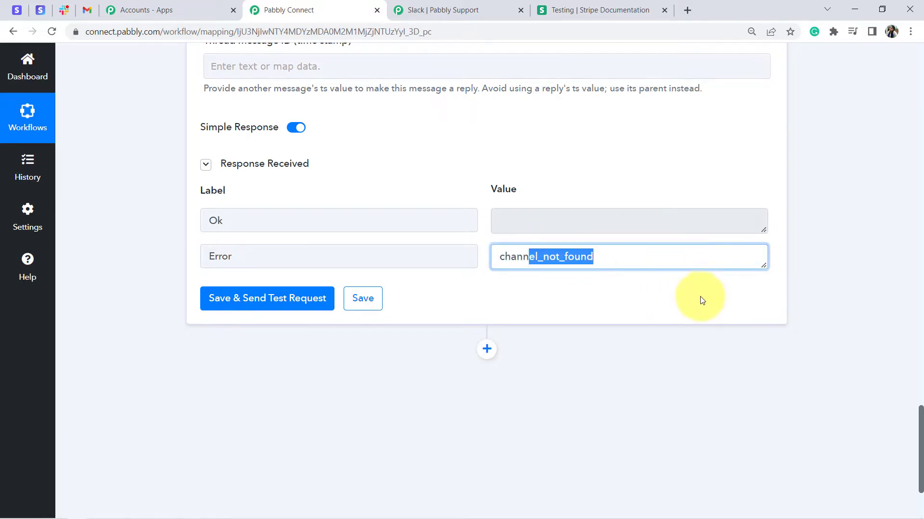
{"action": "left_click", "coordinate": [64, 10]}
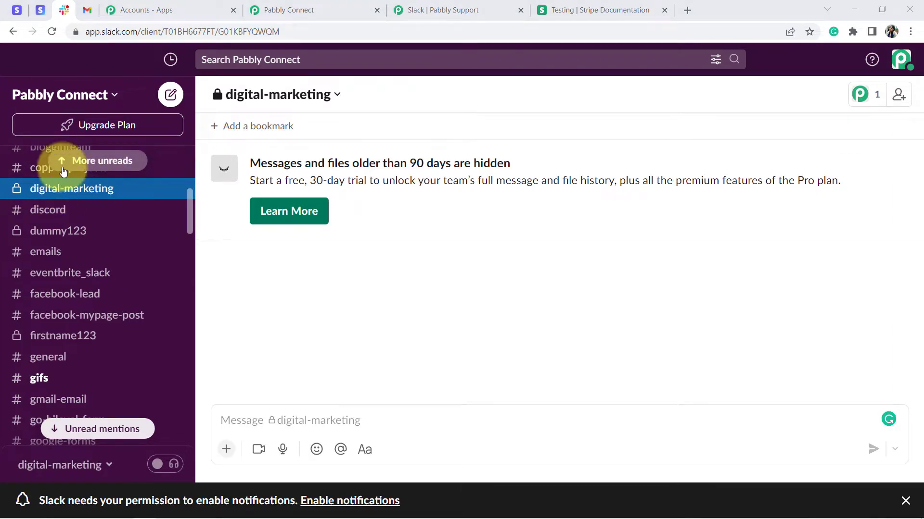
{"action": "left_click", "coordinate": [266, 4]}
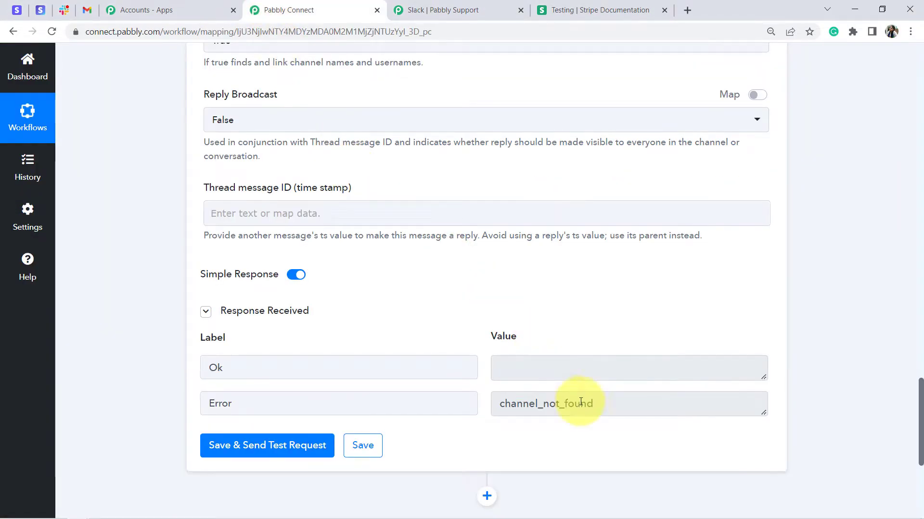
{"action": "left_click_drag", "start_coordinate": [567, 405], "coordinate": [481, 405]}
Read the note under the Slack action's Channel field about inviting a bot to a private channel.
{"action": "left_click_drag", "start_coordinate": [921, 419], "coordinate": [921, 257]}
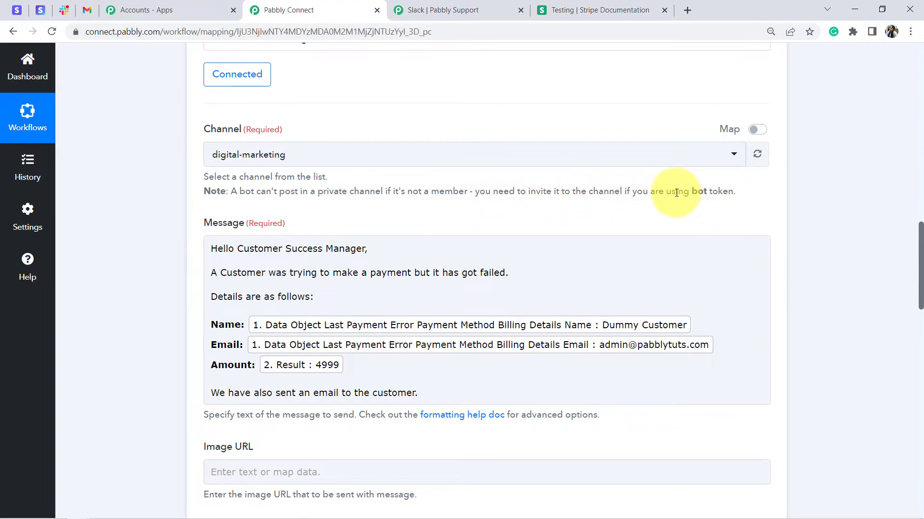
{"action": "double_click", "coordinate": [698, 193]}
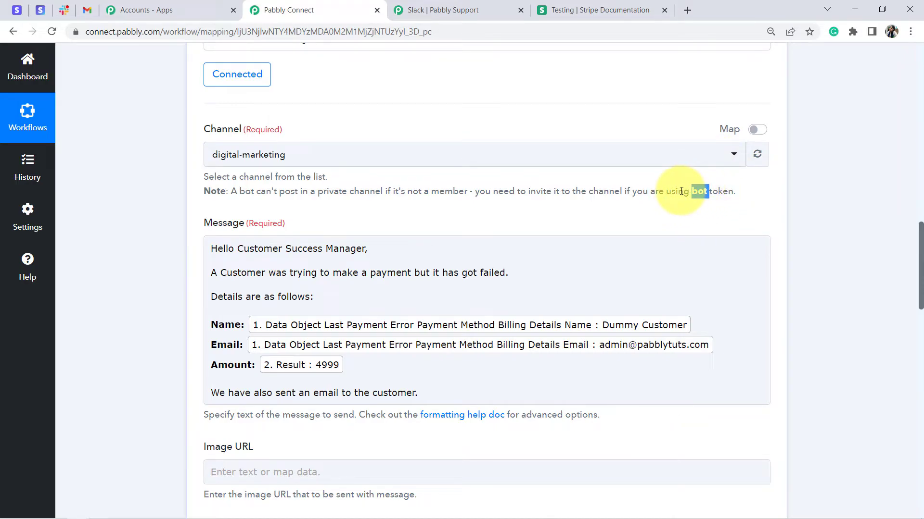
{"action": "left_click_drag", "start_coordinate": [528, 191], "coordinate": [567, 189]}
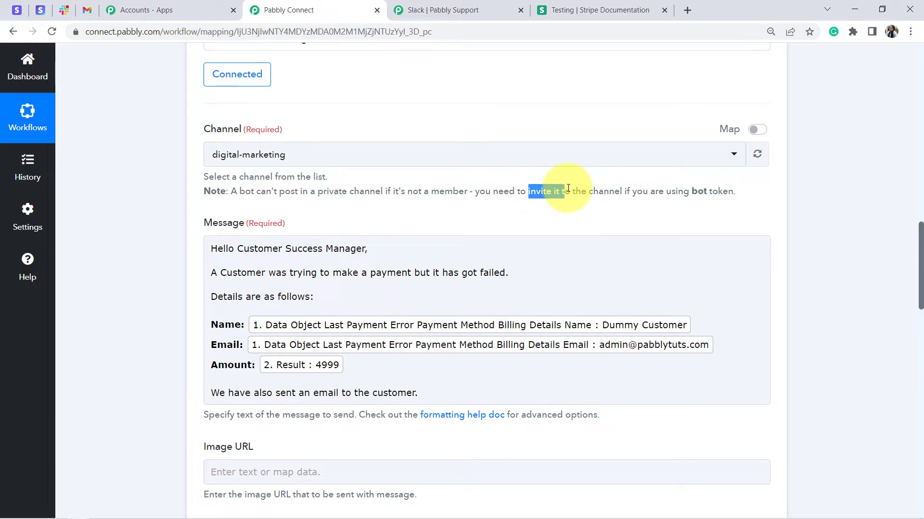
{"action": "left_click", "coordinate": [566, 189]}
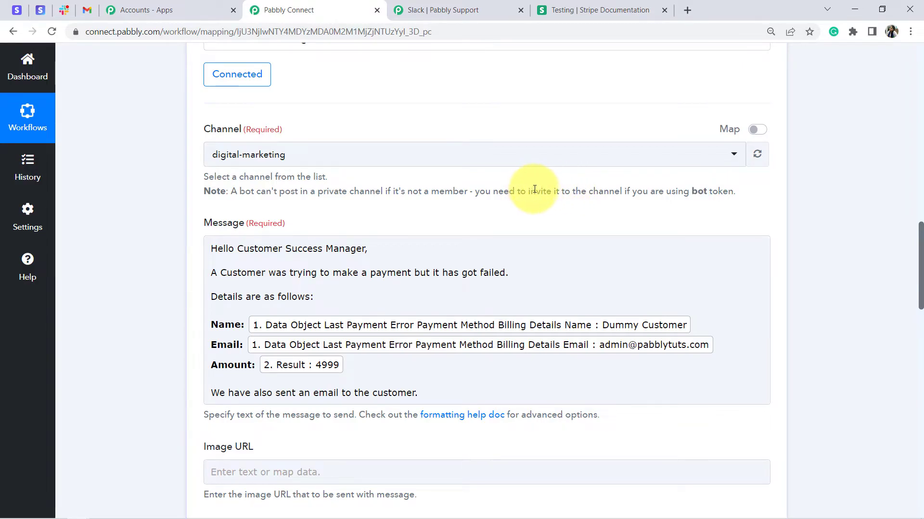
{"action": "left_click_drag", "start_coordinate": [531, 190], "coordinate": [603, 191]}
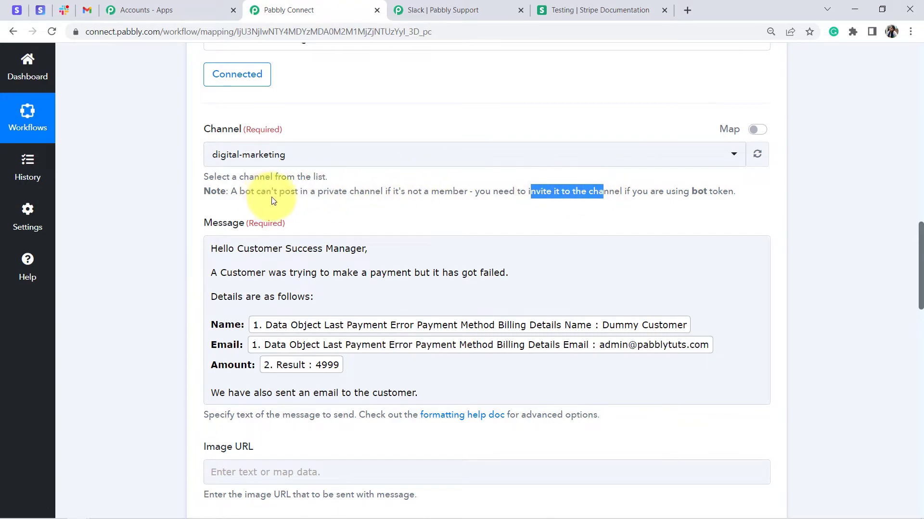
Add a new Slack connection to the Slack action, with the token type set to user.
{"action": "left_click", "coordinate": [237, 77]}
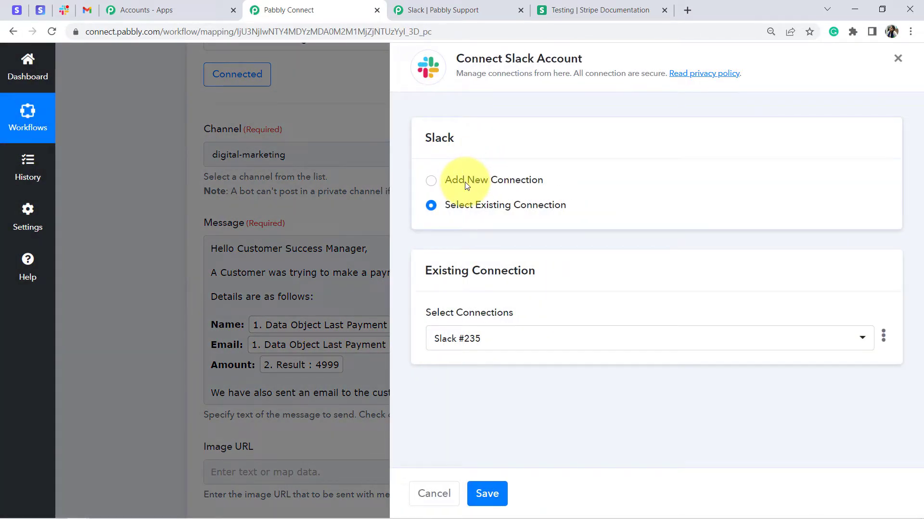
{"action": "left_click", "coordinate": [465, 182]}
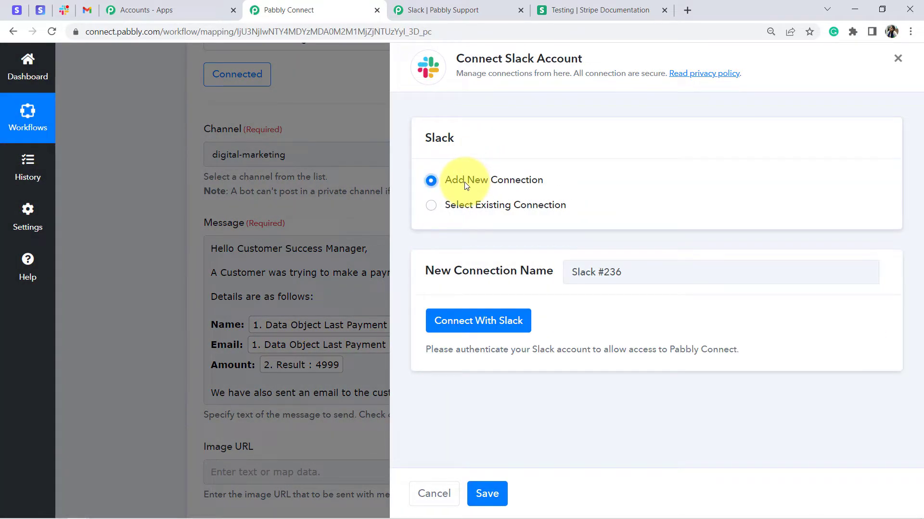
{"action": "left_click", "coordinate": [455, 315]}
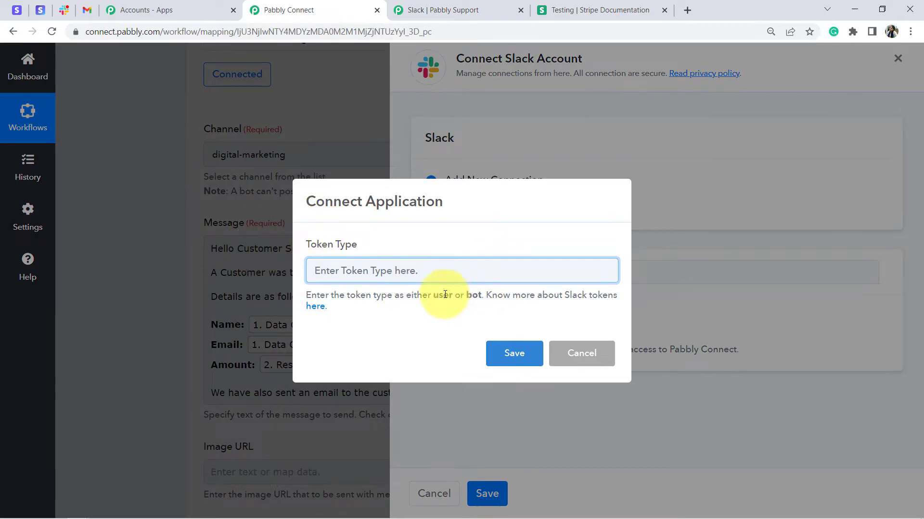
{"action": "double_click", "coordinate": [445, 295]}
{"action": "key", "text": "ctrl+c"}
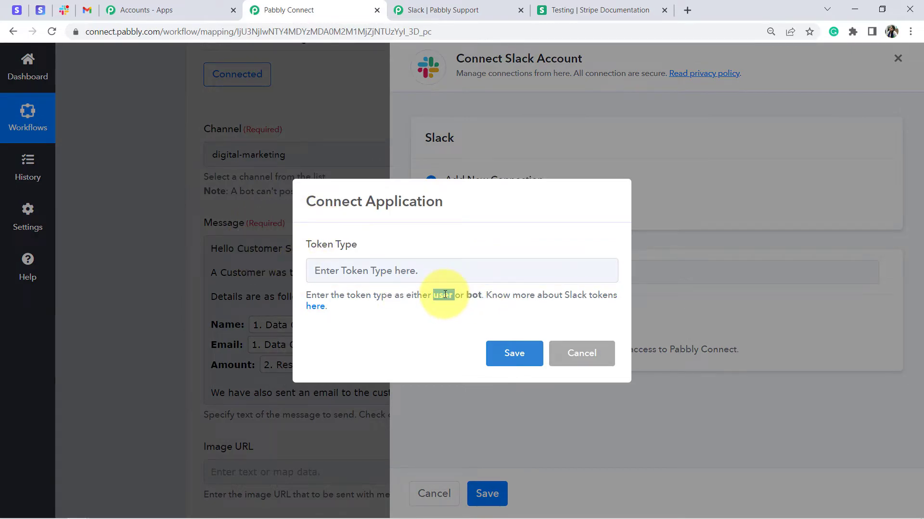
{"action": "left_click", "coordinate": [401, 274]}
{"action": "key", "text": "ctrl+v"}
{"action": "left_click", "coordinate": [509, 354]}
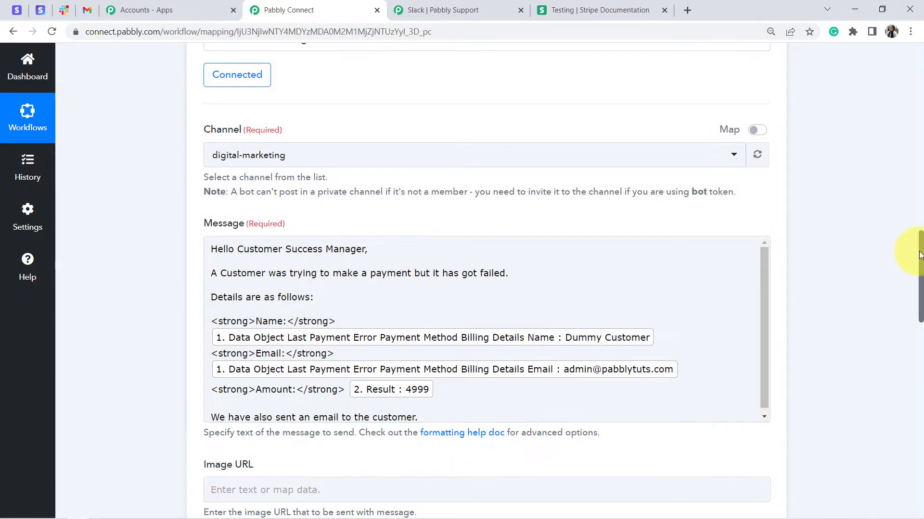
Save and send a test request for the Slack action, and review the message posted in Slack's digital-marketing channel.
{"action": "left_click_drag", "start_coordinate": [922, 257], "coordinate": [895, 435]}
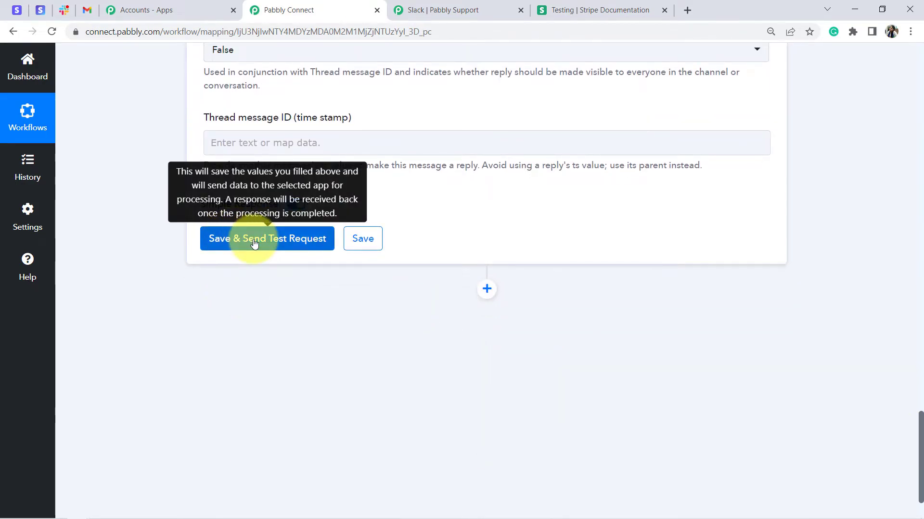
{"action": "left_click", "coordinate": [258, 239]}
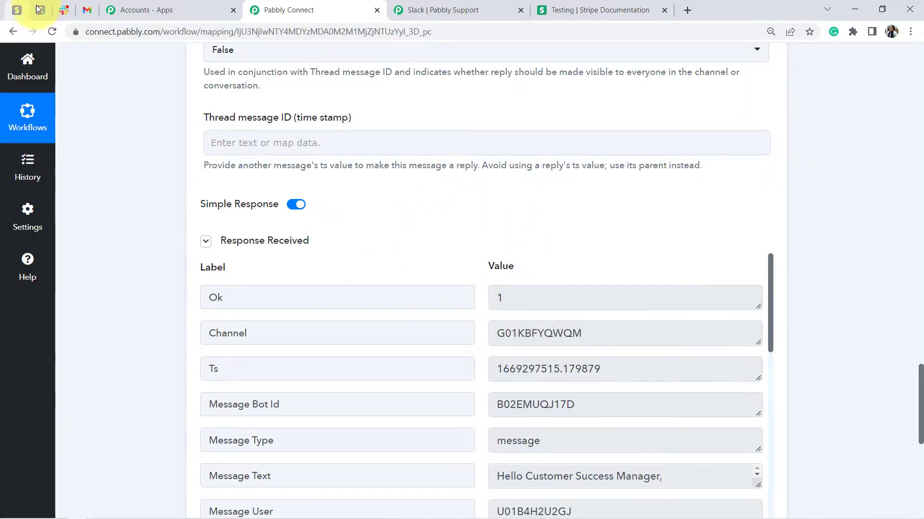
{"action": "left_click", "coordinate": [65, 11]}
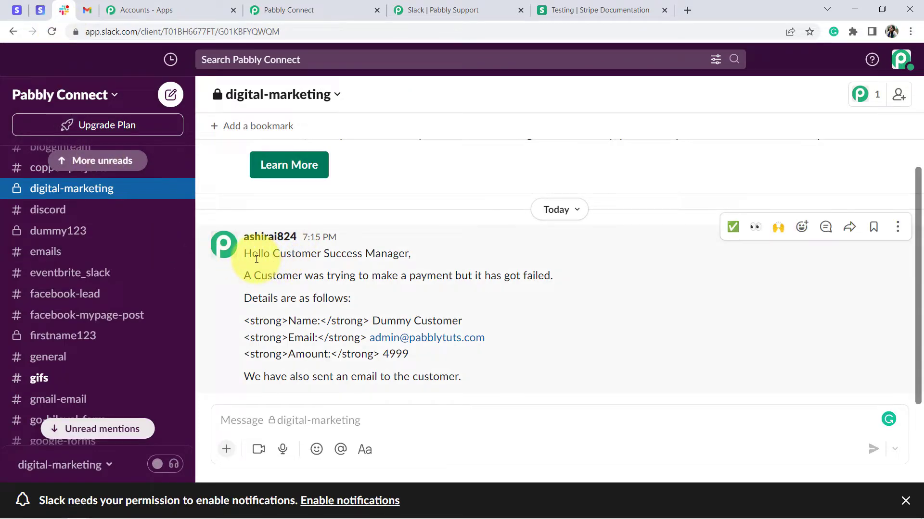
{"action": "left_click_drag", "start_coordinate": [258, 258], "coordinate": [406, 254]}
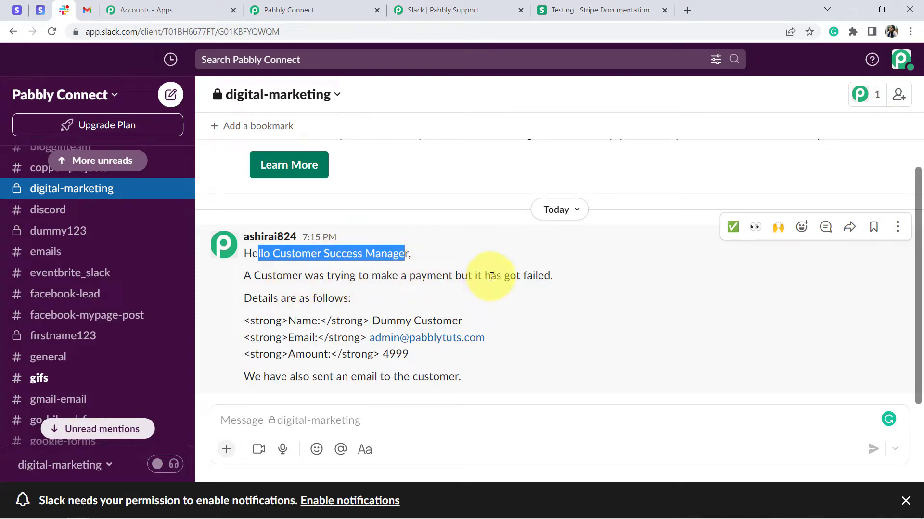
{"action": "left_click_drag", "start_coordinate": [272, 299], "coordinate": [351, 298]}
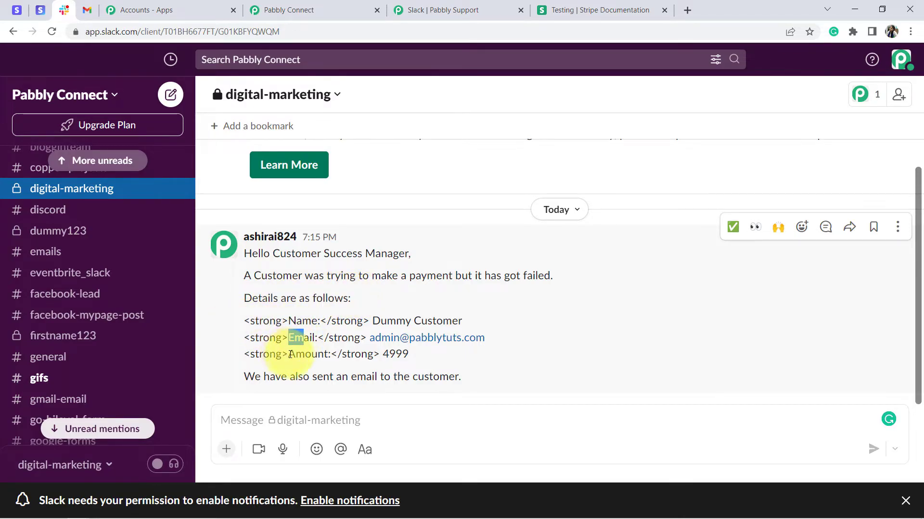
{"action": "left_click_drag", "start_coordinate": [253, 322], "coordinate": [268, 353]}
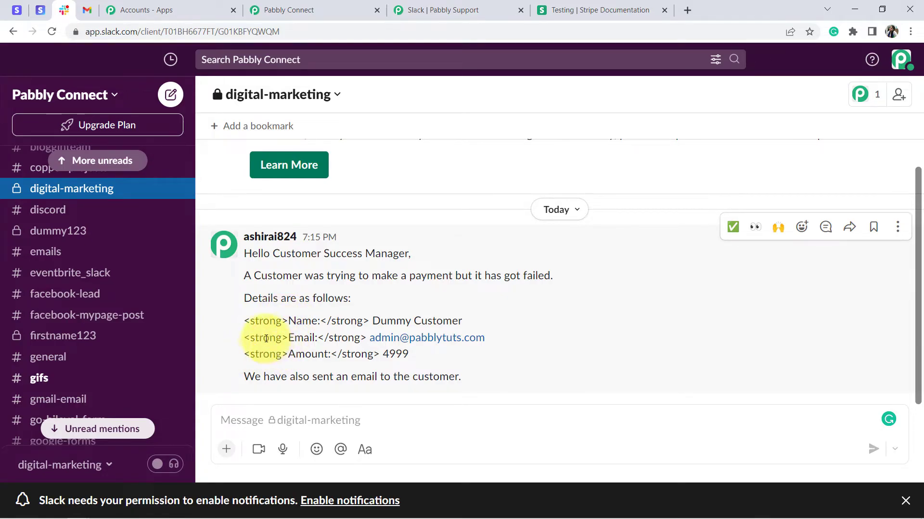
{"action": "left_click", "coordinate": [259, 338]}
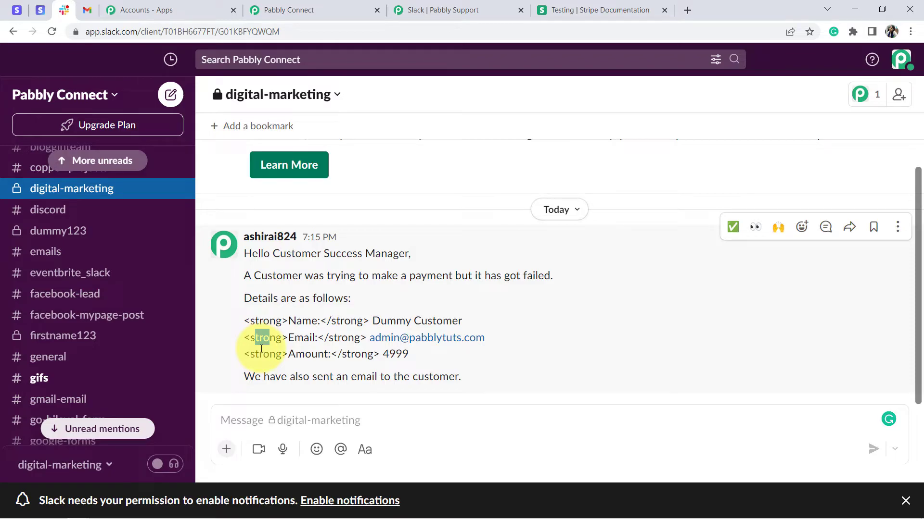
{"action": "left_click", "coordinate": [275, 350]}
{"action": "left_click_drag", "start_coordinate": [255, 325], "coordinate": [276, 356]}
{"action": "left_click", "coordinate": [271, 323]}
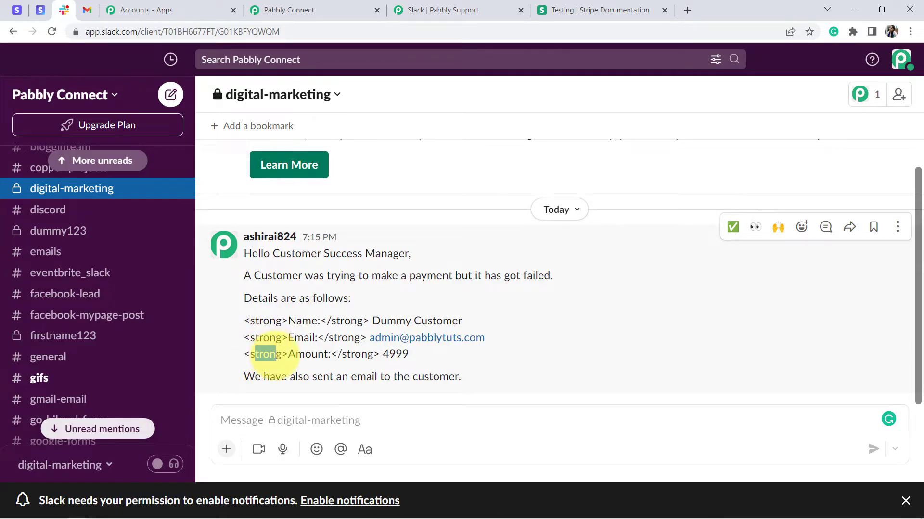
Return to Pabbly Connect and remove the strong tags around the Name, Email and Amount labels in the Slack message.
{"action": "left_click", "coordinate": [341, 9]}
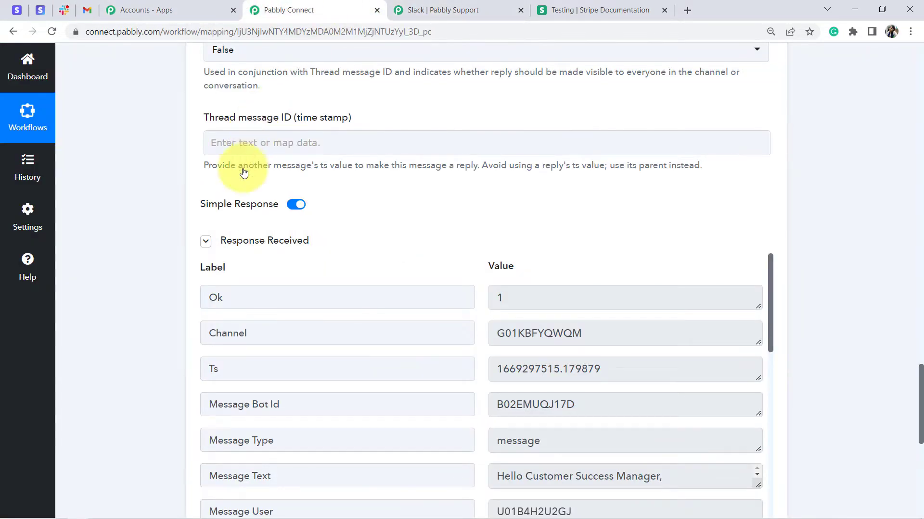
{"action": "left_click_drag", "start_coordinate": [916, 382], "coordinate": [907, 247]}
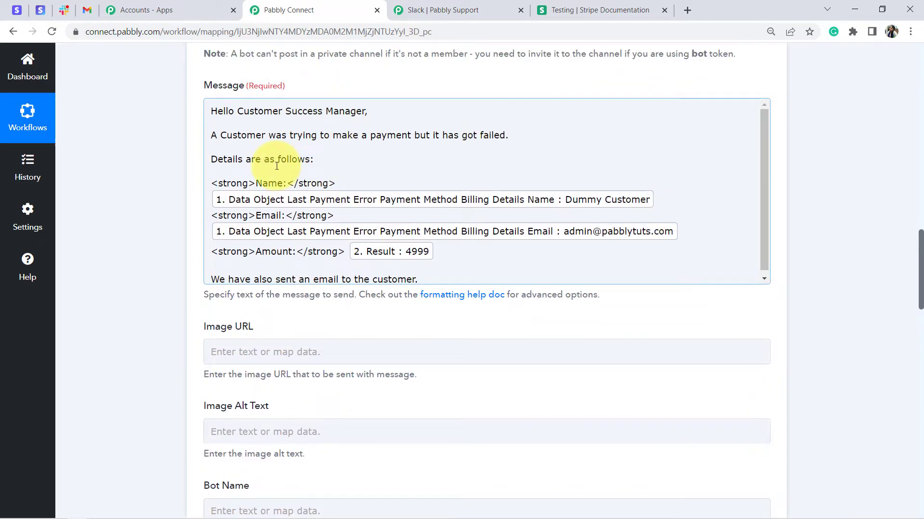
{"action": "left_click_drag", "start_coordinate": [253, 183], "coordinate": [211, 183]}
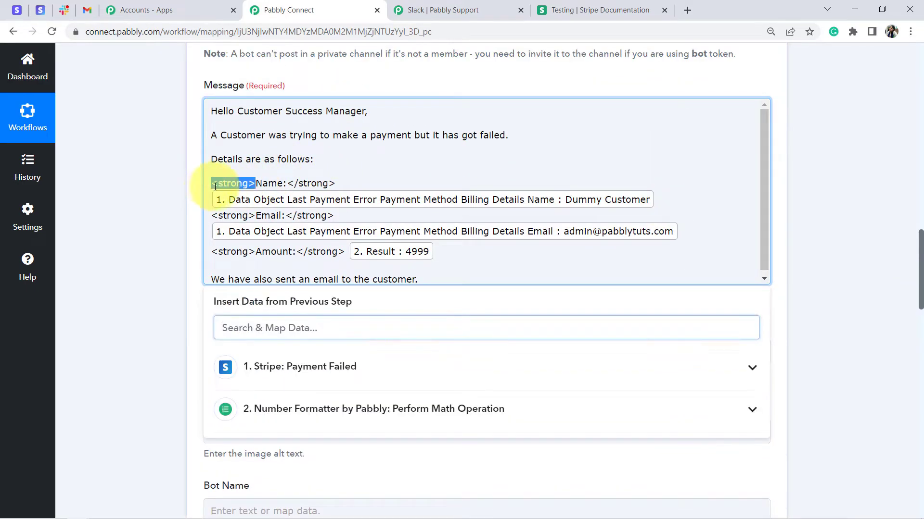
{"action": "key", "text": "BackSpace"}
{"action": "left_click_drag", "start_coordinate": [295, 188], "coordinate": [215, 204]}
{"action": "key", "text": "BackSpace"}
{"action": "key", "text": "BackSpace"}
Save and resend the Slack test request with the cleaned message, and check the new post in Slack.
{"action": "scroll", "coordinate": [899, 337], "scroll_direction": "down", "scroll_amount": 15}
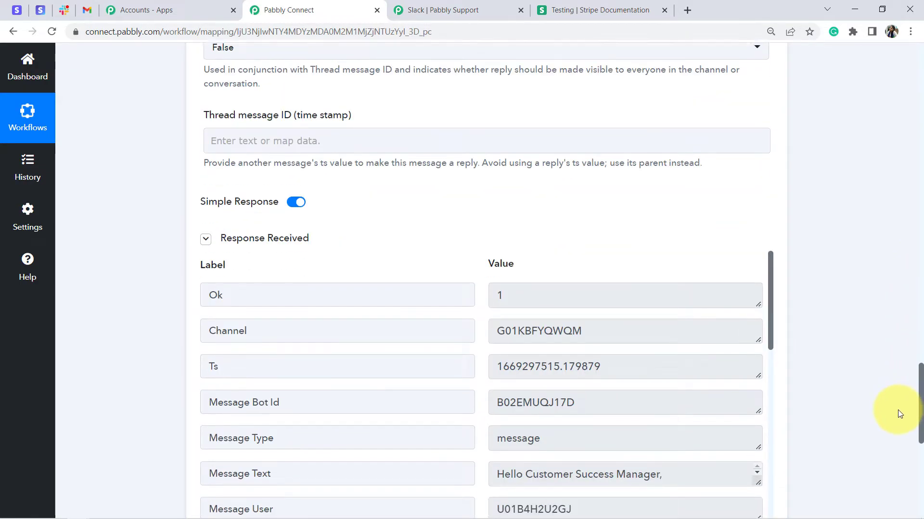
{"action": "scroll", "coordinate": [898, 408], "scroll_direction": "down", "scroll_amount": 5}
{"action": "left_click", "coordinate": [268, 402]}
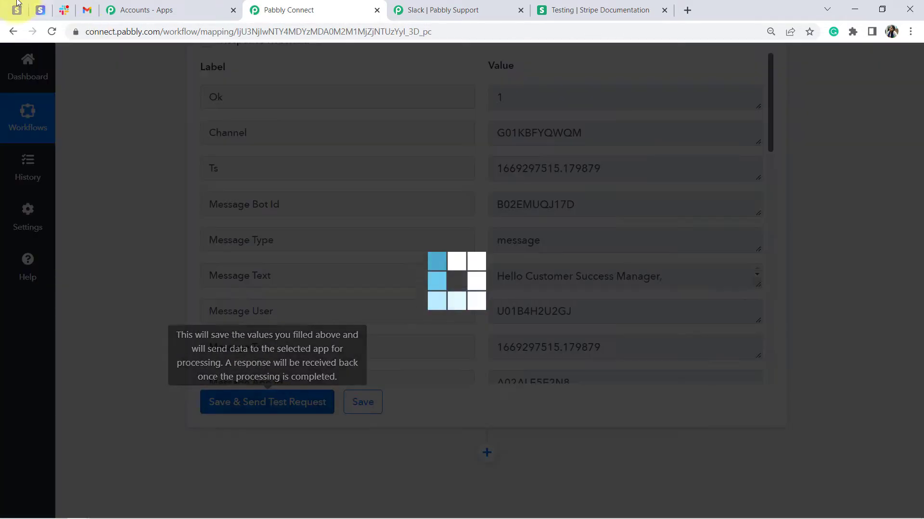
{"action": "left_click", "coordinate": [64, 10]}
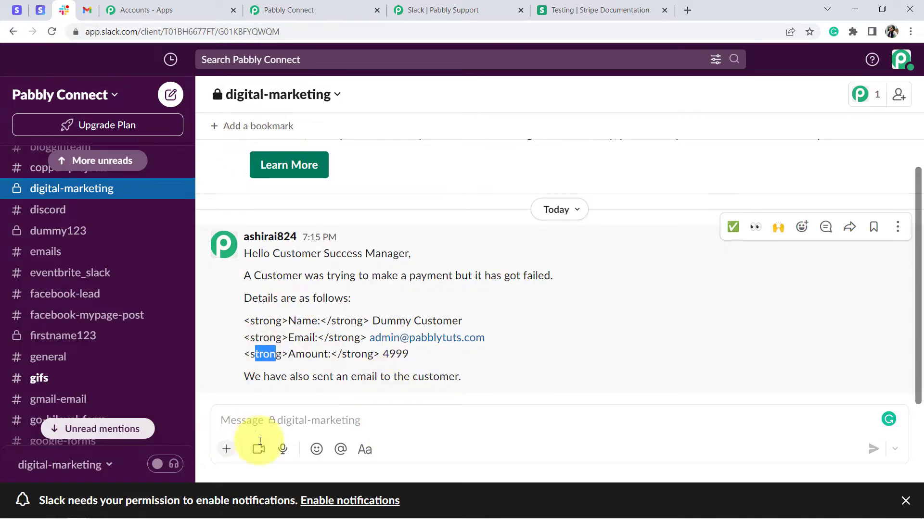
{"action": "left_click", "coordinate": [266, 290]}
{"action": "left_click_drag", "start_coordinate": [253, 276], "coordinate": [387, 375]}
{"action": "left_click", "coordinate": [276, 303]}
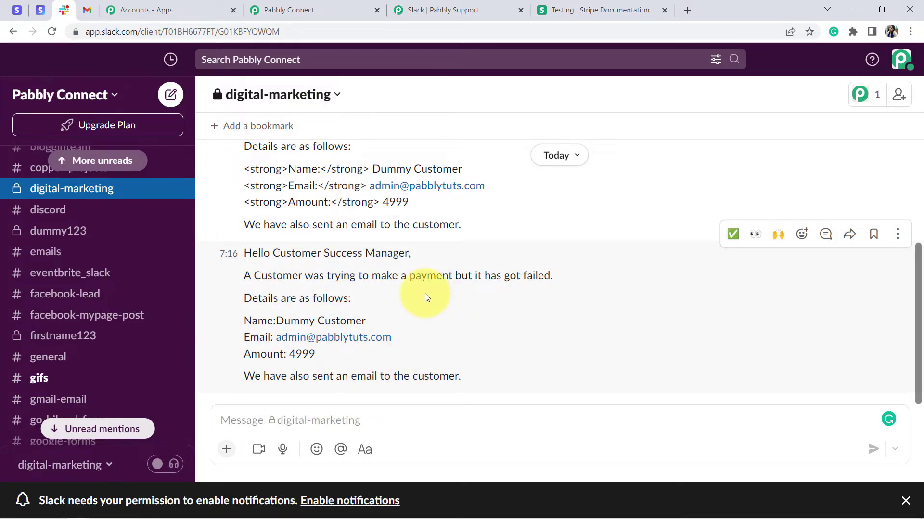
Return to Pabbly Connect and add a Gmail action after the Slack step with the Send Email event.
{"action": "left_click", "coordinate": [315, 7]}
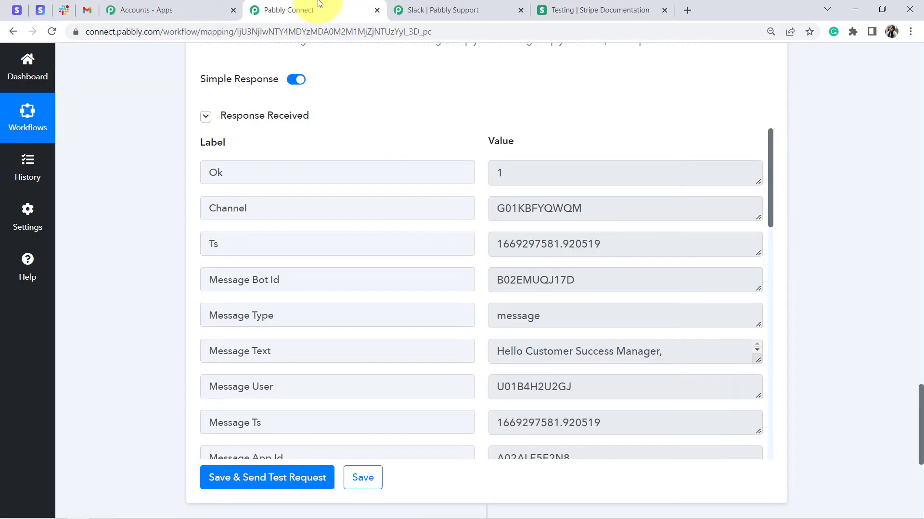
{"action": "left_click_drag", "start_coordinate": [921, 410], "coordinate": [921, 465]}
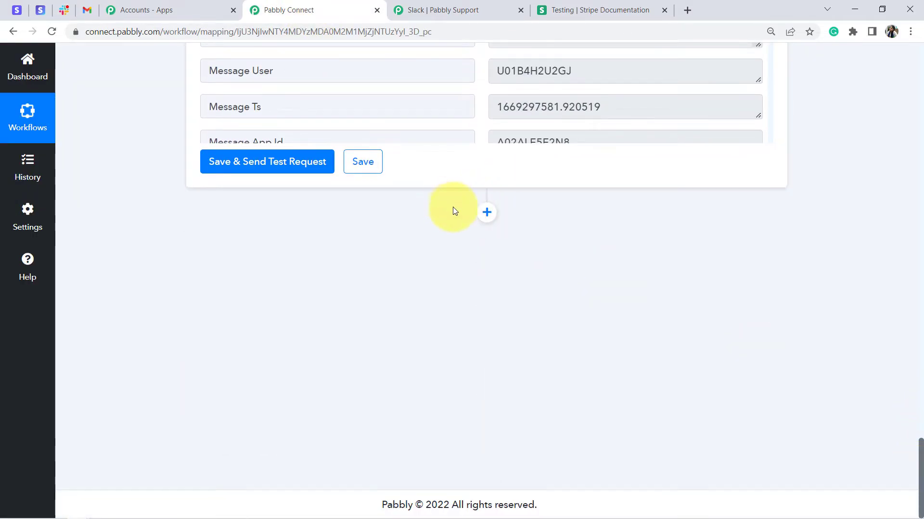
{"action": "left_click", "coordinate": [485, 213]}
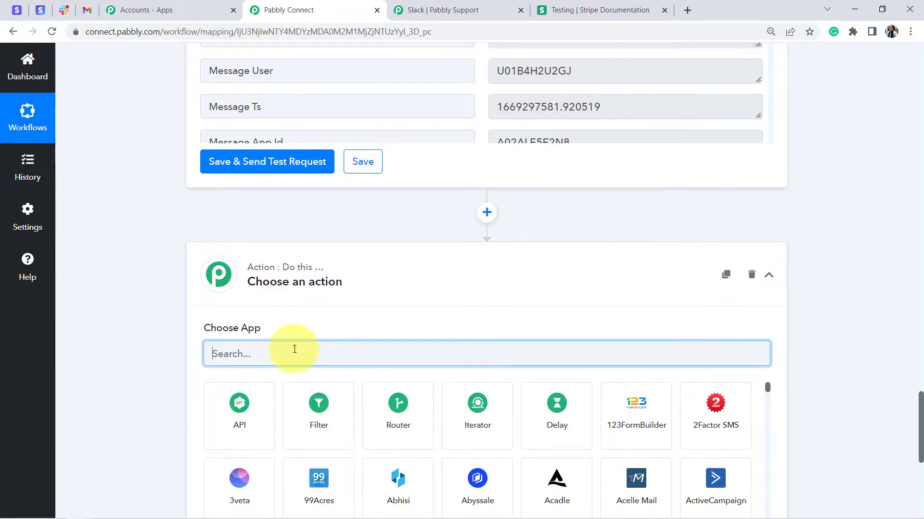
{"action": "type", "text": "gmai"}
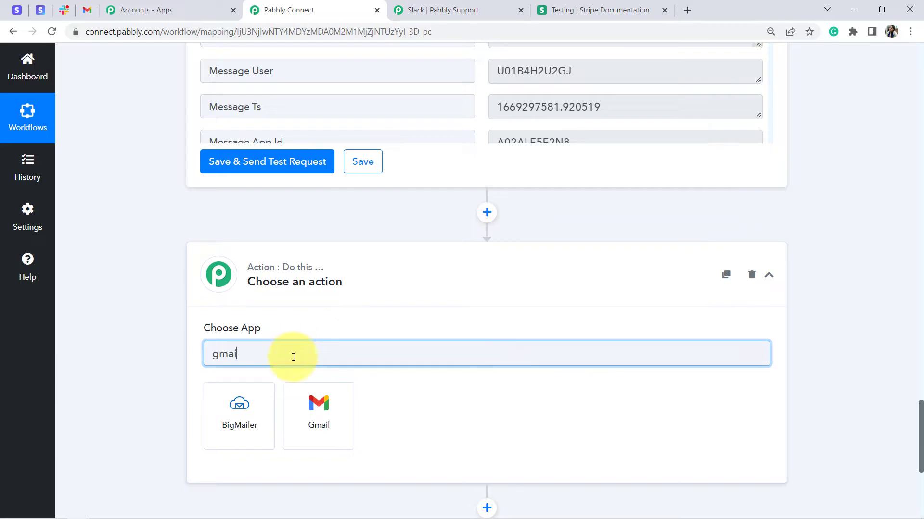
{"action": "left_click", "coordinate": [312, 407]}
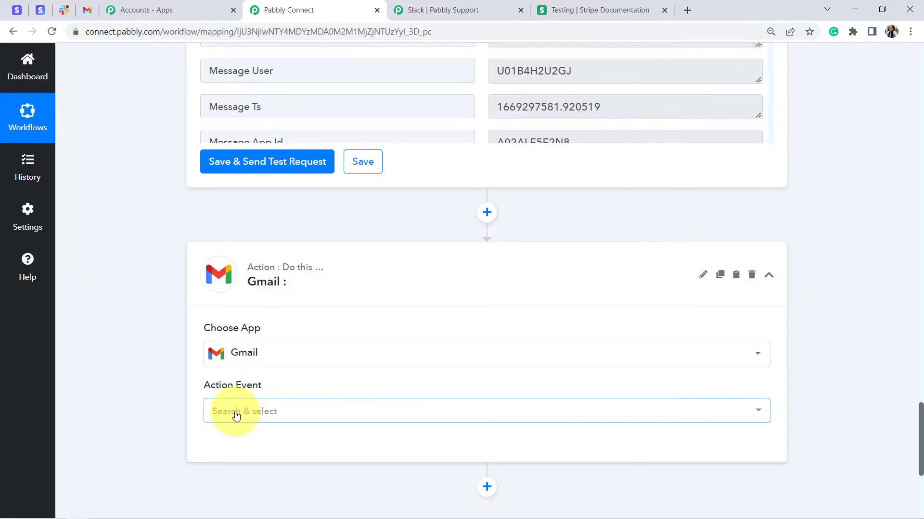
{"action": "left_click", "coordinate": [237, 412]}
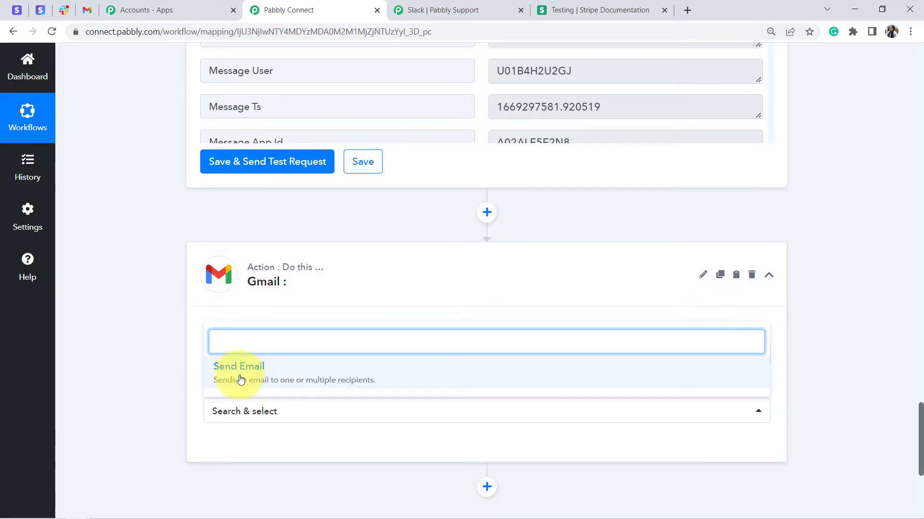
{"action": "left_click", "coordinate": [253, 374]}
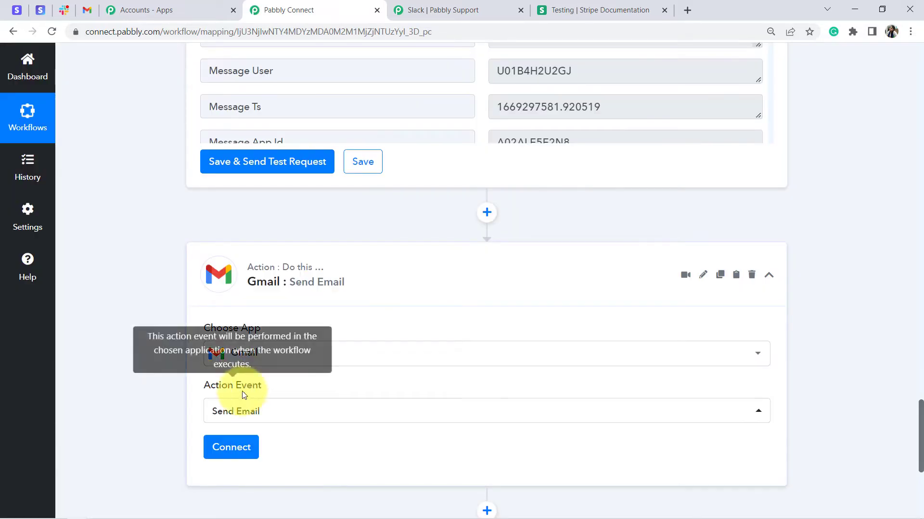
Connect the Gmail action through a new connection, choosing the second listed Google account and granting Pabbly Connect access.
{"action": "left_click_drag", "start_coordinate": [920, 431], "coordinate": [919, 471]}
{"action": "left_click", "coordinate": [234, 191]}
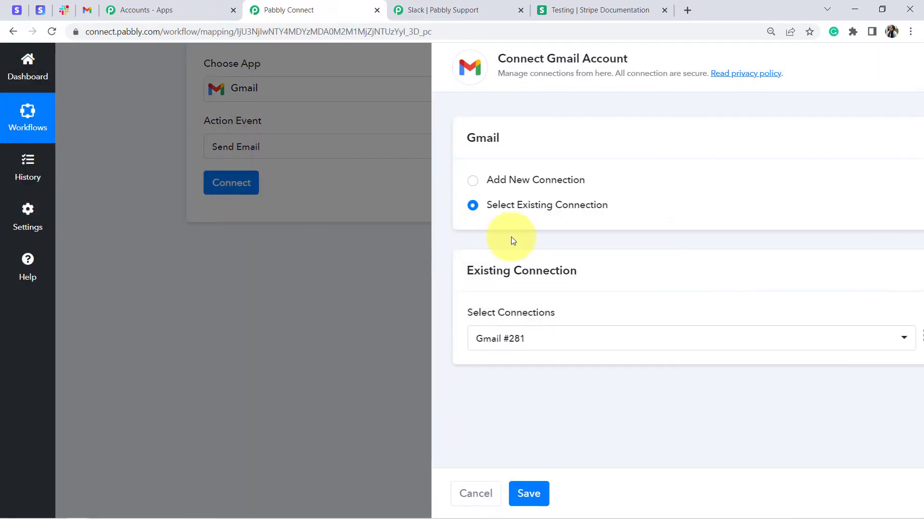
{"action": "left_click", "coordinate": [507, 182]}
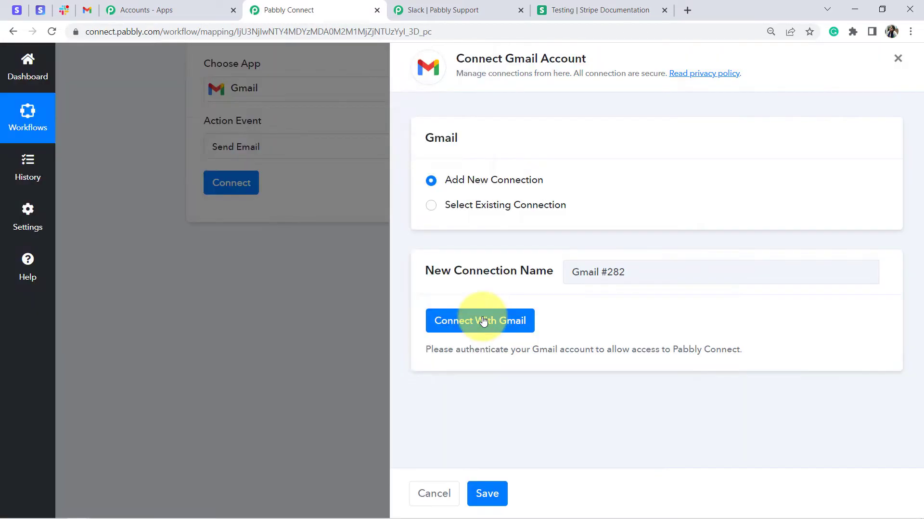
{"action": "left_click", "coordinate": [484, 321]}
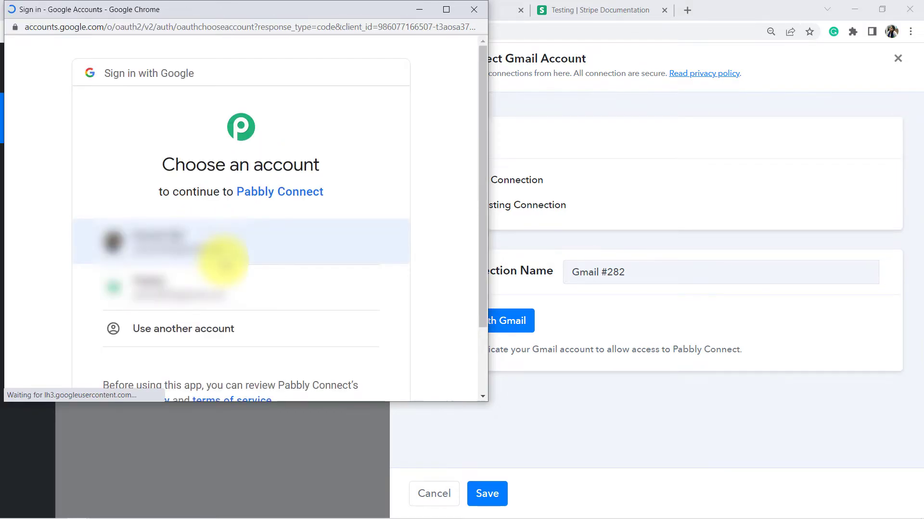
{"action": "left_click", "coordinate": [175, 279]}
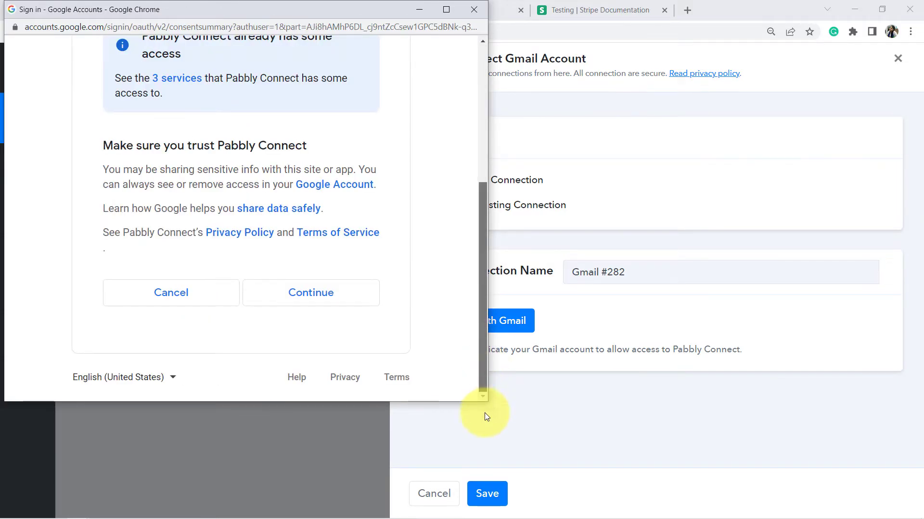
{"action": "left_click", "coordinate": [331, 300]}
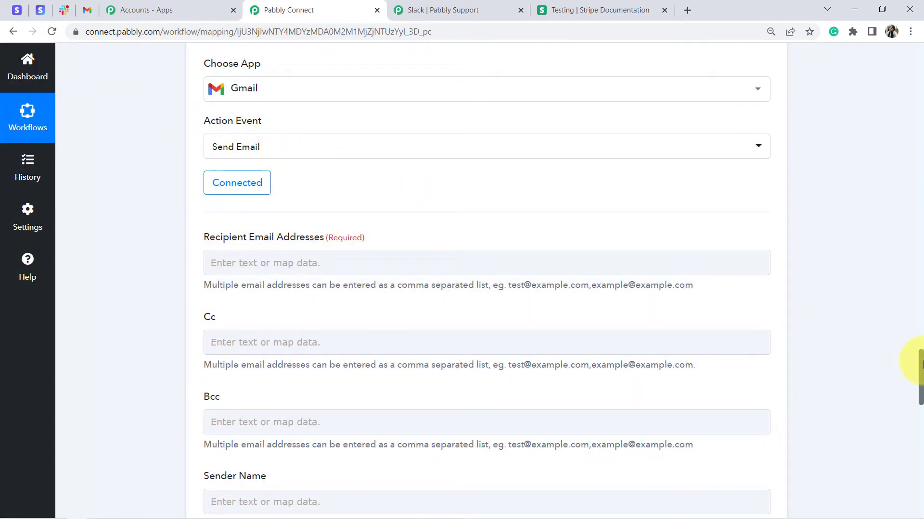
Map the recipient email address to the Stripe Last Payment Error Payment Method Billing Details Email field.
{"action": "mouse_move", "coordinate": [921, 371]}
{"action": "left_mouse_down"}
{"action": "mouse_move", "coordinate": [921, 390]}
{"action": "mouse_move", "coordinate": [921, 359]}
{"action": "mouse_move", "coordinate": [921, 378]}
{"action": "left_mouse_up"}
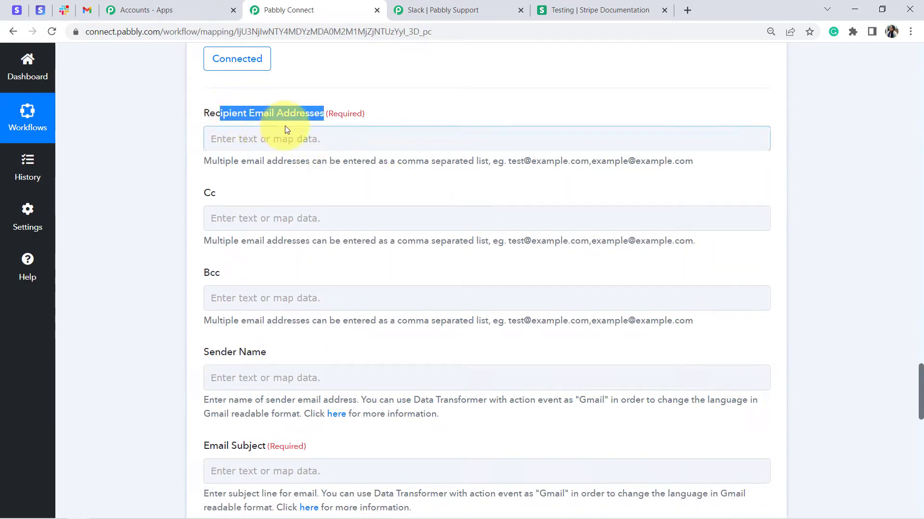
{"action": "left_click", "coordinate": [254, 138]}
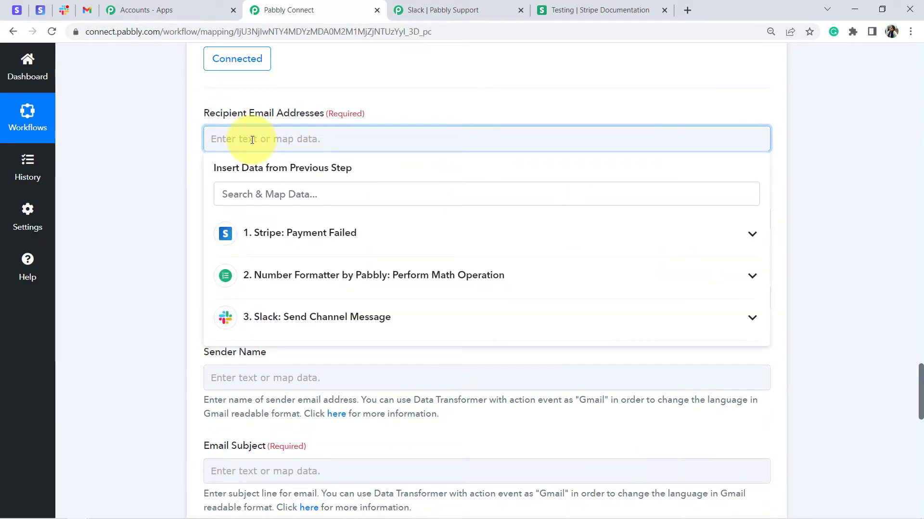
{"action": "left_click", "coordinate": [317, 238]}
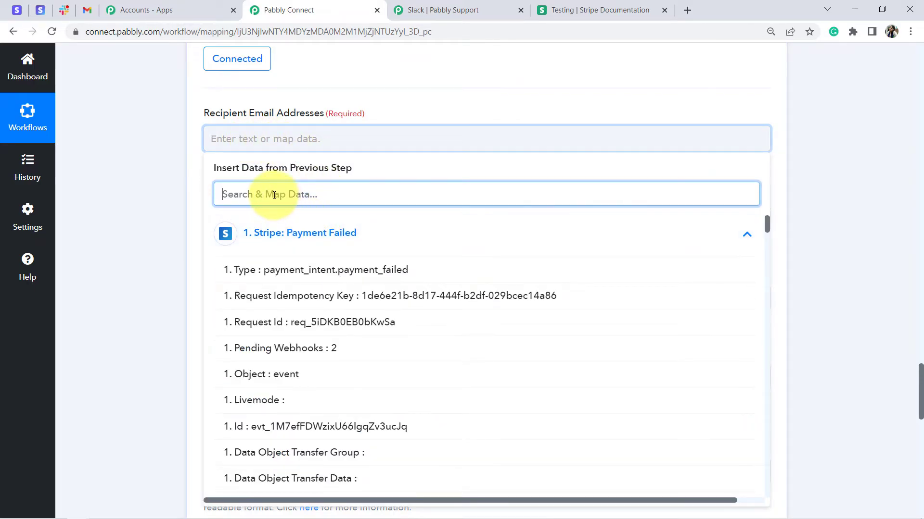
{"action": "type", "text": "@"}
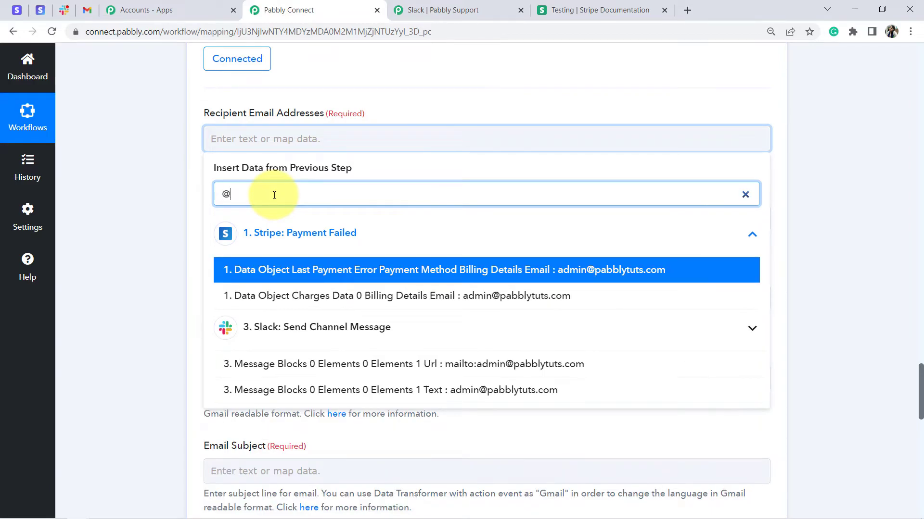
{"action": "left_click", "coordinate": [619, 271]}
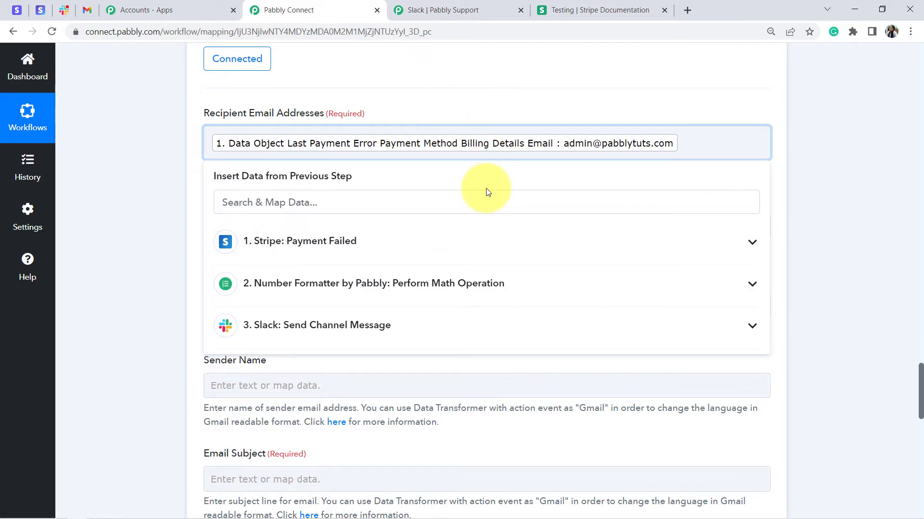
{"action": "left_click", "coordinate": [176, 247]}
{"action": "left_click_drag", "start_coordinate": [521, 169], "coordinate": [542, 167]}
{"action": "double_click", "coordinate": [610, 170]}
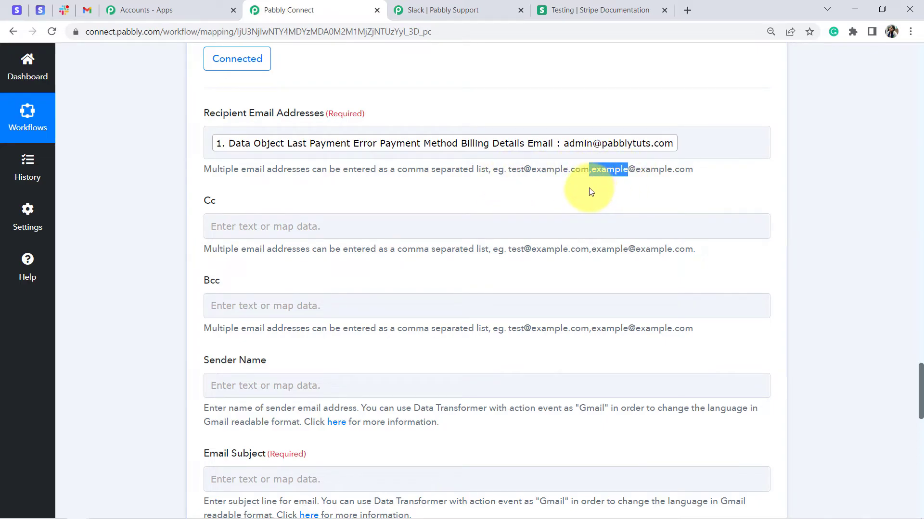
{"action": "left_click", "coordinate": [181, 211]}
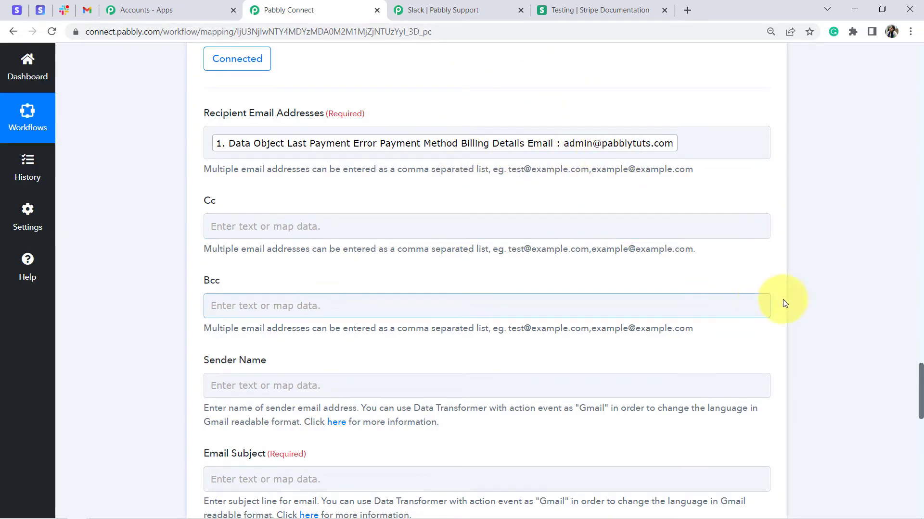
Set the sender name to "Pabbly Team" and the email subject to "Your recent payment is failed".
{"action": "left_click_drag", "start_coordinate": [921, 371], "coordinate": [920, 391]}
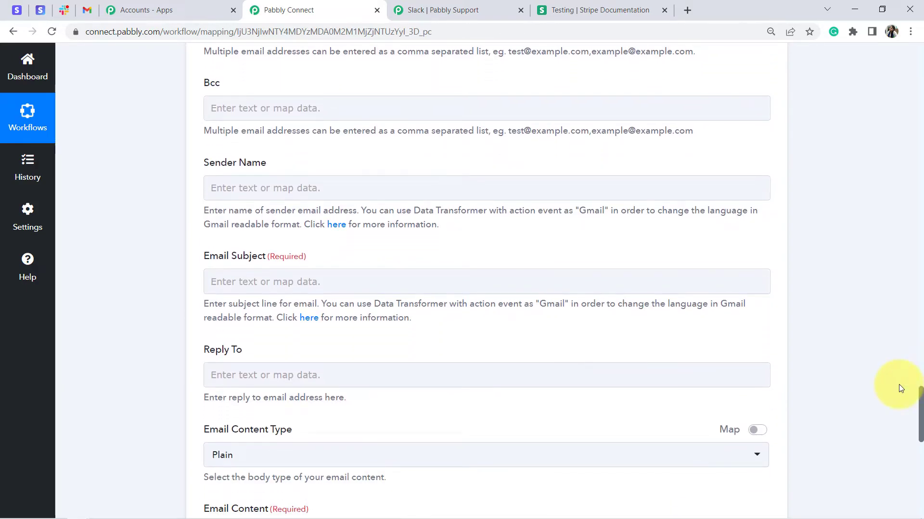
{"action": "left_click", "coordinate": [226, 188]}
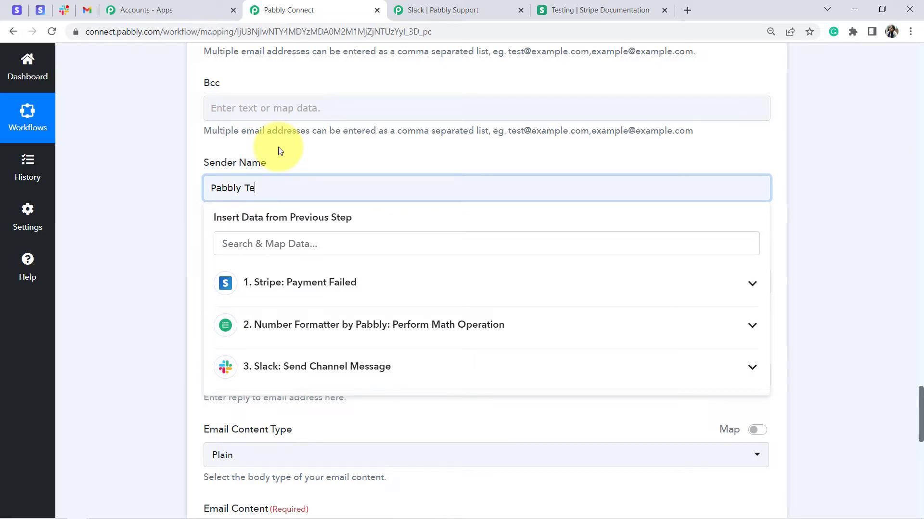
{"action": "left_click", "coordinate": [164, 259]}
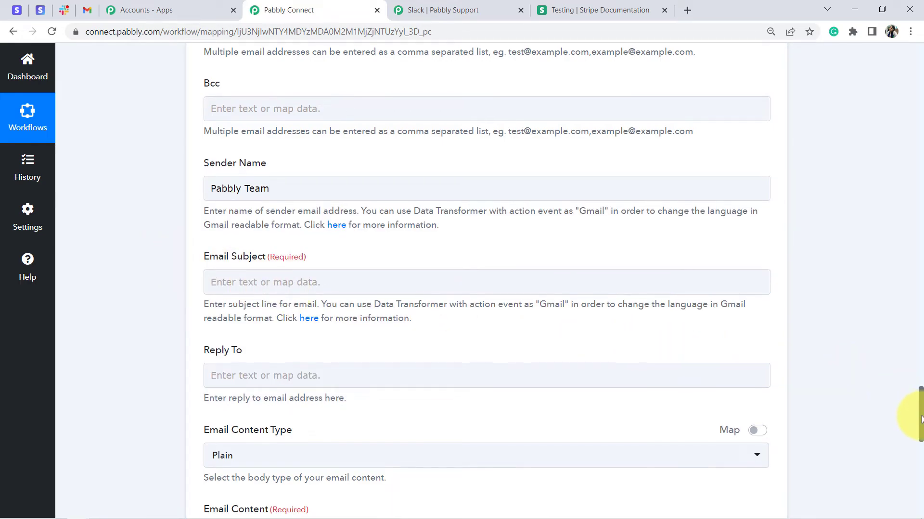
{"action": "scroll", "coordinate": [920, 416], "scroll_direction": "down", "scroll_amount": 3}
{"action": "left_click", "coordinate": [239, 143]}
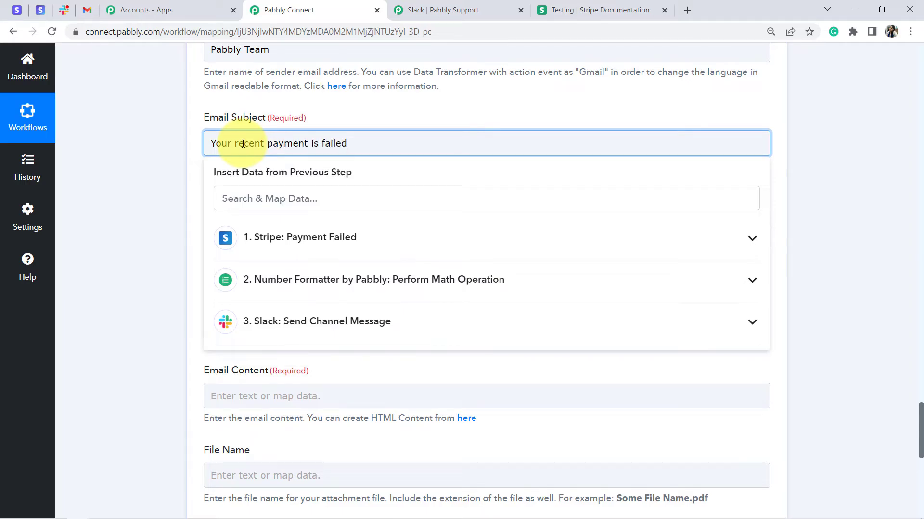
{"action": "left_click", "coordinate": [149, 224]}
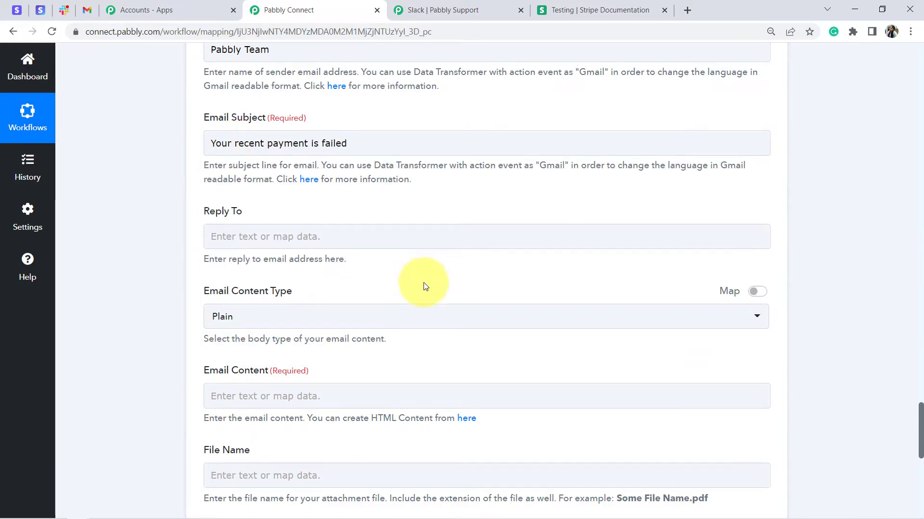
Check the email content type options and keep Plain.
{"action": "left_click_drag", "start_coordinate": [919, 425], "coordinate": [920, 439]}
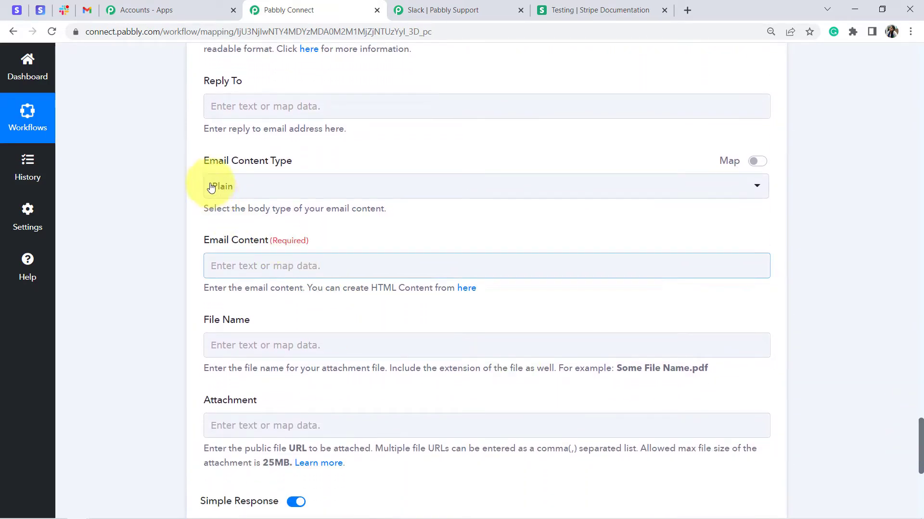
{"action": "left_click", "coordinate": [284, 187]}
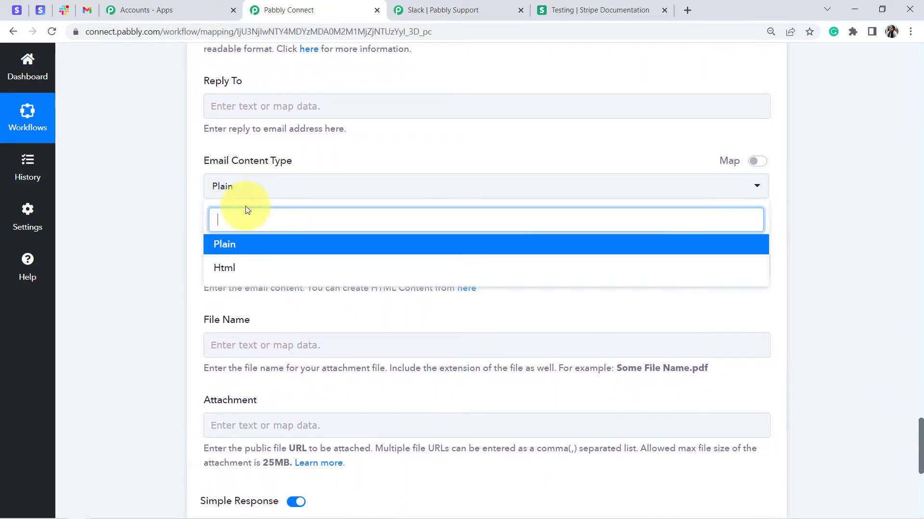
{"action": "left_click", "coordinate": [110, 287]}
Copy the customer message starting "Hey Demo Customer," from the Notepad email template and paste it into the Gmail action's email content.
{"action": "left_click", "coordinate": [272, 265]}
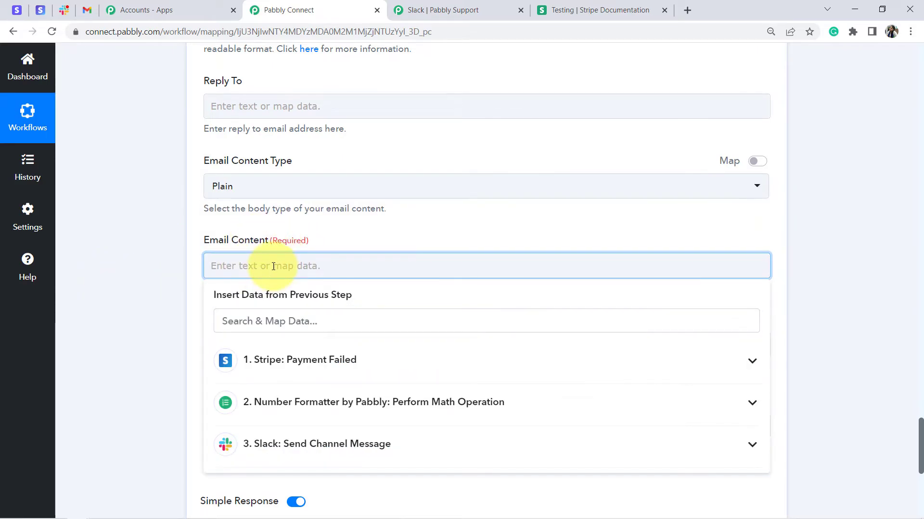
{"action": "mouse_move", "coordinate": [162, 512]}
{"action": "mouse_move", "coordinate": [99, 512]}
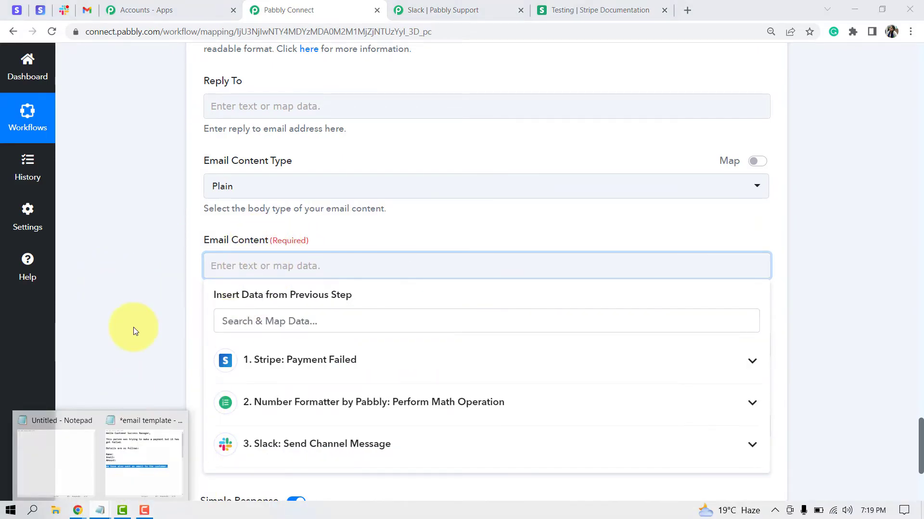
{"action": "left_click", "coordinate": [135, 457]}
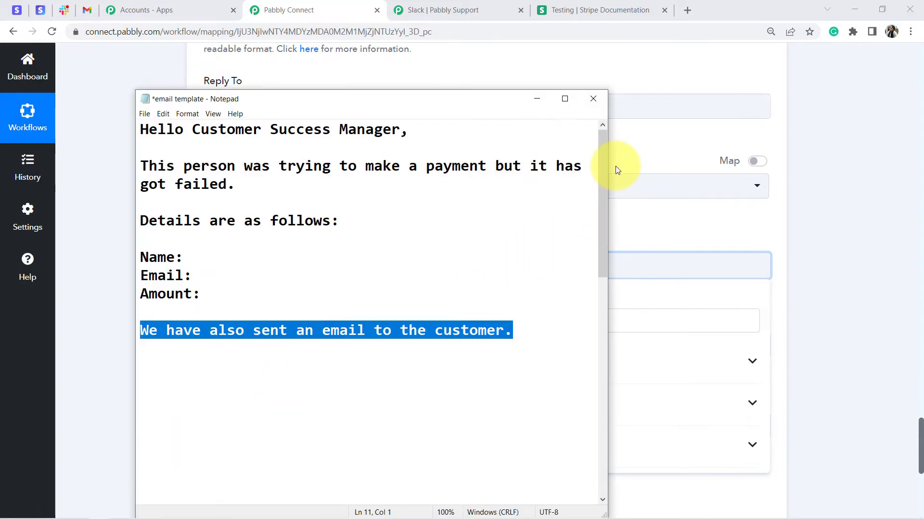
{"action": "left_click_drag", "start_coordinate": [607, 167], "coordinate": [582, 383]}
{"action": "left_click_drag", "start_coordinate": [140, 166], "coordinate": [319, 439]}
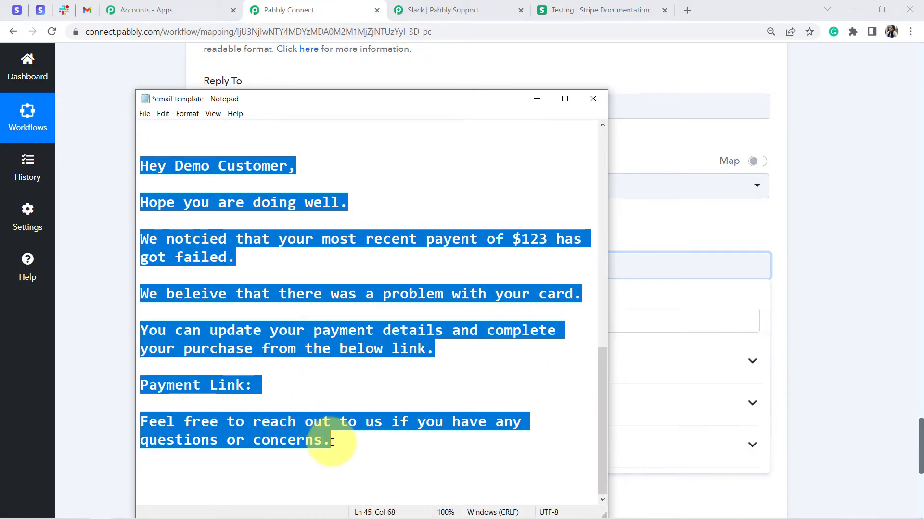
{"action": "left_click", "coordinate": [103, 316]}
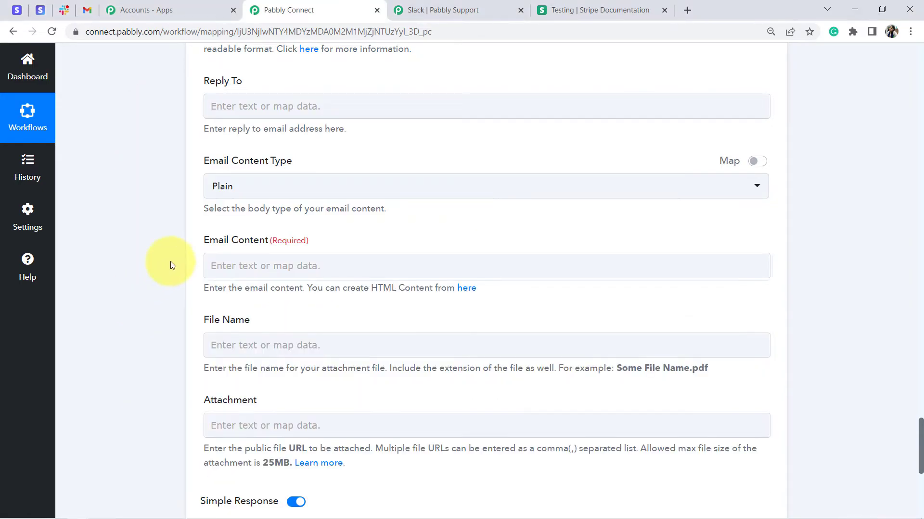
{"action": "left_click", "coordinate": [227, 275]}
{"action": "type", "text": "Hey Demo Customer, Hope you are doing well. We notcied that your most recent payent of $123 has got failed. We beleive that there was a problem with your card. You can update your payment details and complete your purchase from the below link. Payment Link: Feel free to reach out to us if you have any questions or concerns."}
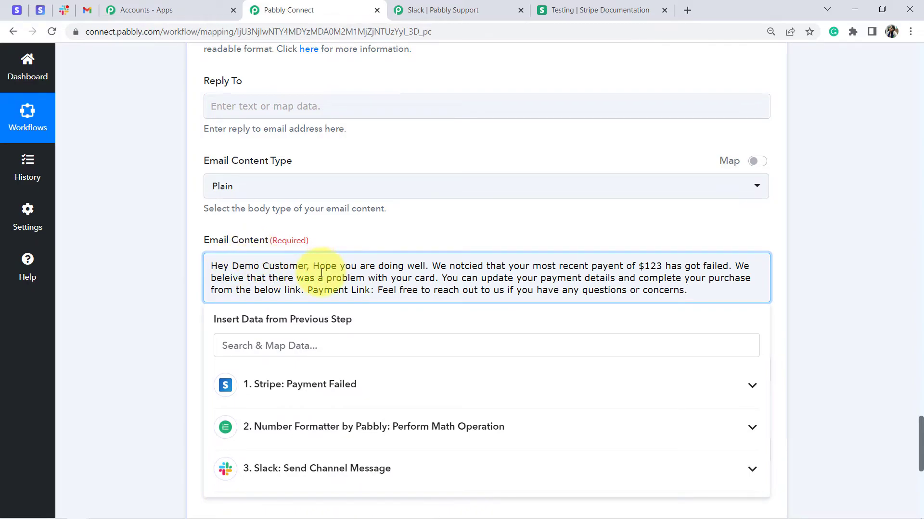
Separate "Hey Demo Customer," and "Hope you are doing well." into their own paragraphs with a blank line after each.
{"action": "key", "text": "Return"}
{"action": "key", "text": "Return"}
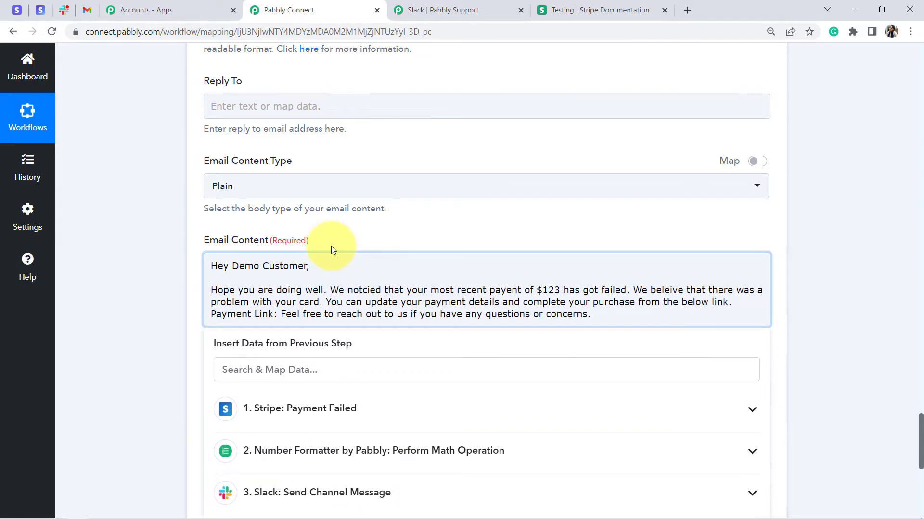
{"action": "left_click", "coordinate": [330, 290]}
{"action": "key", "text": "Return"}
{"action": "key", "text": "Return"}
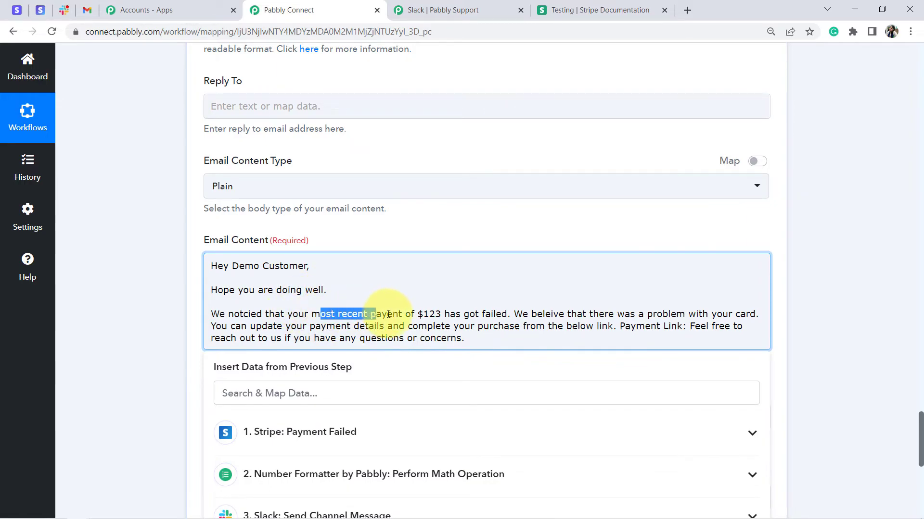
Delete the $123 amount from the email content and start a new paragraph at "We beleive that there was a problem".
{"action": "left_click", "coordinate": [416, 312]}
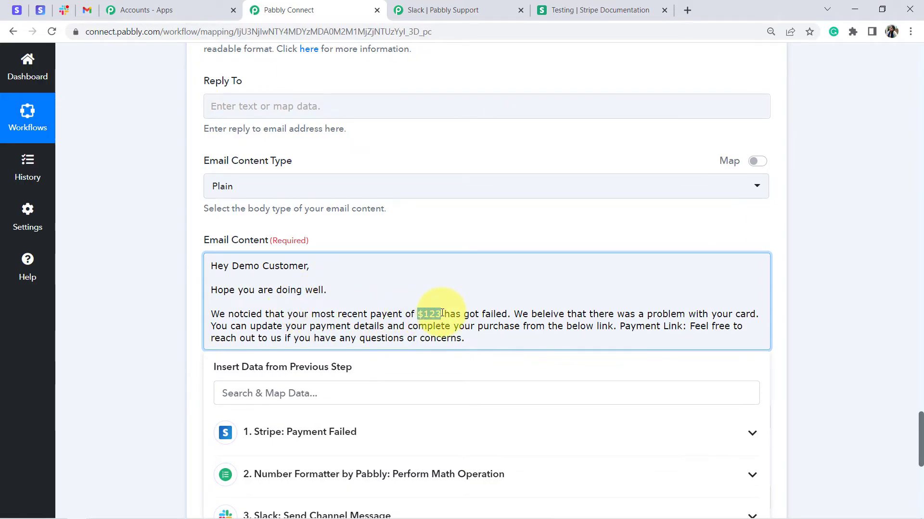
{"action": "key", "text": "BackSpace"}
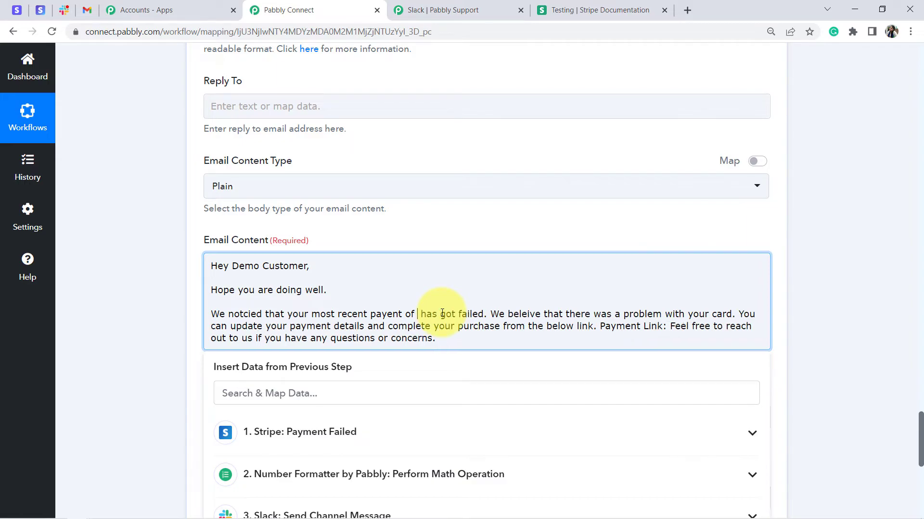
{"action": "left_click", "coordinate": [491, 314]}
{"action": "key", "text": "Return"}
{"action": "key", "text": "Return"}
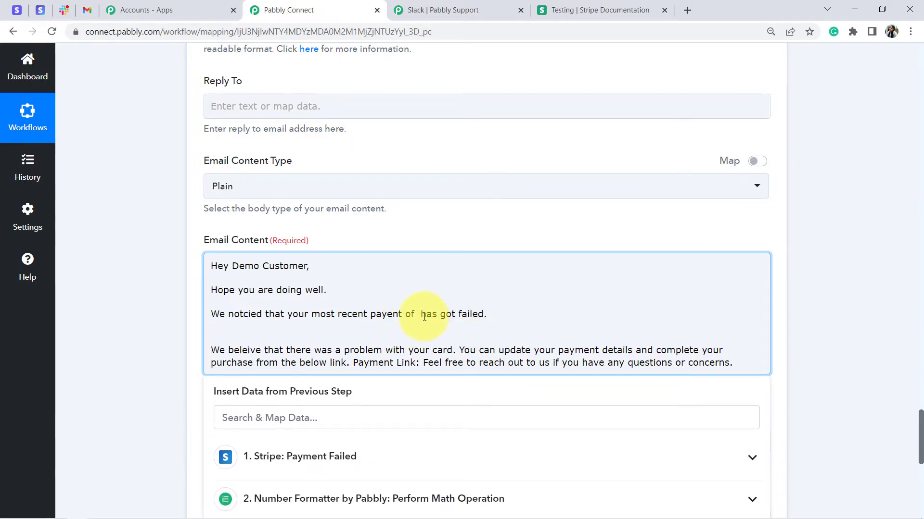
Copy the email text from "has got failed" to the end and remove it from the email content.
{"action": "left_click_drag", "start_coordinate": [422, 315], "coordinate": [726, 365]}
{"action": "key", "text": "ctrl+c"}
{"action": "key", "text": "BackSpace"}
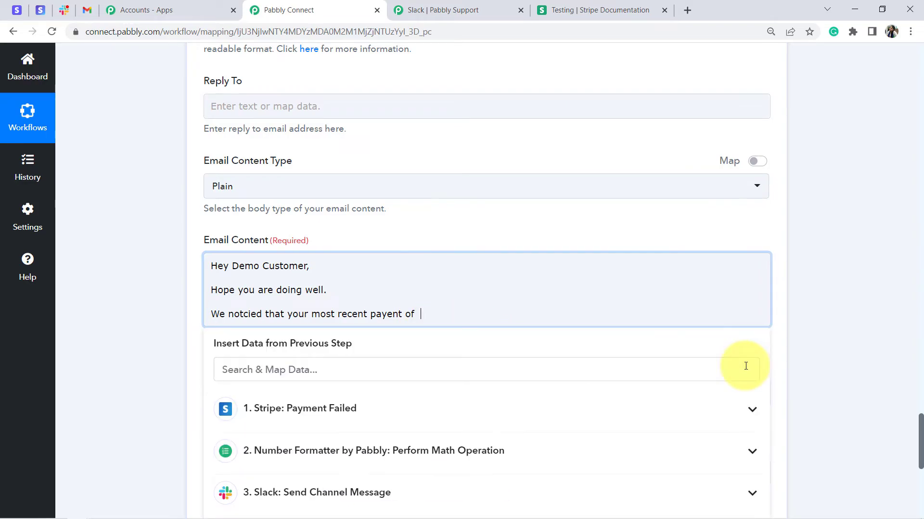
{"action": "left_click", "coordinate": [306, 371]}
{"action": "type", "text": "a"}
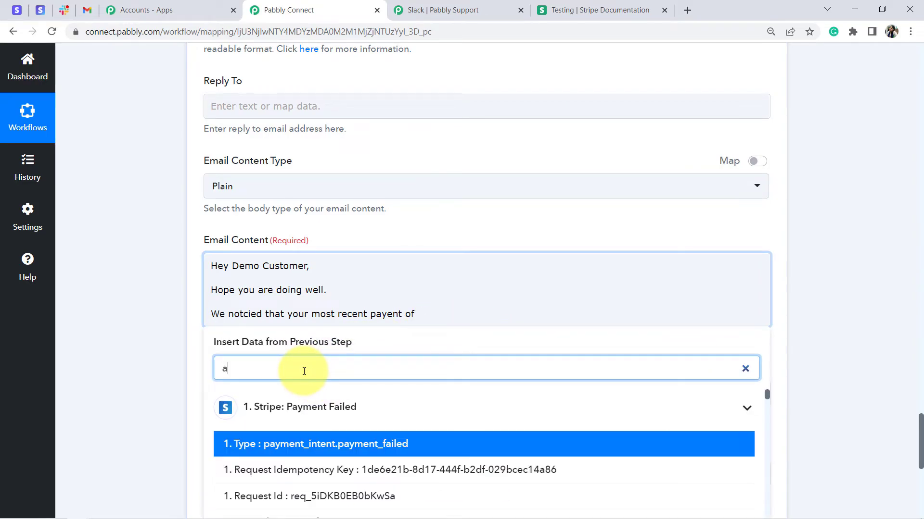
{"action": "type", "text": "mo"}
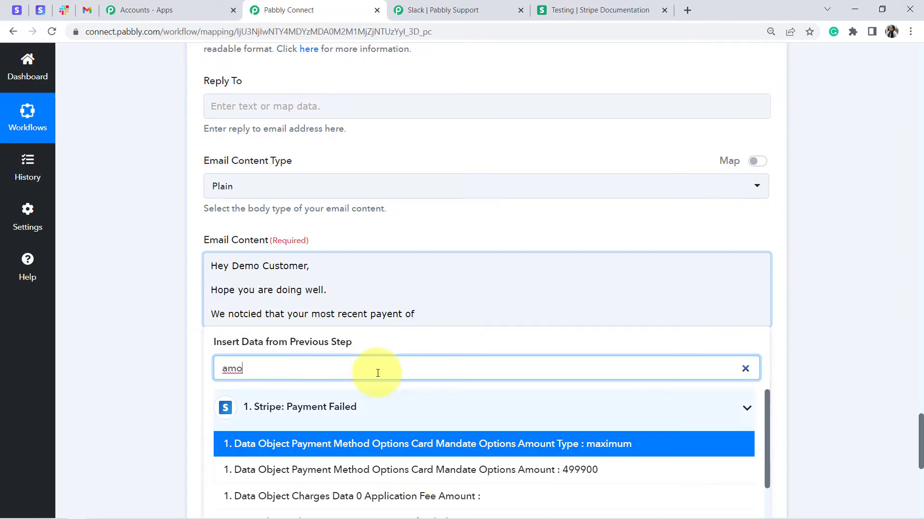
{"action": "key", "text": "BackSpace"}
{"action": "key", "text": "BackSpace"}
{"action": "key", "text": "BackSpace"}
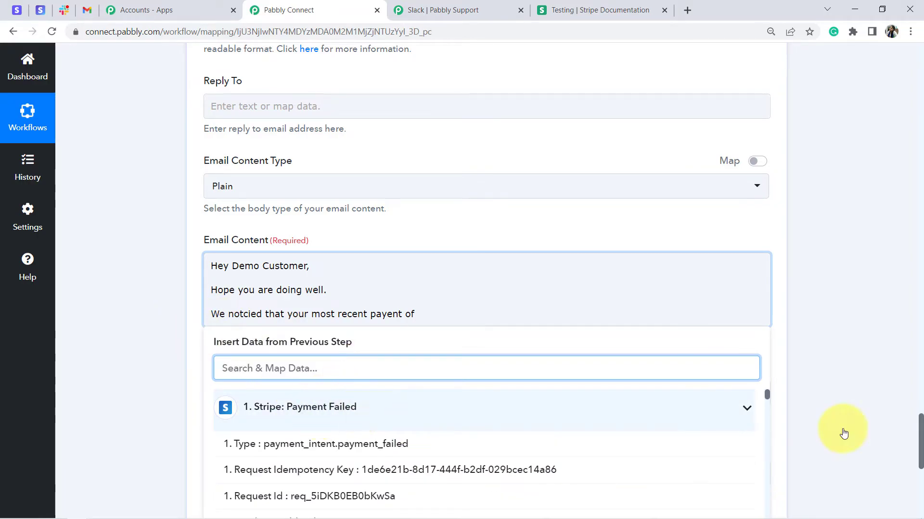
Map the Number Formatter step's Result after "payent of" in the email content and paste the copied remaining text behind it.
{"action": "left_click_drag", "start_coordinate": [921, 425], "coordinate": [920, 447]}
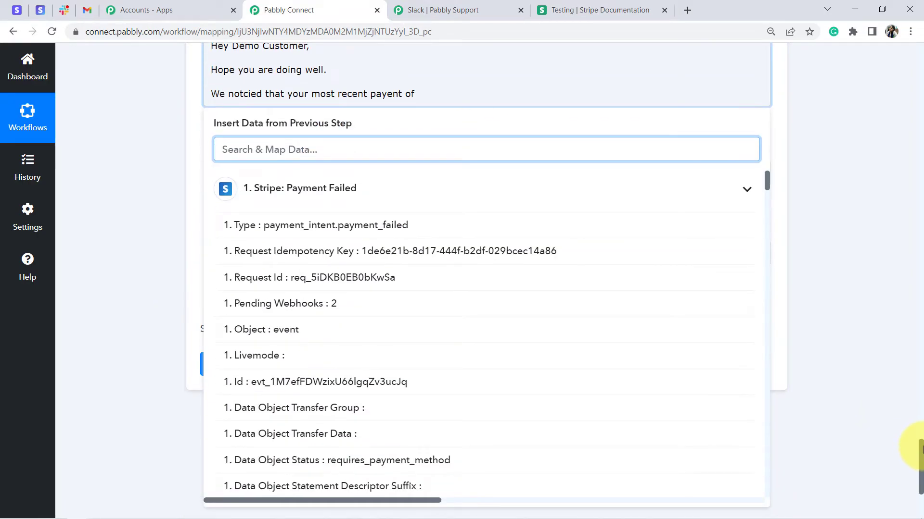
{"action": "left_click", "coordinate": [740, 189]}
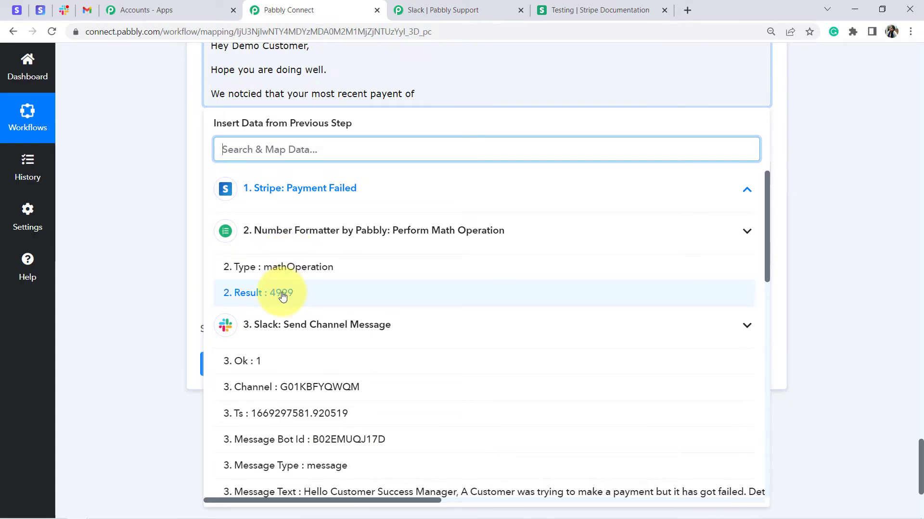
{"action": "left_click", "coordinate": [262, 293]}
{"action": "left_click", "coordinate": [176, 190]}
{"action": "left_click", "coordinate": [535, 104]}
{"action": "key", "text": "ctrl+v"}
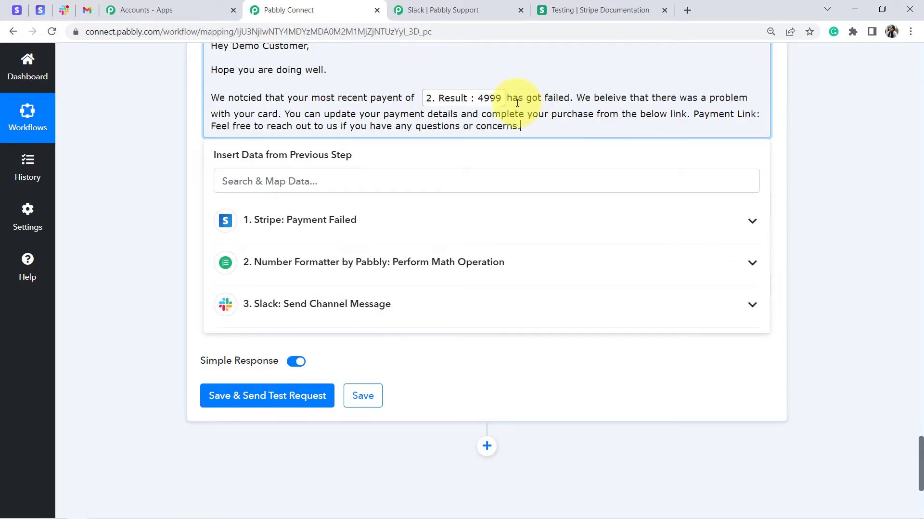
Start new paragraphs at "We beleive that there was a problem" and "You can update your payment details", each preceded by a blank line.
{"action": "key", "text": "Return"}
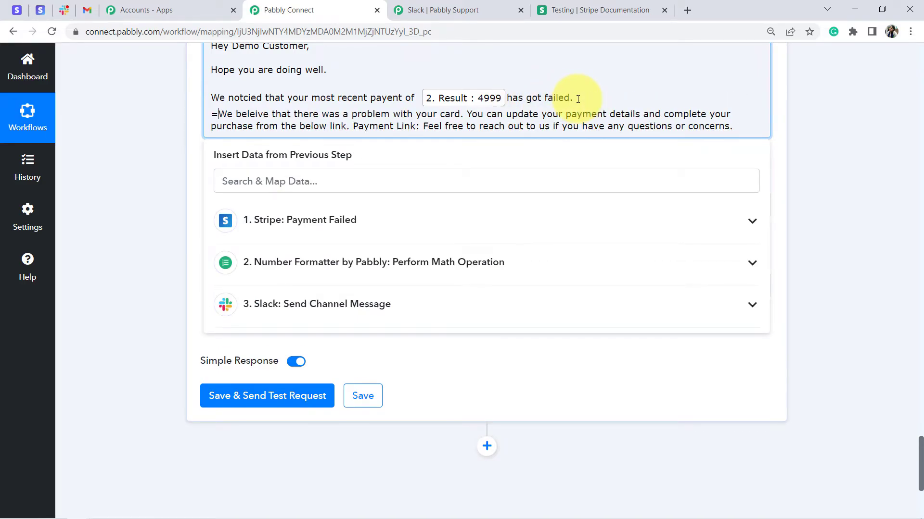
{"action": "key", "text": "Return"}
{"action": "key", "text": "BackSpace"}
{"action": "key", "text": "Return"}
{"action": "key", "text": "Return"}
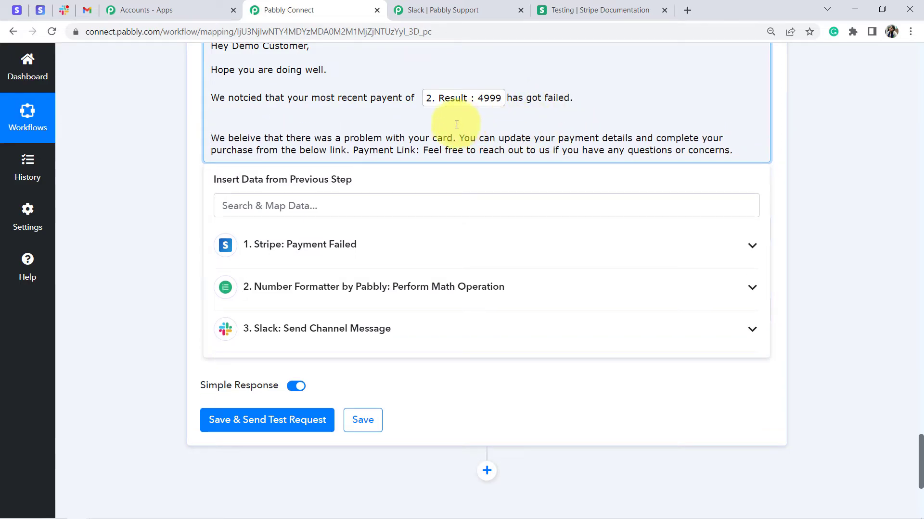
{"action": "key", "text": "BackSpace"}
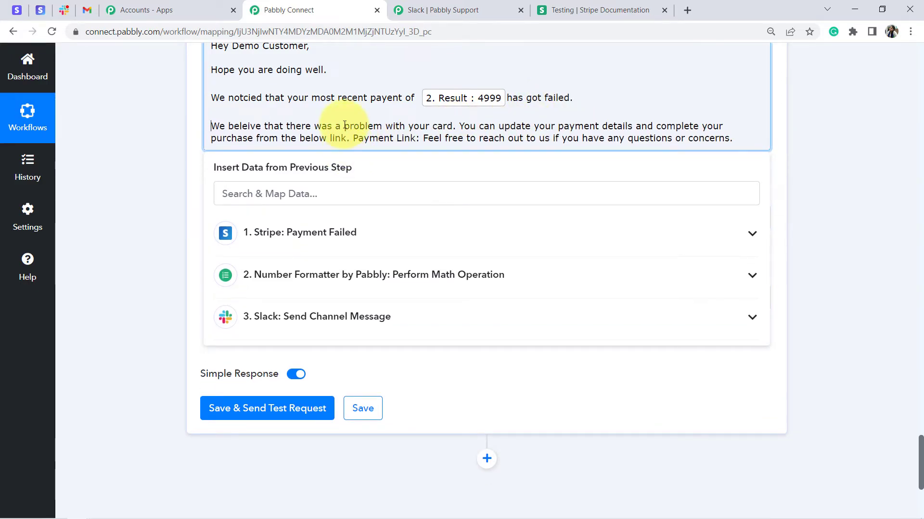
{"action": "left_click", "coordinate": [458, 126]}
{"action": "key", "text": "Return"}
{"action": "key", "text": "Return"}
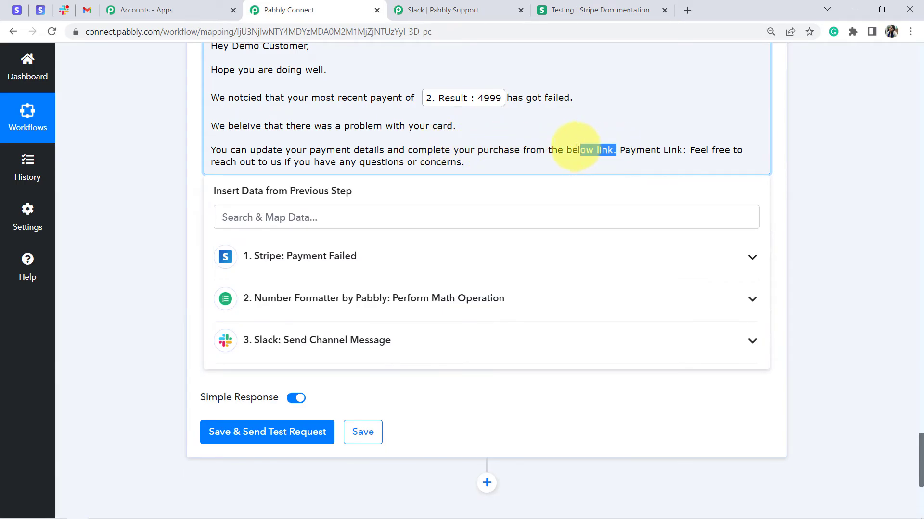
Remove "from the below link" and "Payment Link:" from the email content, and give "Feel free to reach out" its own paragraph.
{"action": "left_click_drag", "start_coordinate": [431, 152], "coordinate": [521, 150]}
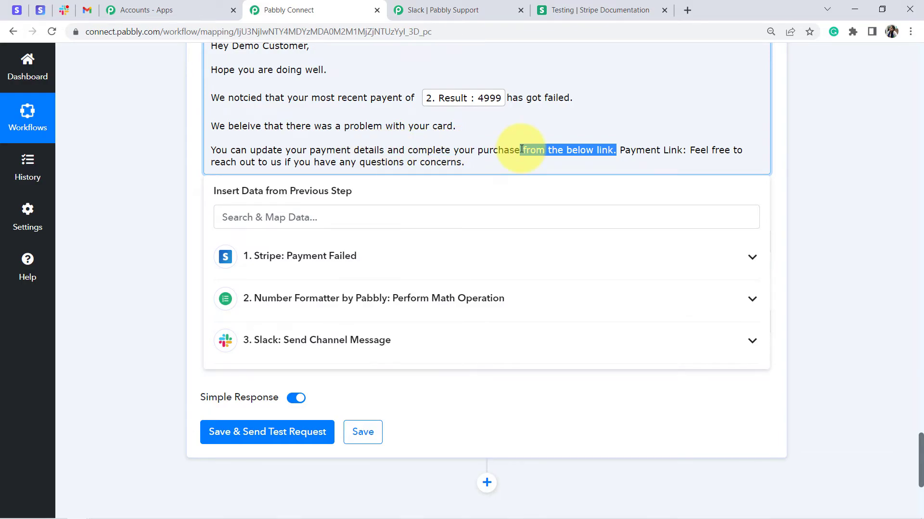
{"action": "key", "text": "BackSpace"}
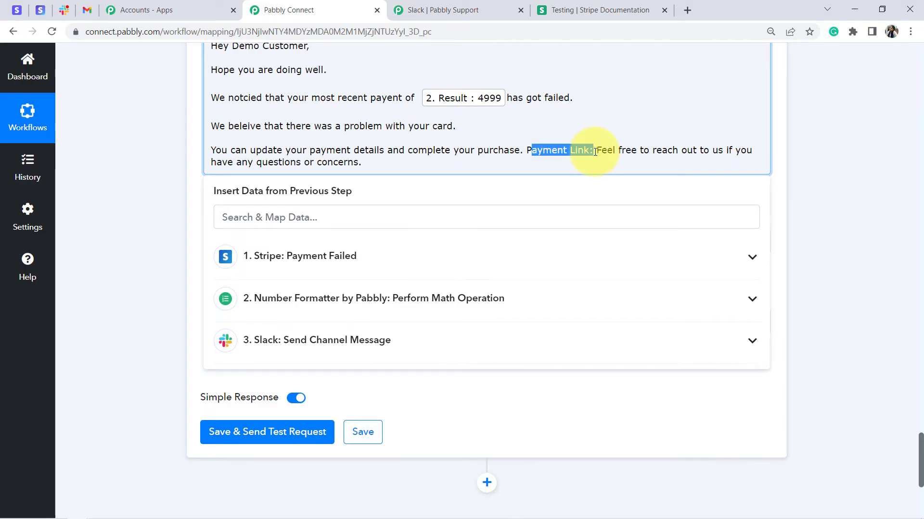
{"action": "key", "text": "BackSpace"}
{"action": "type", "text": "\\"}
{"action": "key", "text": "Return"}
{"action": "key", "text": "Return"}
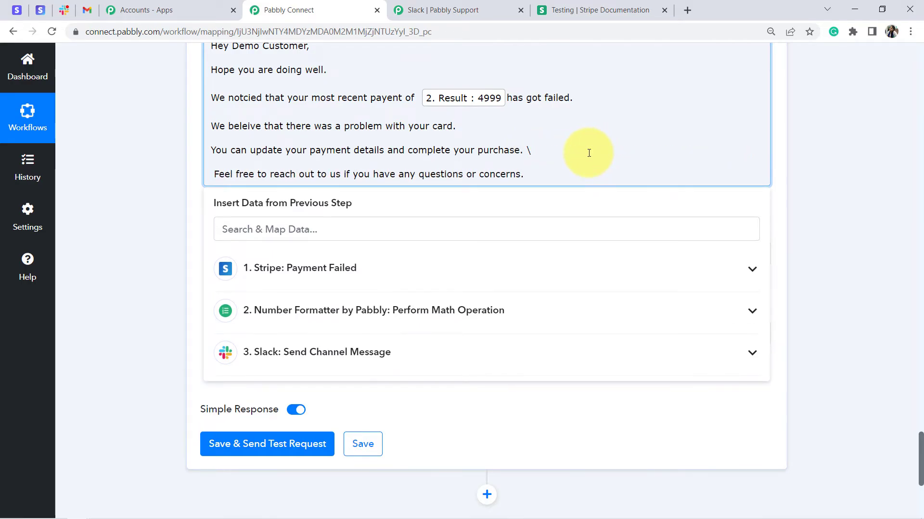
{"action": "key", "text": "Delete"}
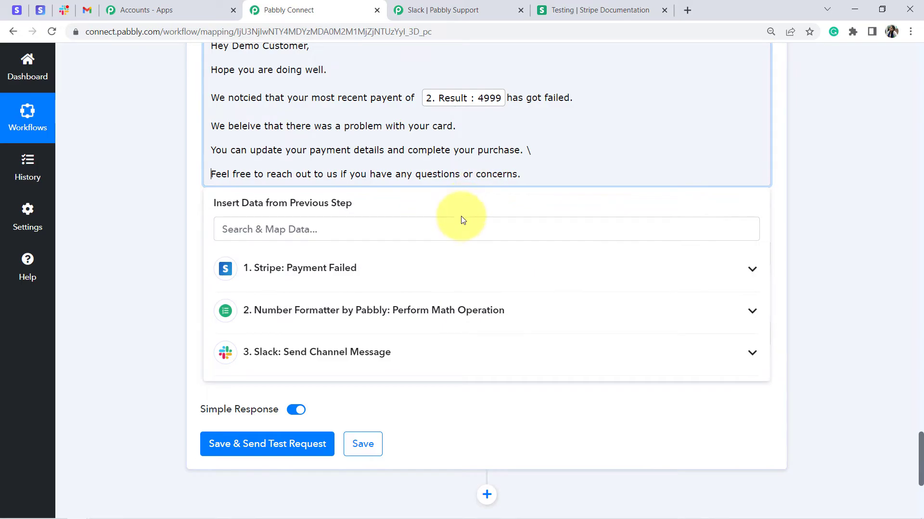
{"action": "key", "text": "Up"}
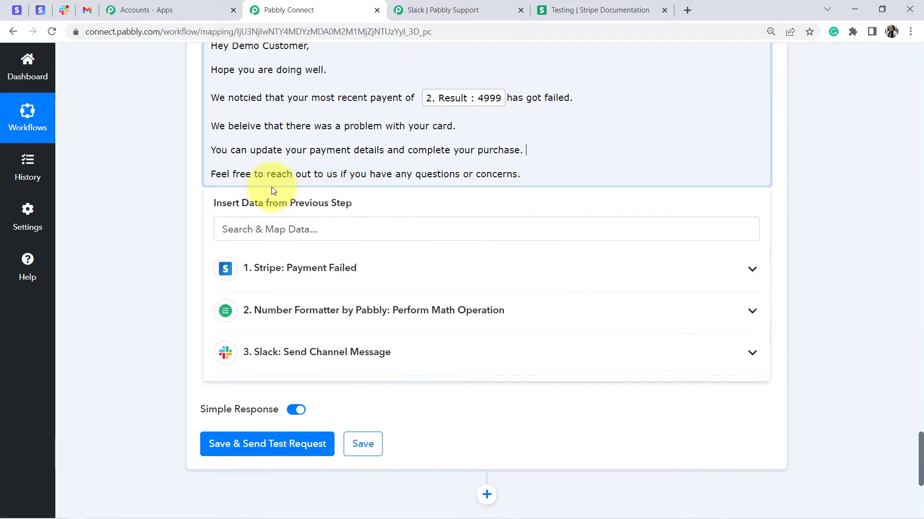
{"action": "left_click_drag", "start_coordinate": [254, 174], "coordinate": [422, 174]}
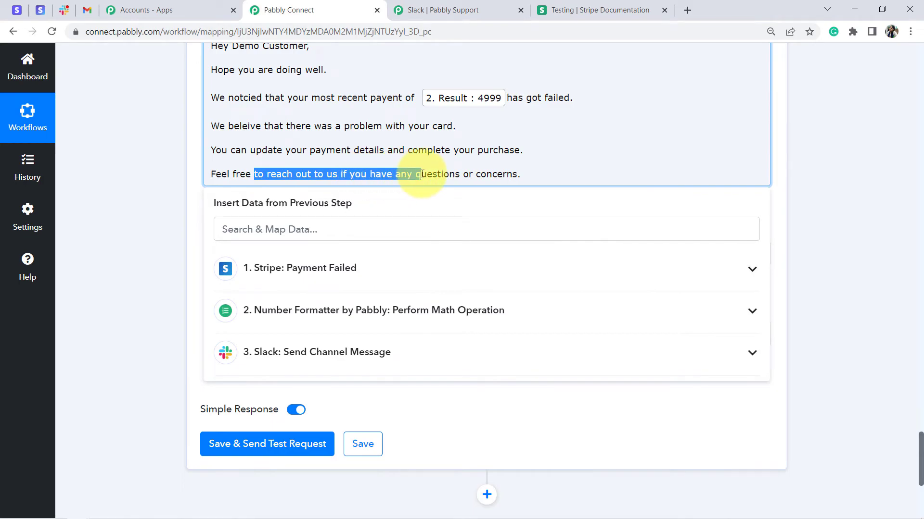
{"action": "left_click", "coordinate": [152, 276]}
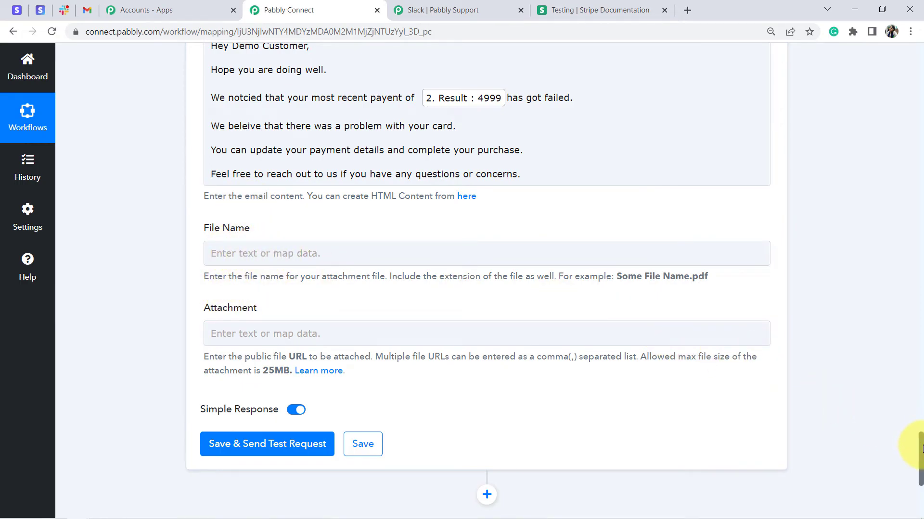
Expand the Stripe trigger's received response and search its fields for "link".
{"action": "left_click_drag", "start_coordinate": [920, 446], "coordinate": [920, 118]}
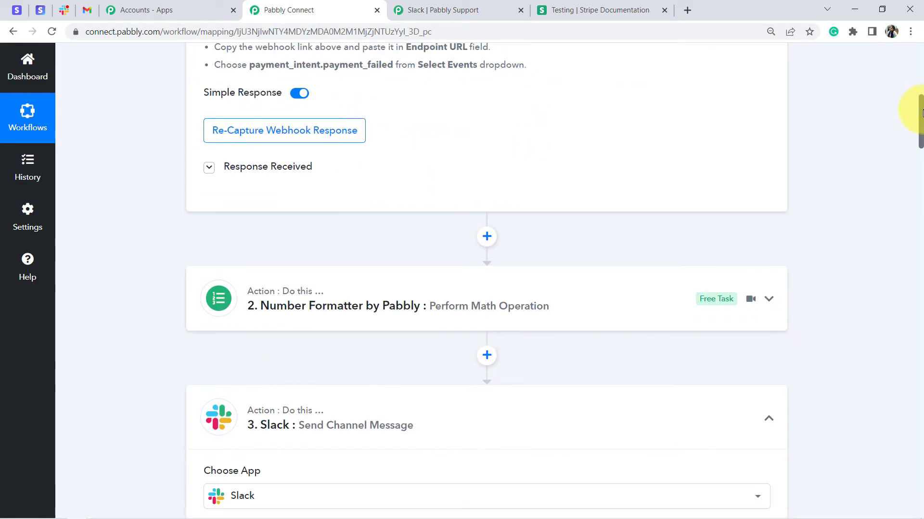
{"action": "left_click", "coordinate": [210, 169]}
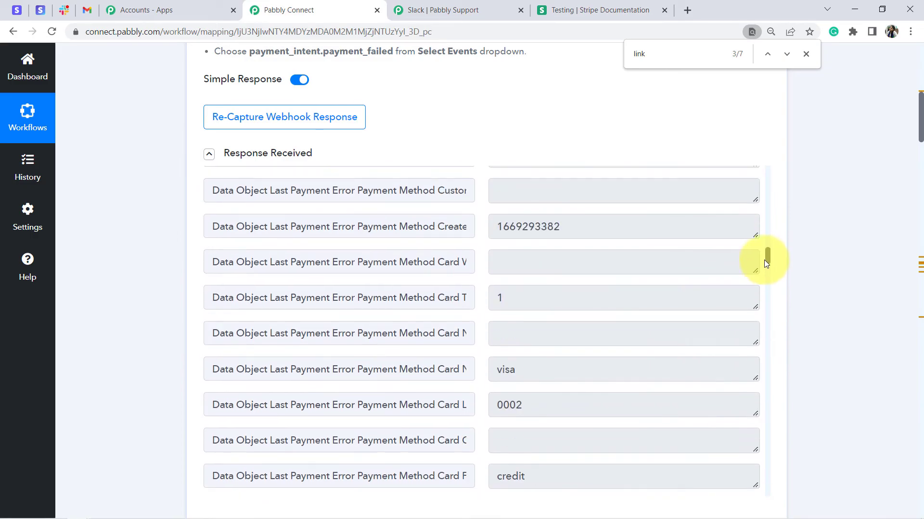
{"action": "left_click_drag", "start_coordinate": [766, 260], "coordinate": [766, 374]}
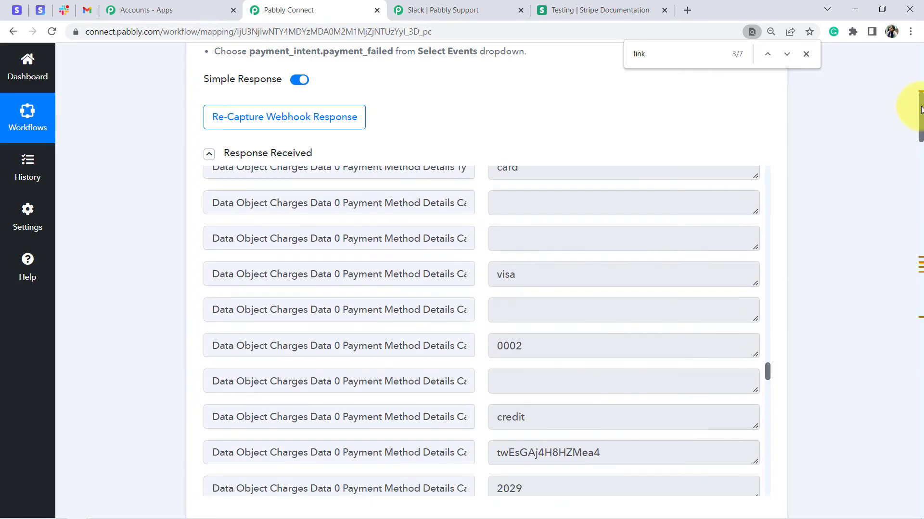
Check the Gmail inbox before testing, then save the Gmail action in Pabbly Connect and send a test request.
{"action": "left_click_drag", "start_coordinate": [919, 111], "coordinate": [920, 464]}
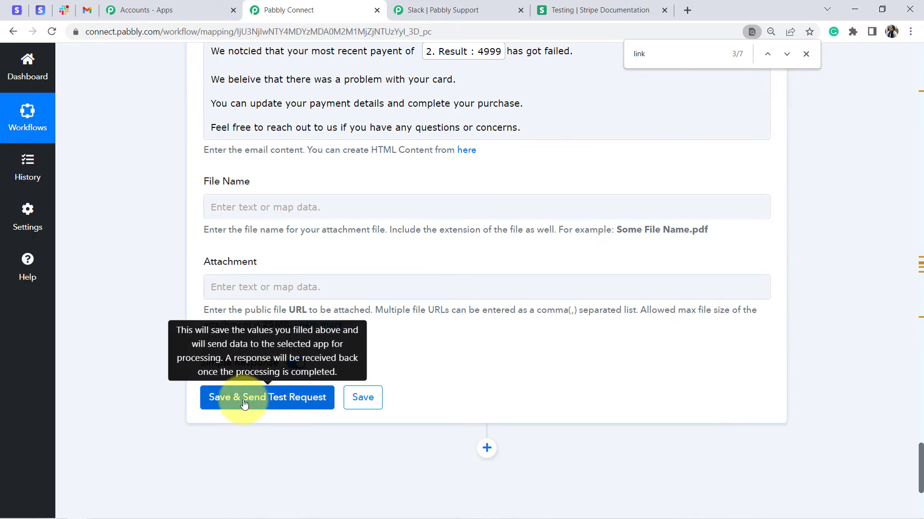
{"action": "left_click", "coordinate": [89, 13]}
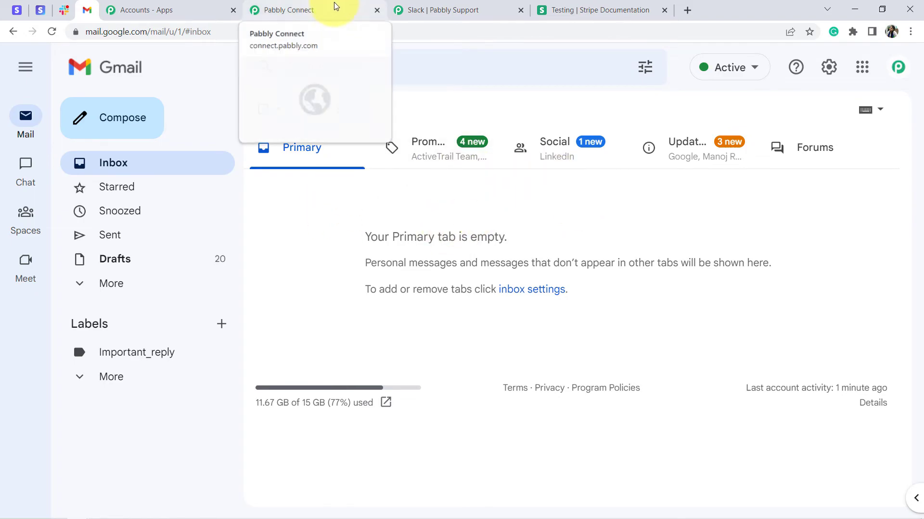
{"action": "left_click", "coordinate": [312, 7]}
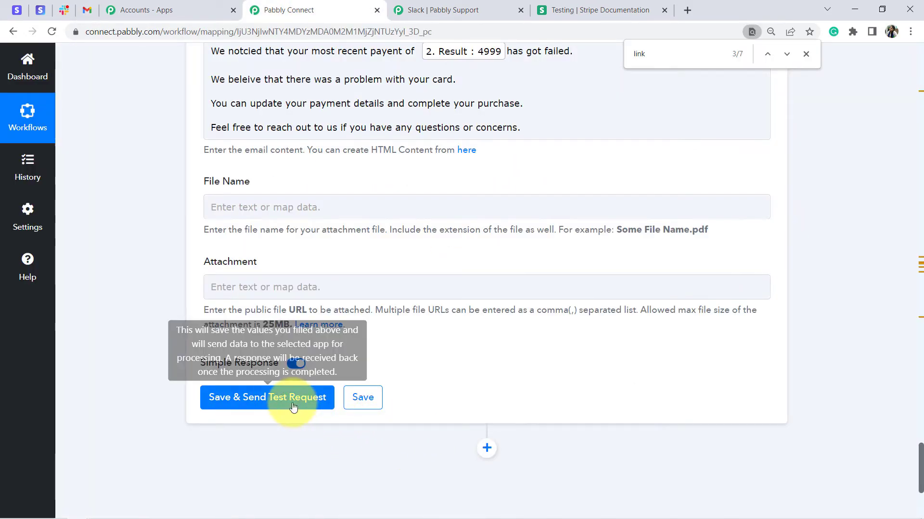
{"action": "left_click", "coordinate": [308, 398]}
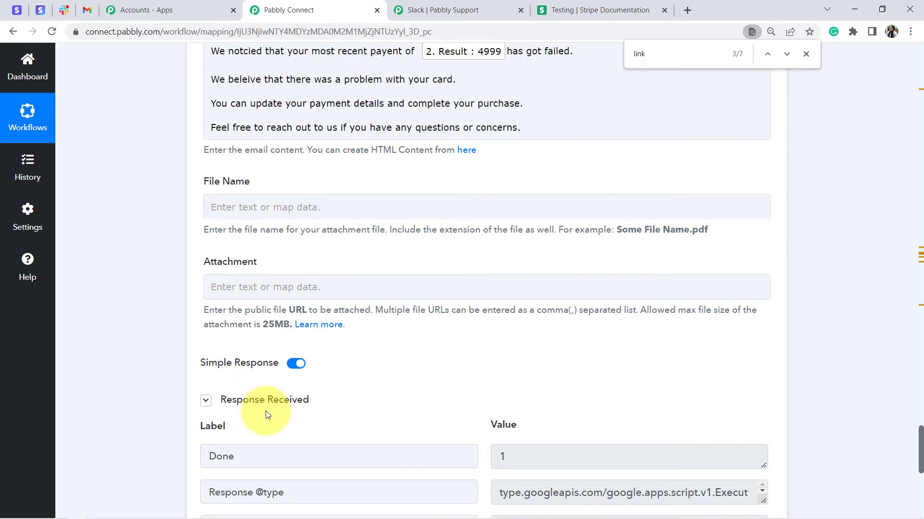
Switch to Gmail and reload the inbox to look for the test email.
{"action": "left_click", "coordinate": [85, 10]}
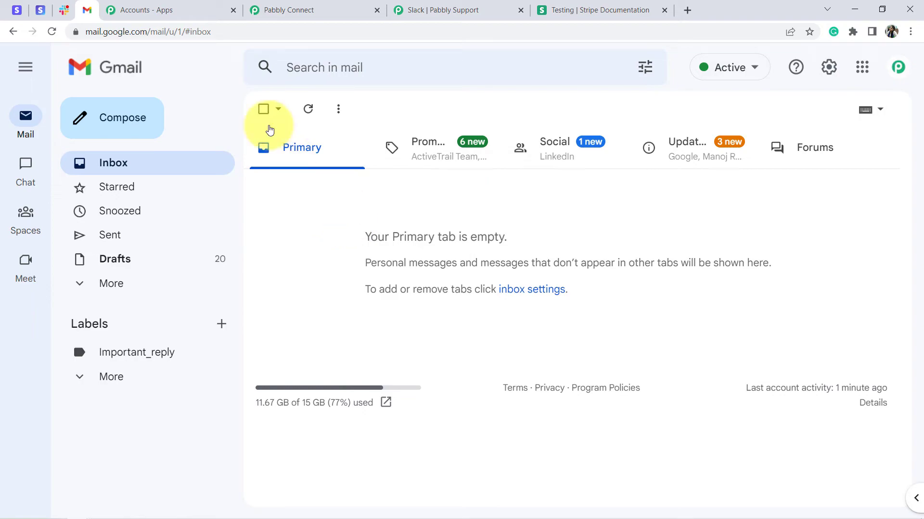
{"action": "left_click", "coordinate": [308, 111]}
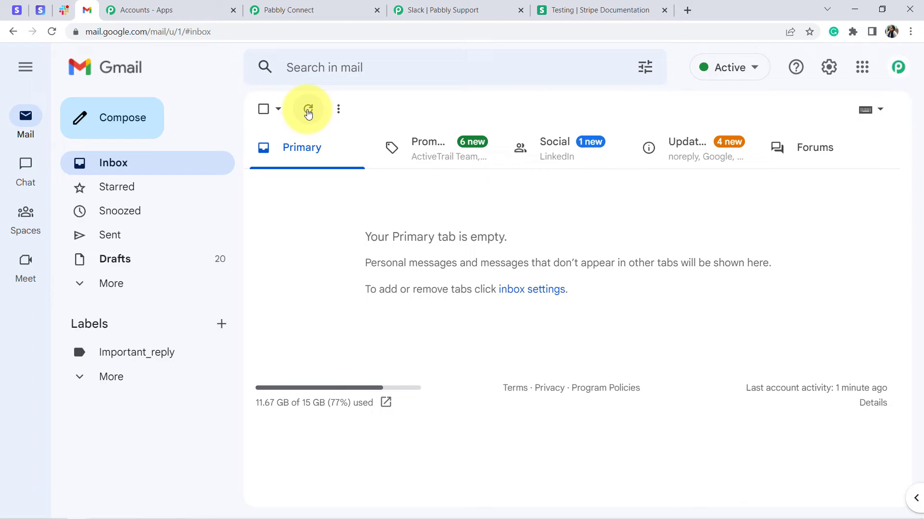
{"action": "left_click", "coordinate": [52, 32]}
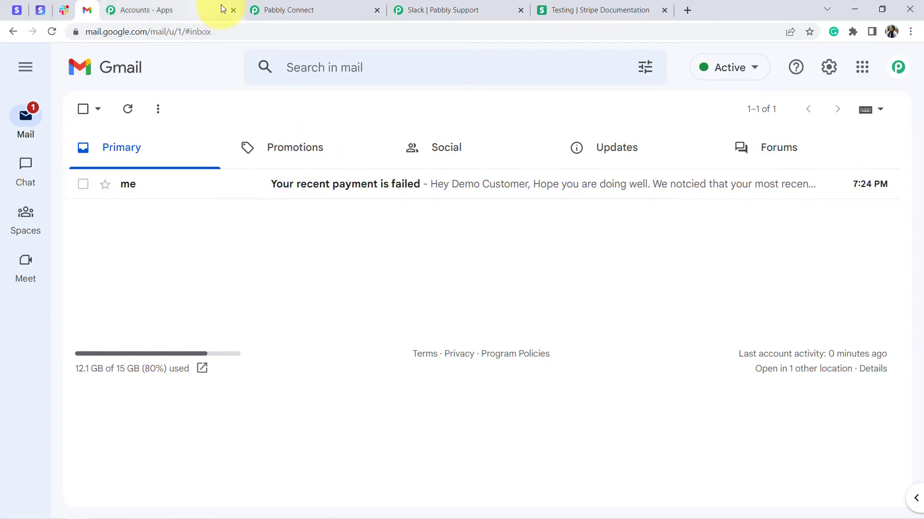
Review the Gmail action's email subject in Pabbly Connect and return to the Gmail inbox to compare it.
{"action": "left_click", "coordinate": [282, 6]}
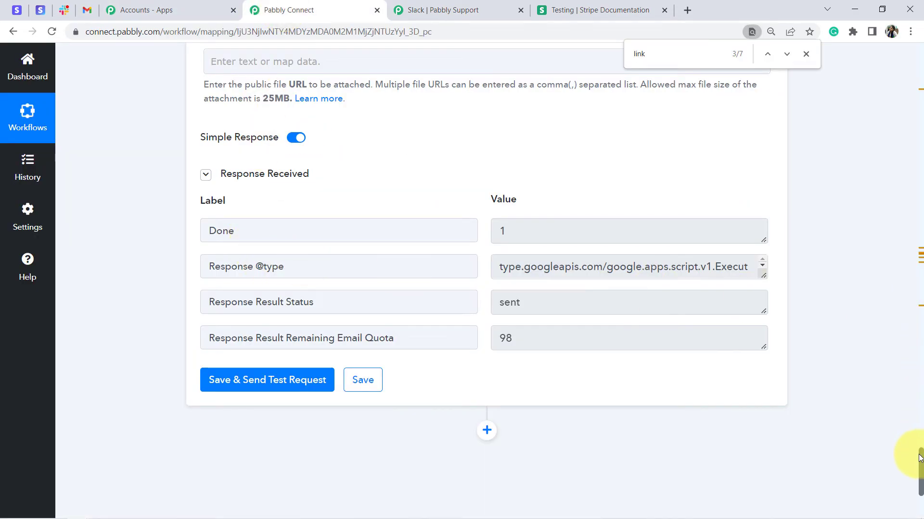
{"action": "left_click_drag", "start_coordinate": [921, 461], "coordinate": [921, 389]}
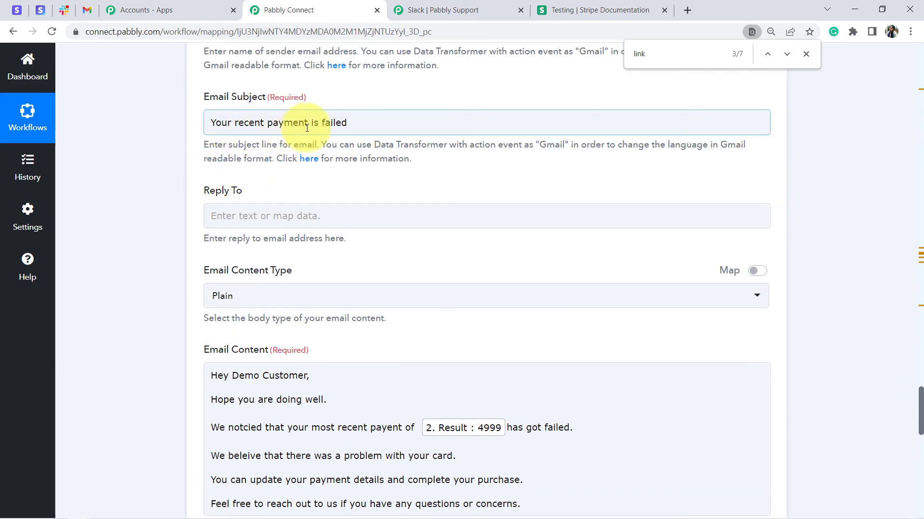
{"action": "left_click", "coordinate": [87, 10]}
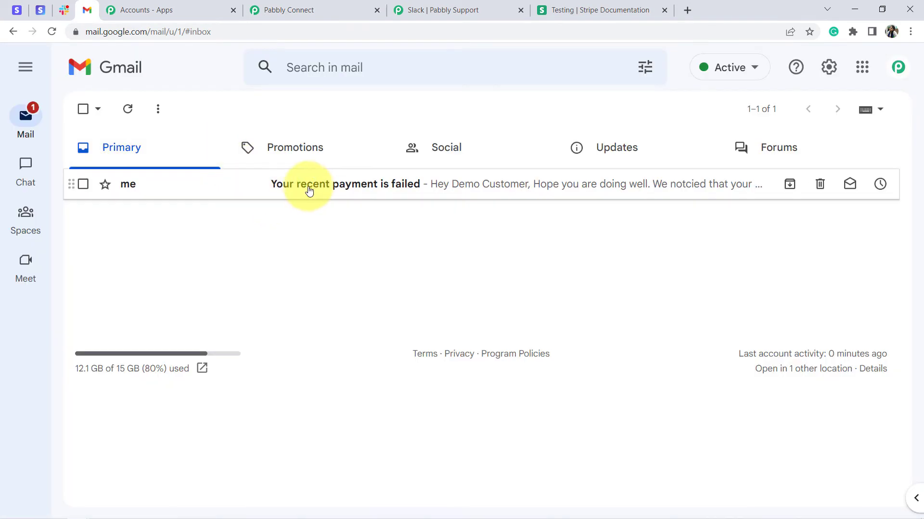
Open the "Your recent payment is failed" email and read through its greeting and payment failure message.
{"action": "left_click", "coordinate": [304, 186]}
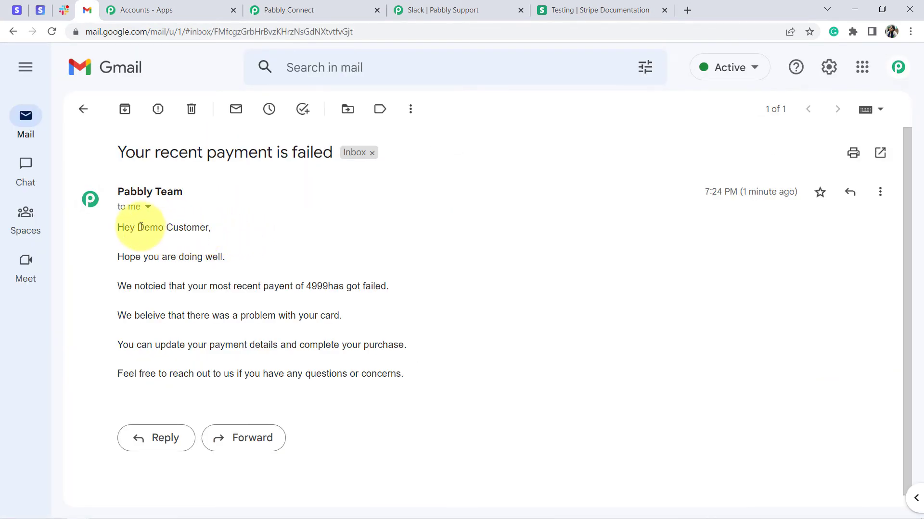
{"action": "left_click_drag", "start_coordinate": [140, 227], "coordinate": [191, 233]}
{"action": "left_click_drag", "start_coordinate": [139, 261], "coordinate": [208, 270]}
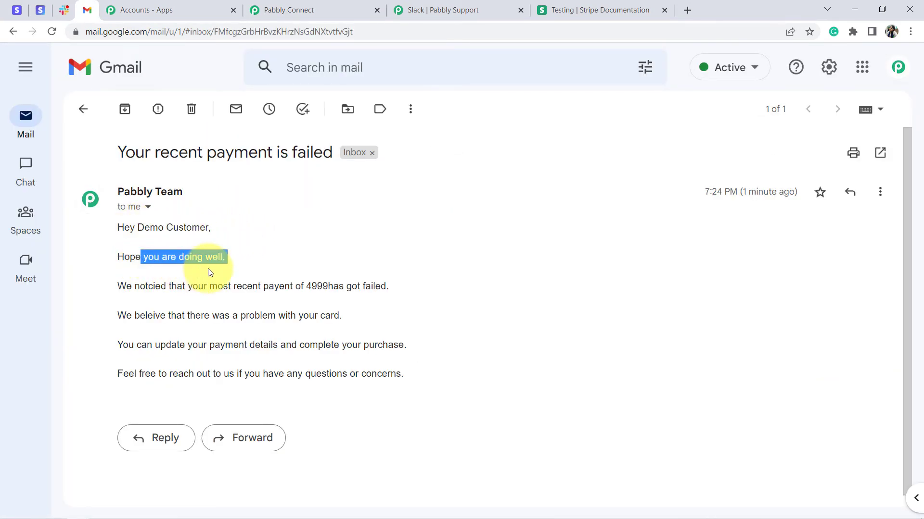
{"action": "mouse_move", "coordinate": [146, 287]}
{"action": "left_mouse_down"}
{"action": "mouse_move", "coordinate": [193, 299]}
{"action": "mouse_move", "coordinate": [144, 287]}
{"action": "left_mouse_up"}
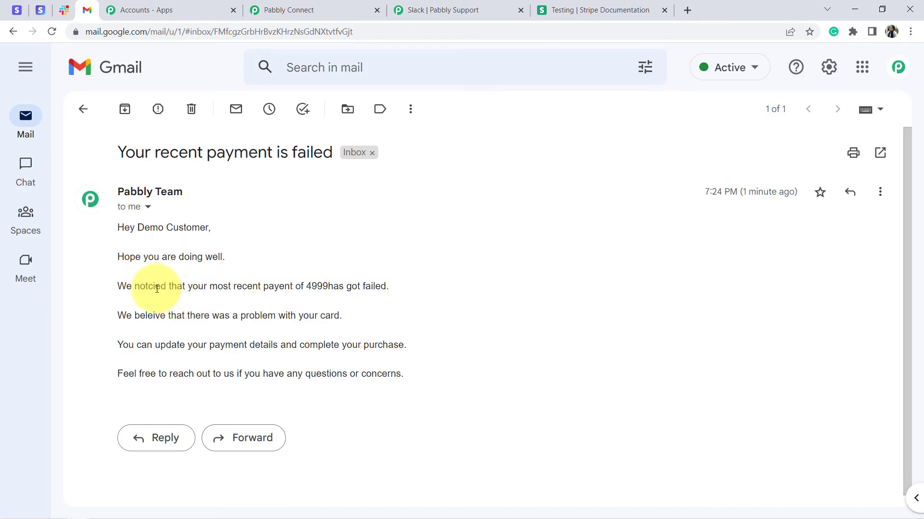
{"action": "double_click", "coordinate": [150, 287]}
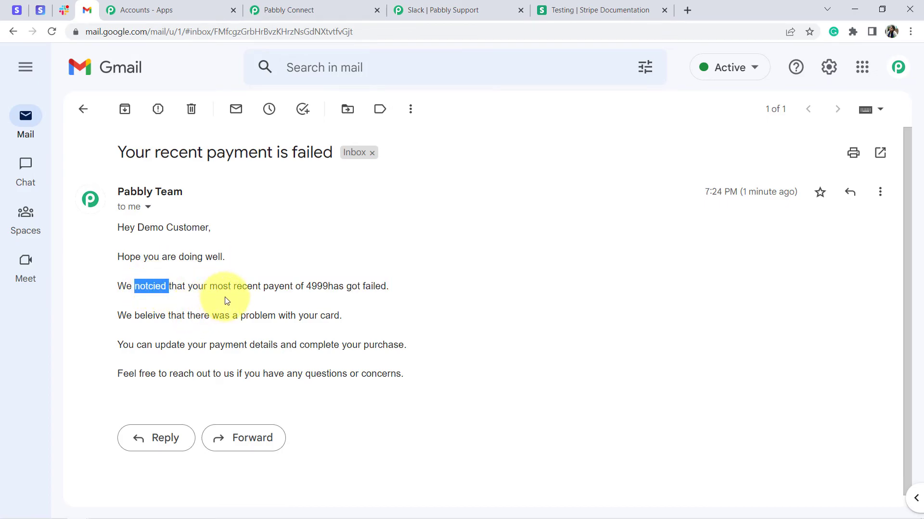
{"action": "left_click", "coordinate": [263, 292]}
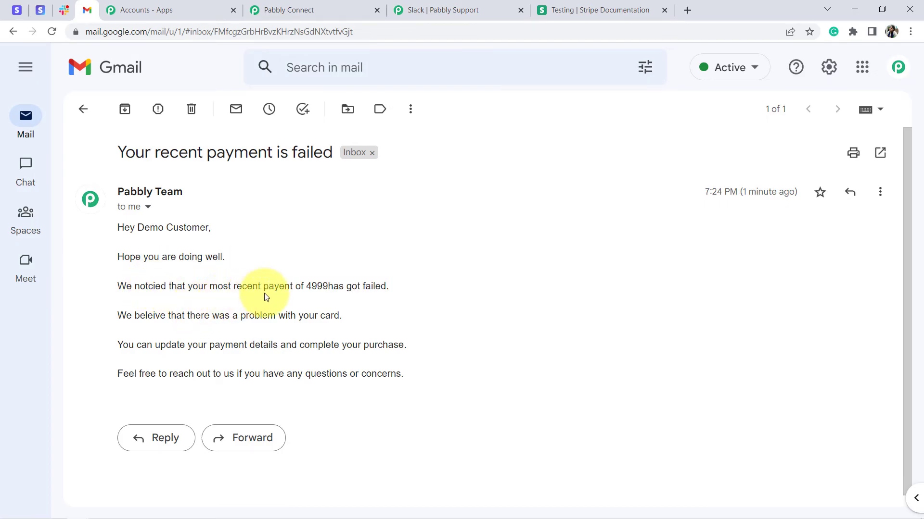
Read through the payment amount, card problem and remaining text of the "Your recent payment is failed" email.
{"action": "mouse_move", "coordinate": [338, 289]}
{"action": "left_mouse_down"}
{"action": "mouse_move", "coordinate": [308, 284]}
{"action": "mouse_move", "coordinate": [322, 285]}
{"action": "left_mouse_up"}
{"action": "left_click", "coordinate": [340, 284]}
{"action": "left_click", "coordinate": [221, 298]}
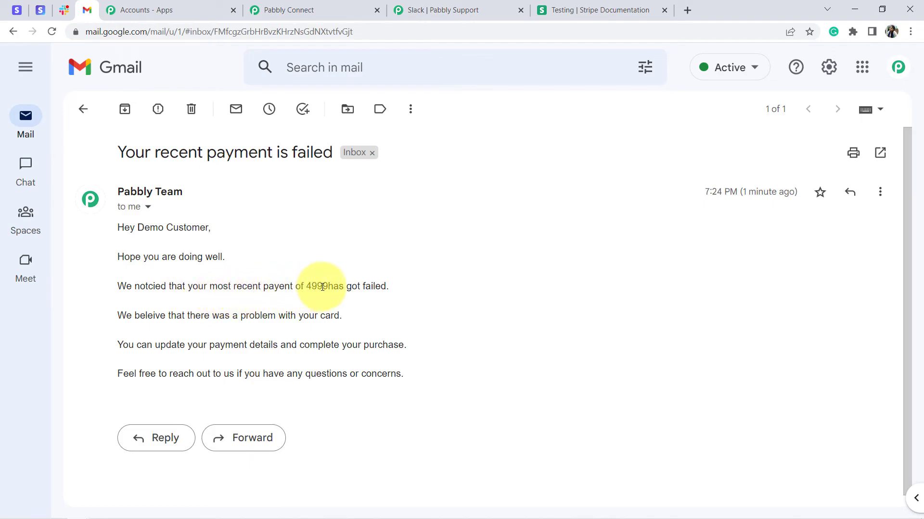
{"action": "left_click_drag", "start_coordinate": [145, 316], "coordinate": [333, 316]}
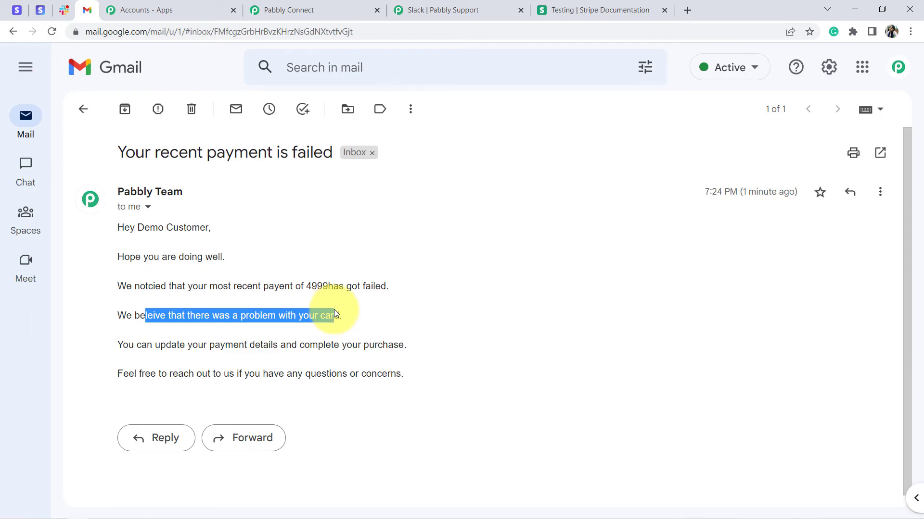
{"action": "left_click", "coordinate": [334, 316]}
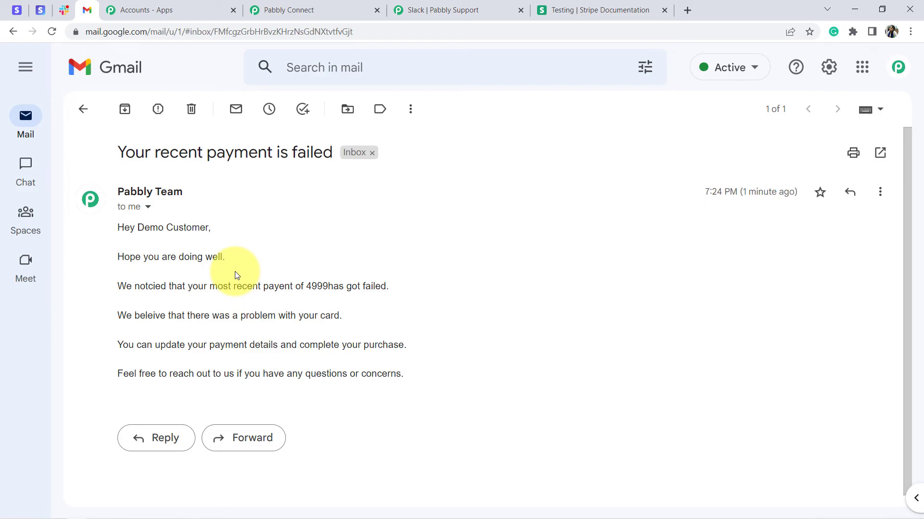
{"action": "left_click_drag", "start_coordinate": [135, 152], "coordinate": [208, 330]}
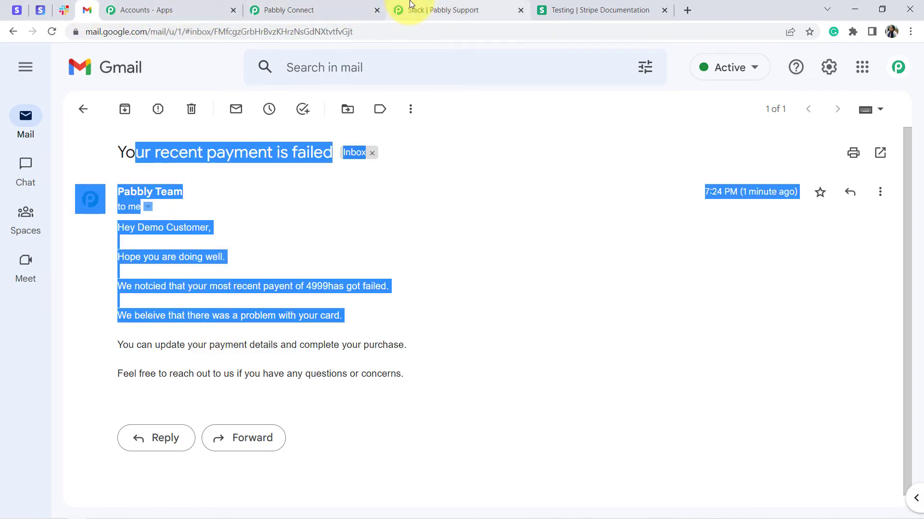
Switch to Pabbly Connect and collapse the expanded workflow steps, including the Stripe trigger and Slack action, to review the overall sequence.
{"action": "left_click", "coordinate": [336, 5]}
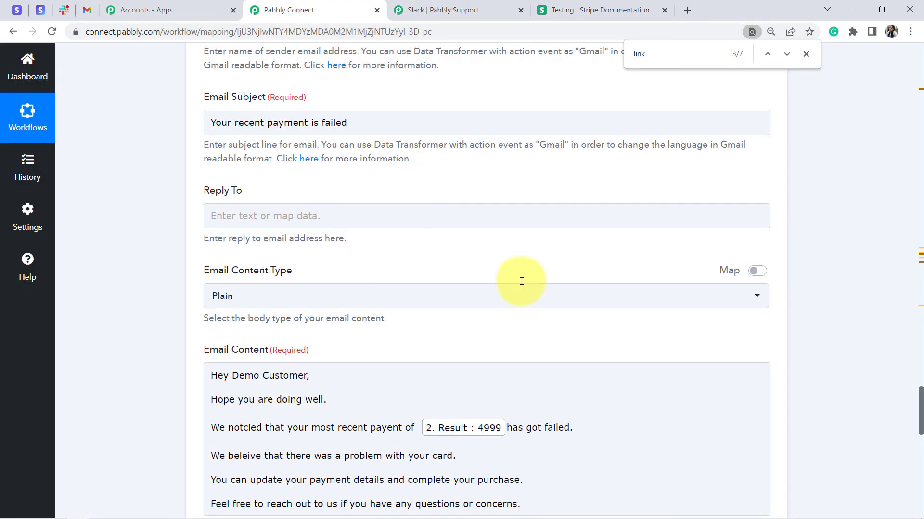
{"action": "scroll", "coordinate": [907, 432], "scroll_direction": "down", "scroll_amount": 5}
{"action": "scroll", "coordinate": [914, 428], "scroll_direction": "up", "scroll_amount": 5}
{"action": "left_click_drag", "start_coordinate": [917, 426], "coordinate": [893, 73]}
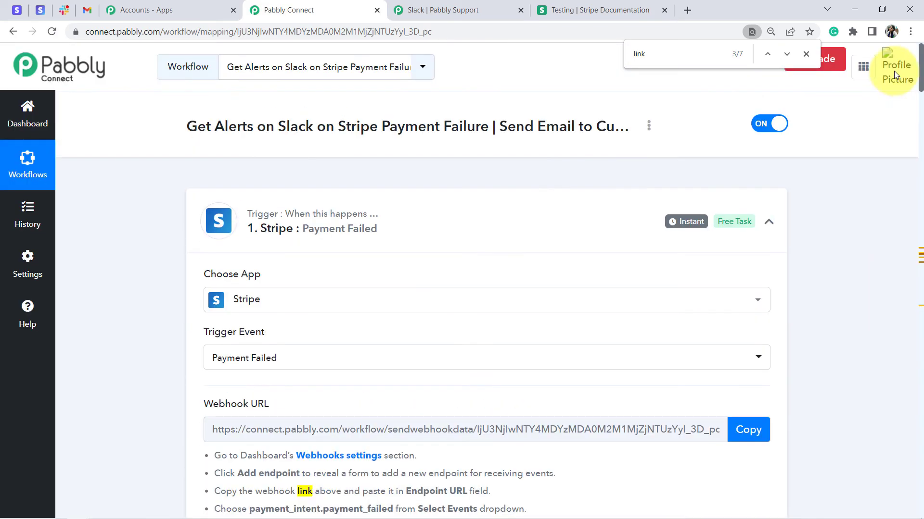
{"action": "left_click", "coordinate": [270, 205]}
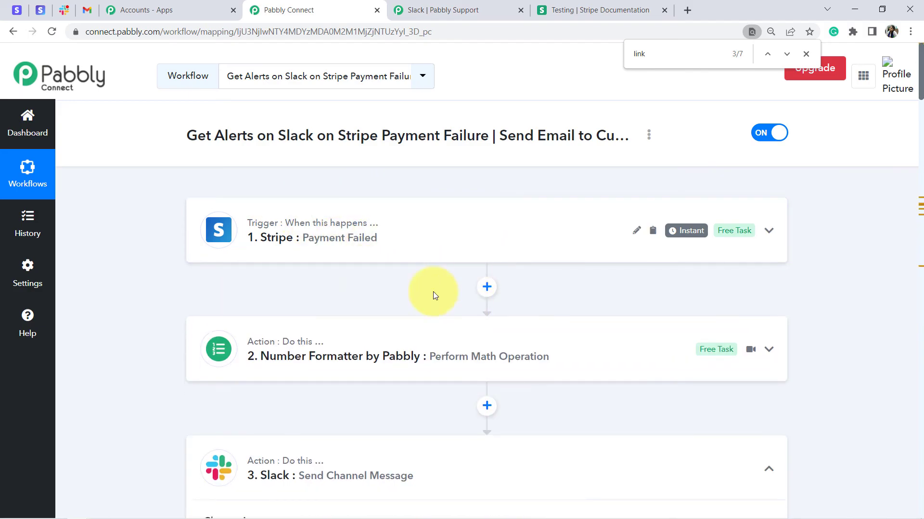
{"action": "left_click", "coordinate": [380, 355]}
{"action": "left_click", "coordinate": [358, 354]}
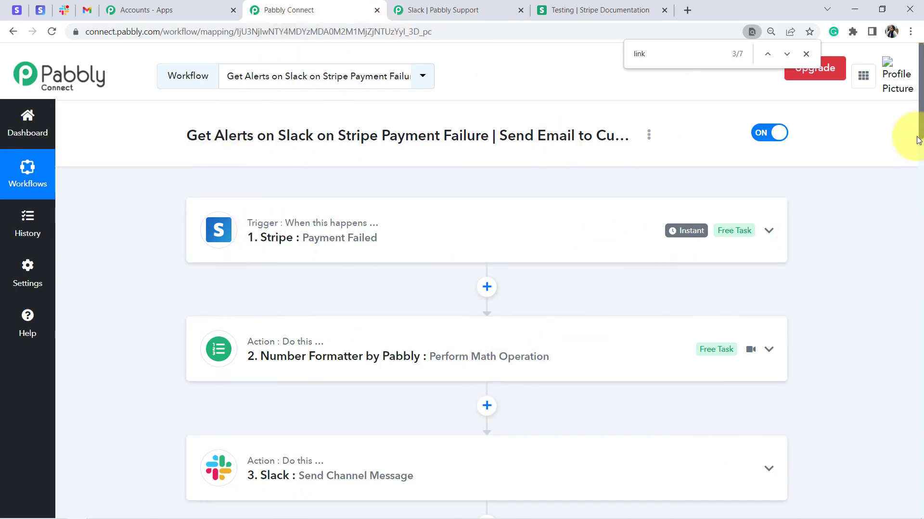
{"action": "scroll", "coordinate": [921, 129], "scroll_direction": "down", "scroll_amount": 1}
{"action": "scroll", "coordinate": [921, 129], "scroll_direction": "down", "scroll_amount": 1}
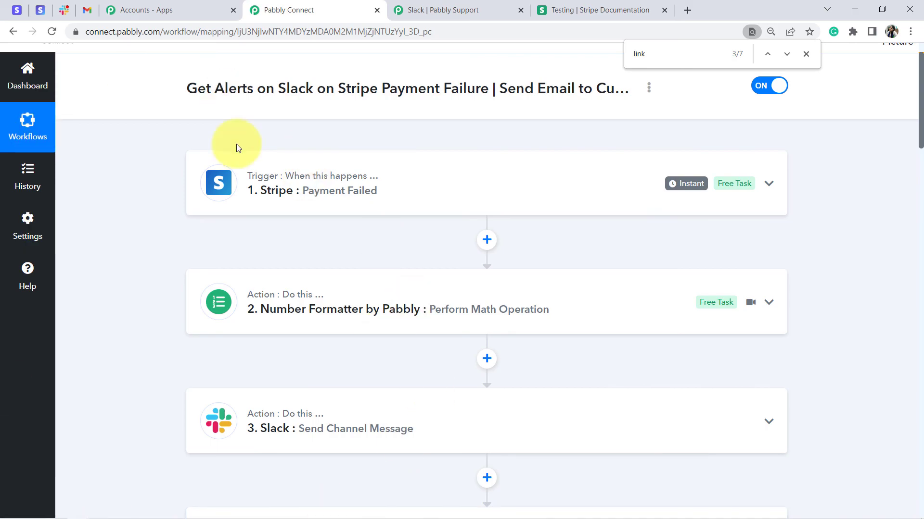
Close the page search, generate the workflow's share link and select the full link text.
{"action": "left_click", "coordinate": [806, 53]}
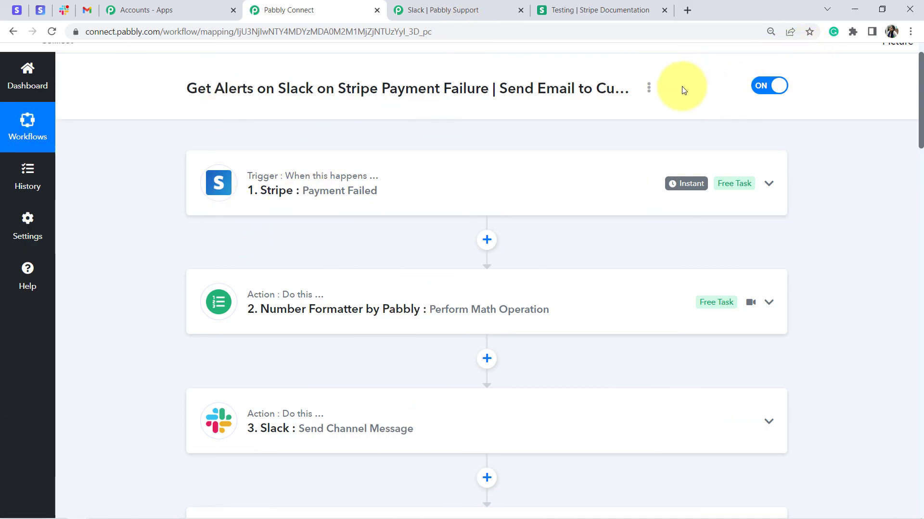
{"action": "left_click", "coordinate": [649, 87]}
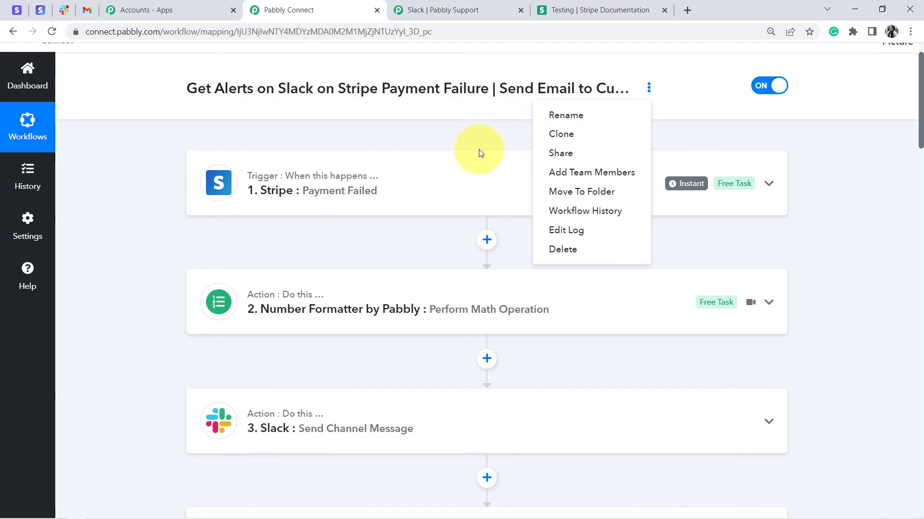
{"action": "left_click", "coordinate": [577, 153]}
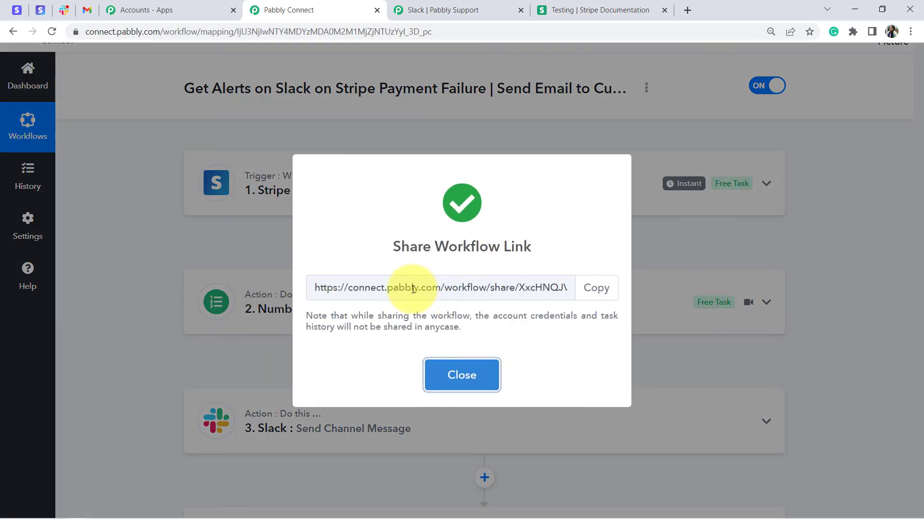
{"action": "left_click", "coordinate": [406, 289]}
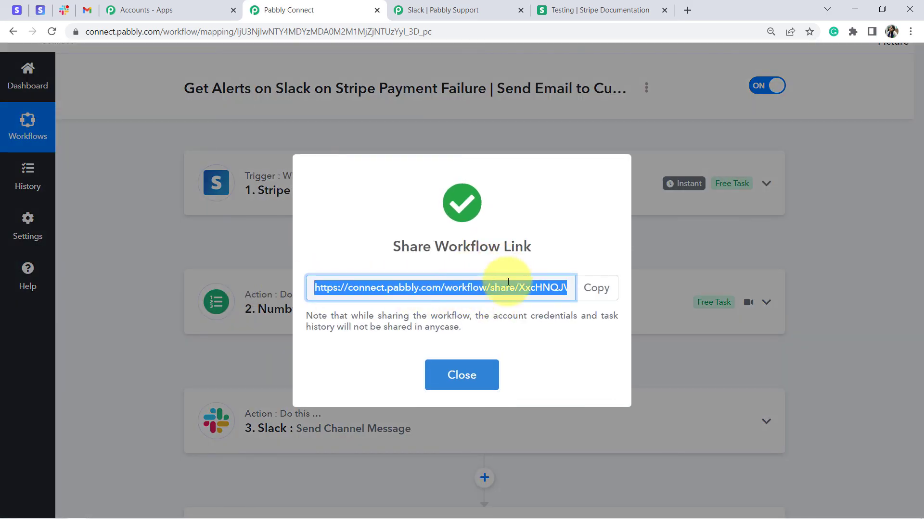